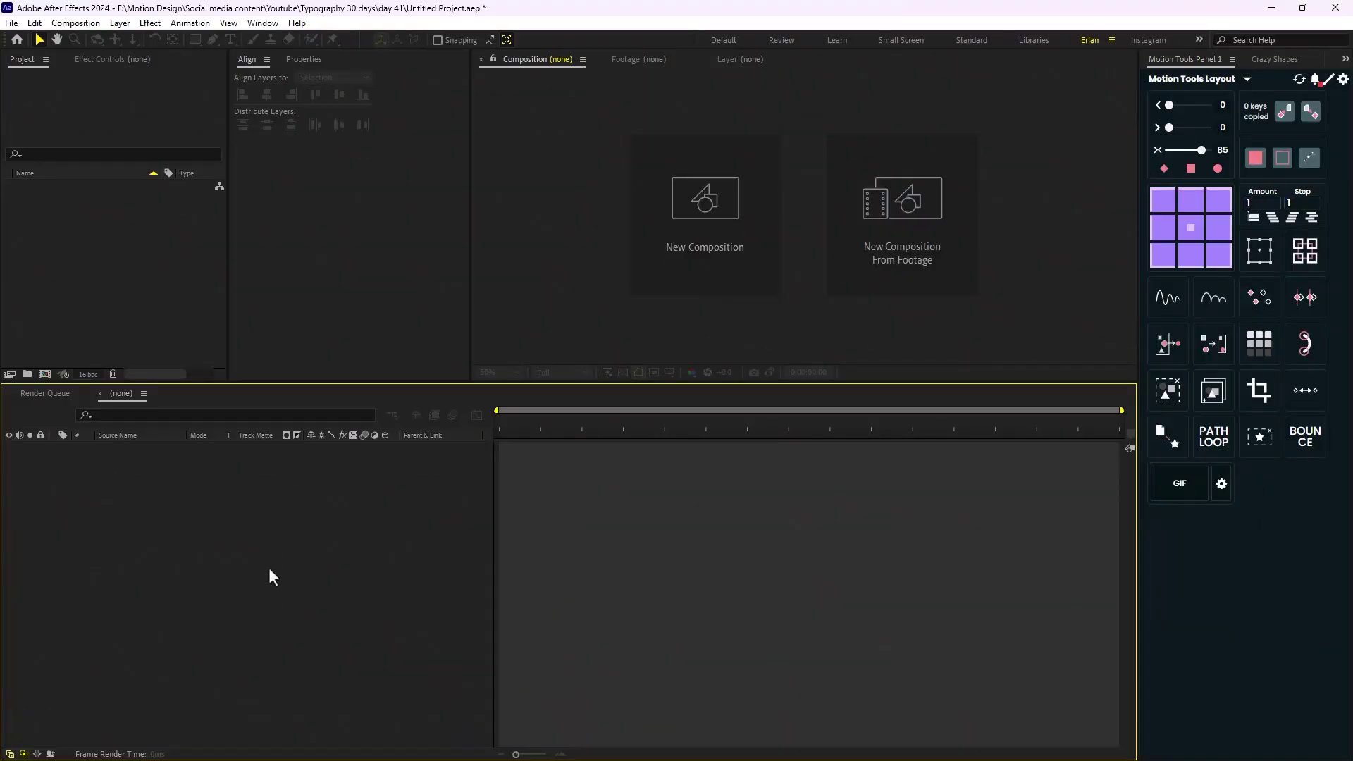
# Create a new composition named Text.
pyautogui.click(726, 258)
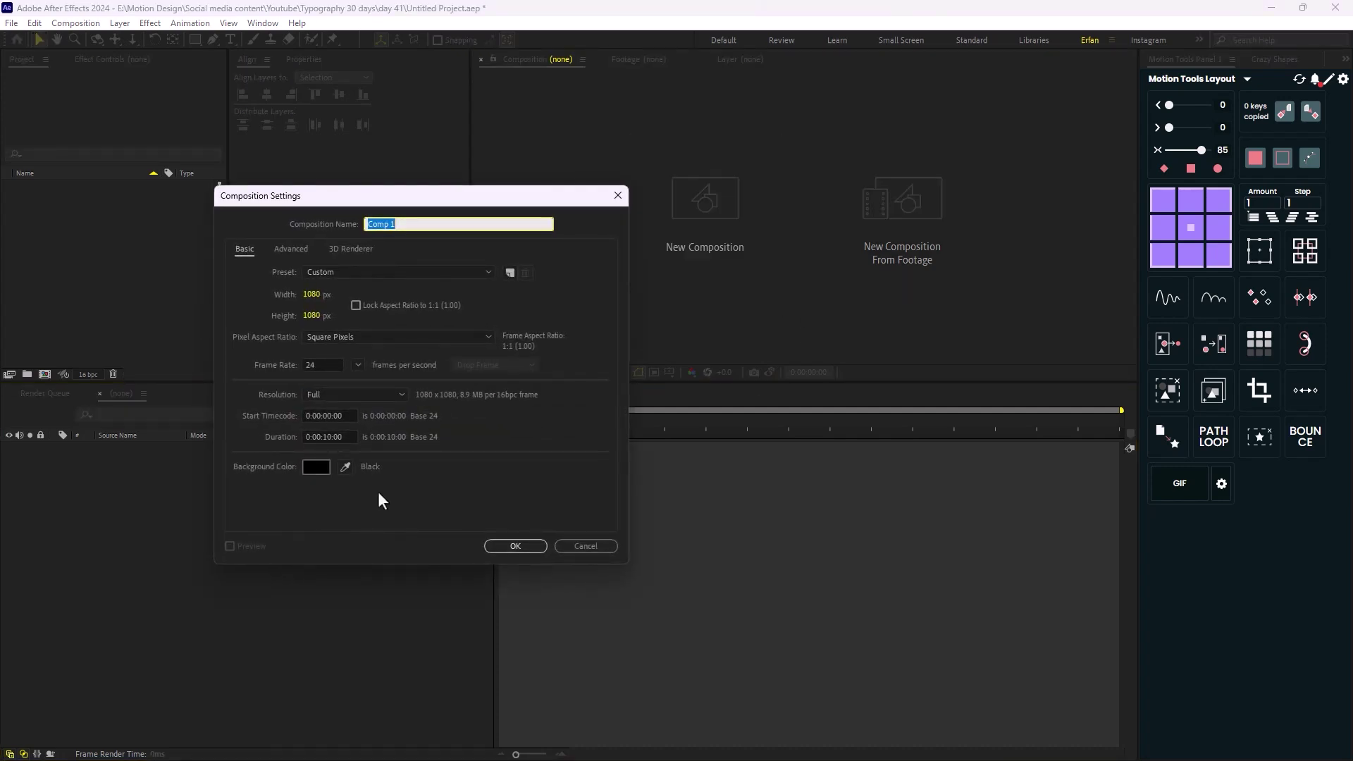
pyautogui.write('Text')
pyautogui.click(508, 547)
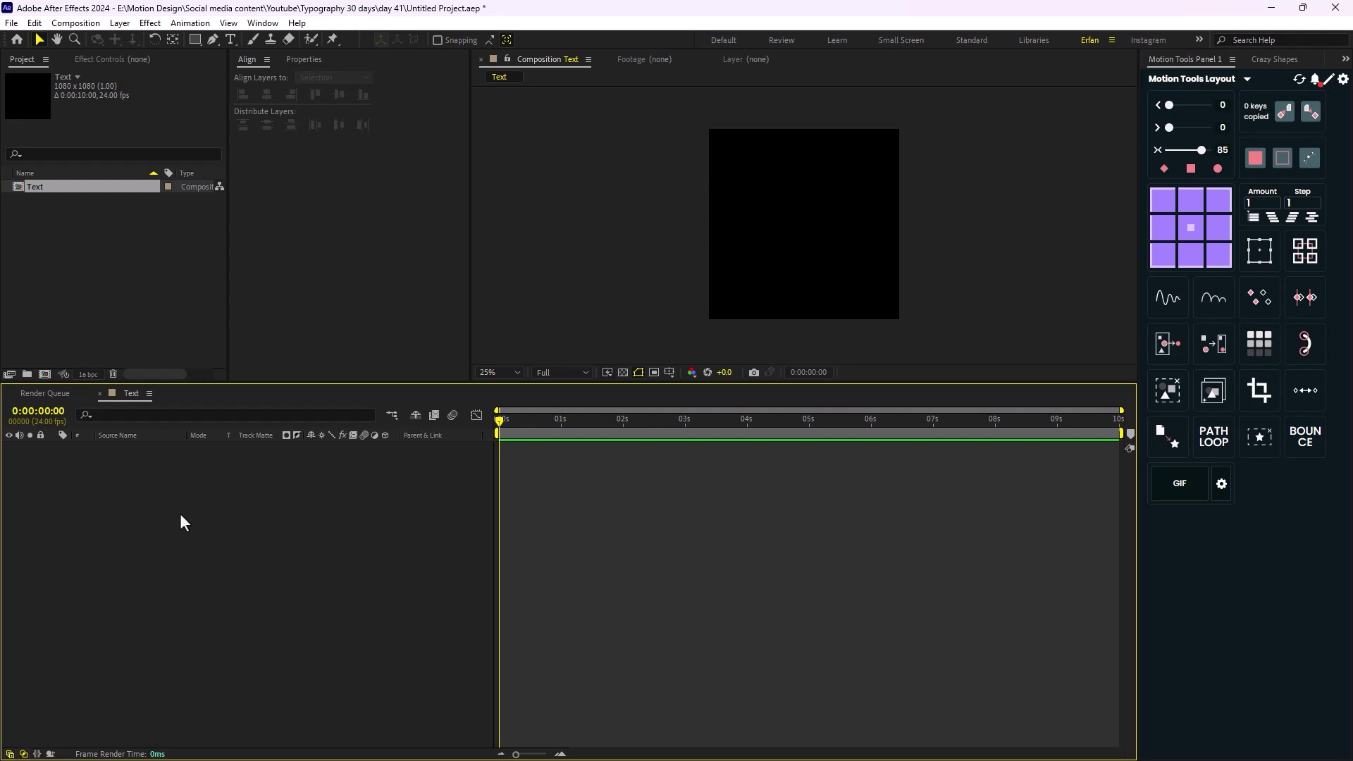
# Write the word SHADOW and centre it horizontally and vertically in the frame.
pyautogui.click(231, 40)
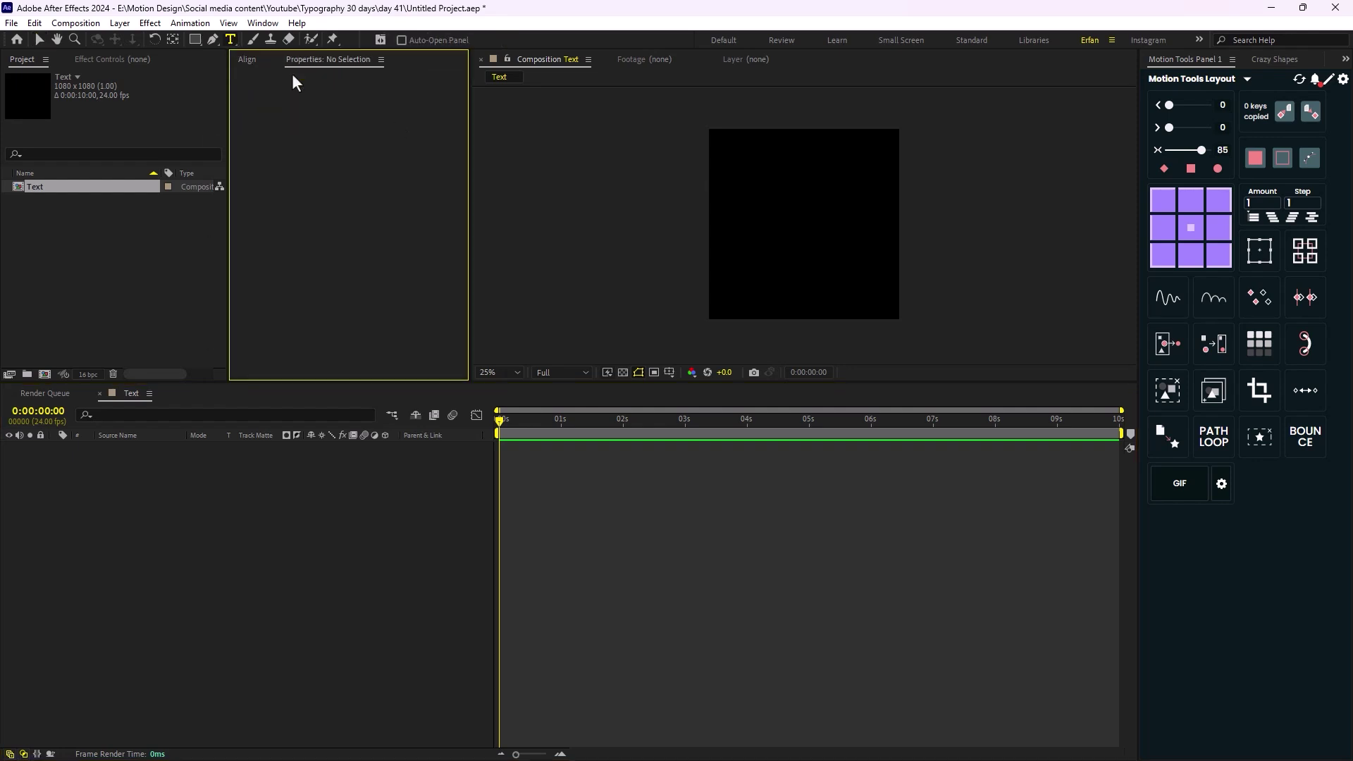
pyautogui.click(749, 238)
pyautogui.write('SHADOW')
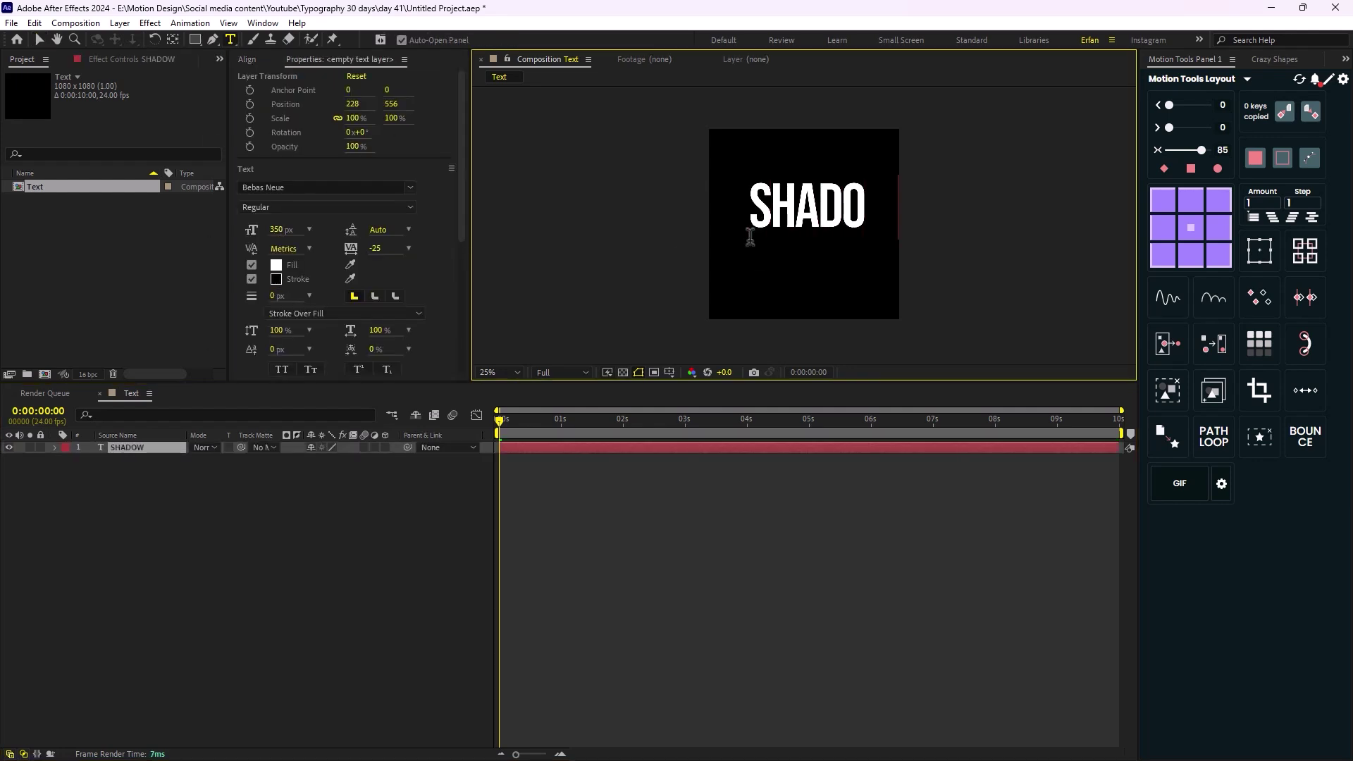
pyautogui.click(247, 59)
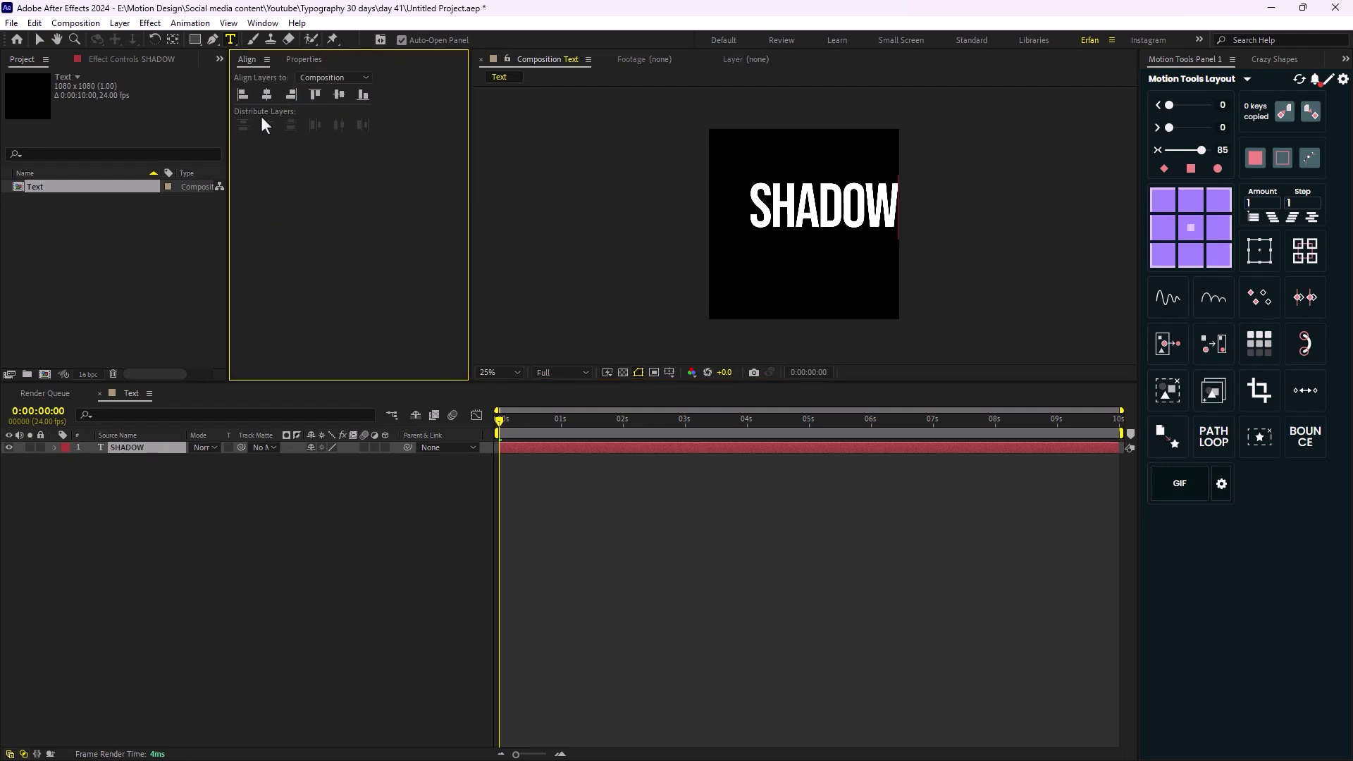
pyautogui.click(266, 95)
pyautogui.click(339, 95)
pyautogui.click(336, 596)
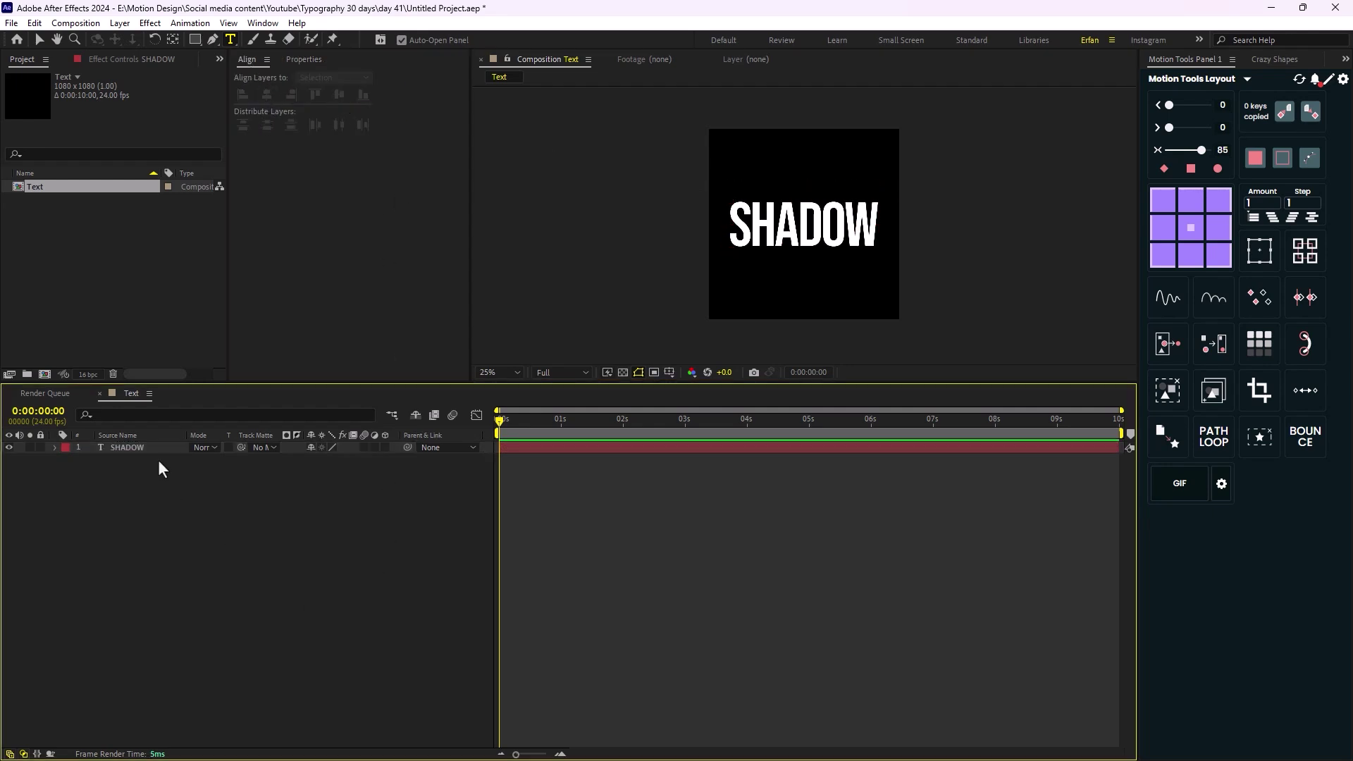
pyautogui.click(158, 448)
# Add an Opacity animator to the SHADOW text with Opacity set to 0%.
pyautogui.click(54, 447)
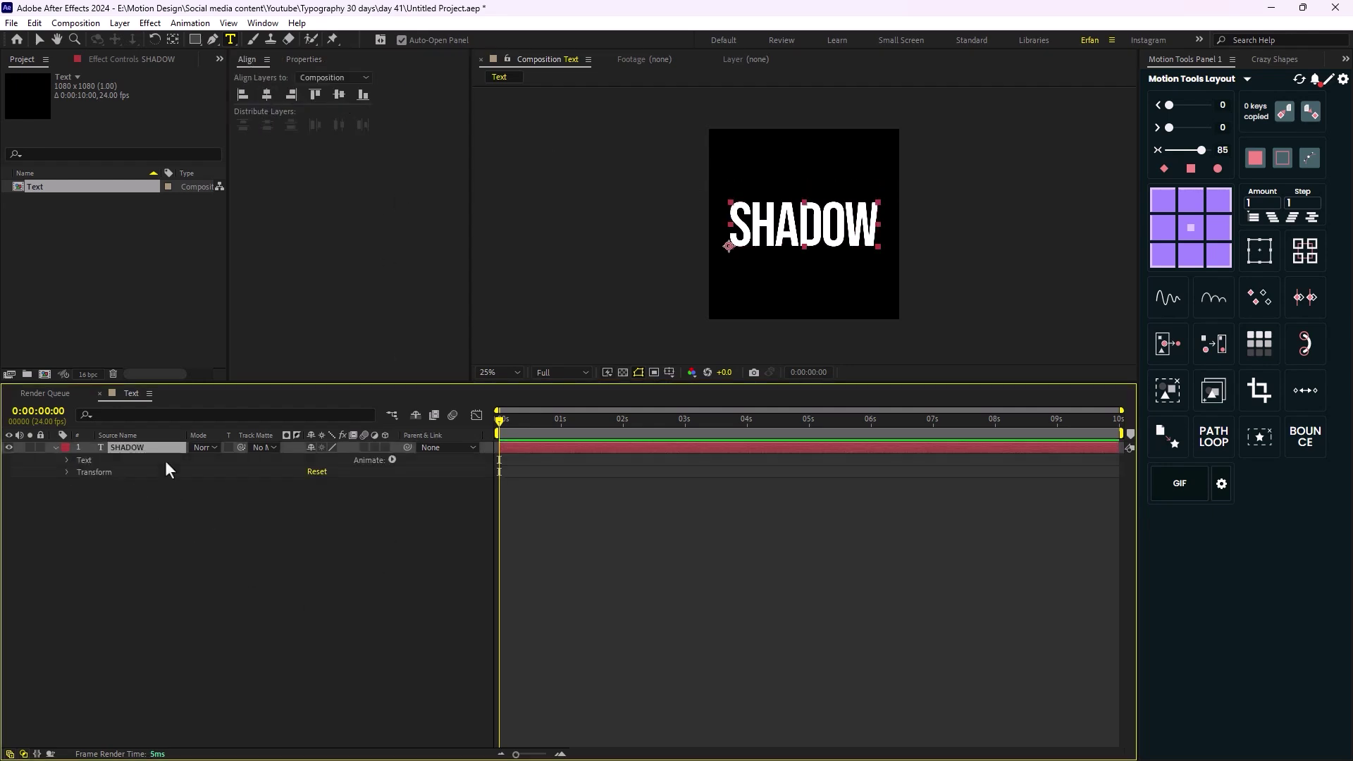
pyautogui.click(392, 460)
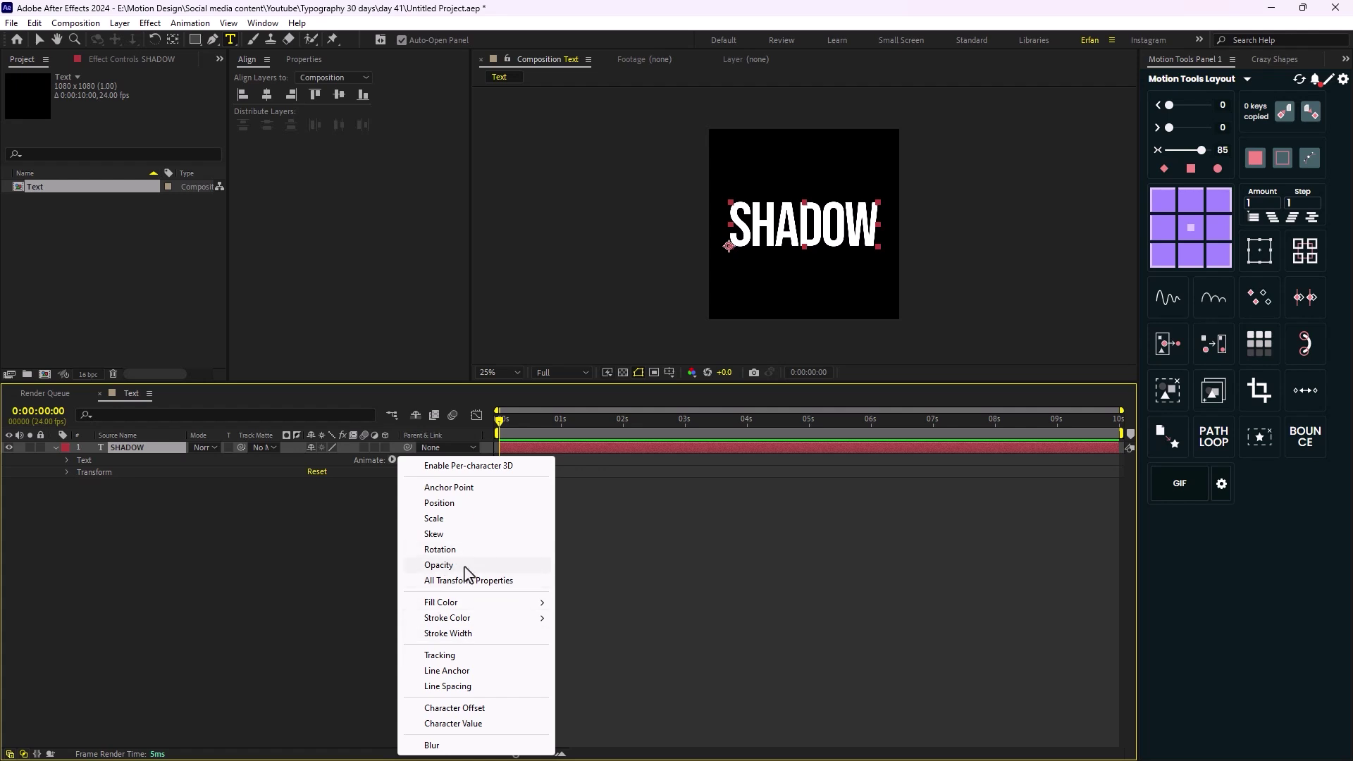
pyautogui.click(439, 565)
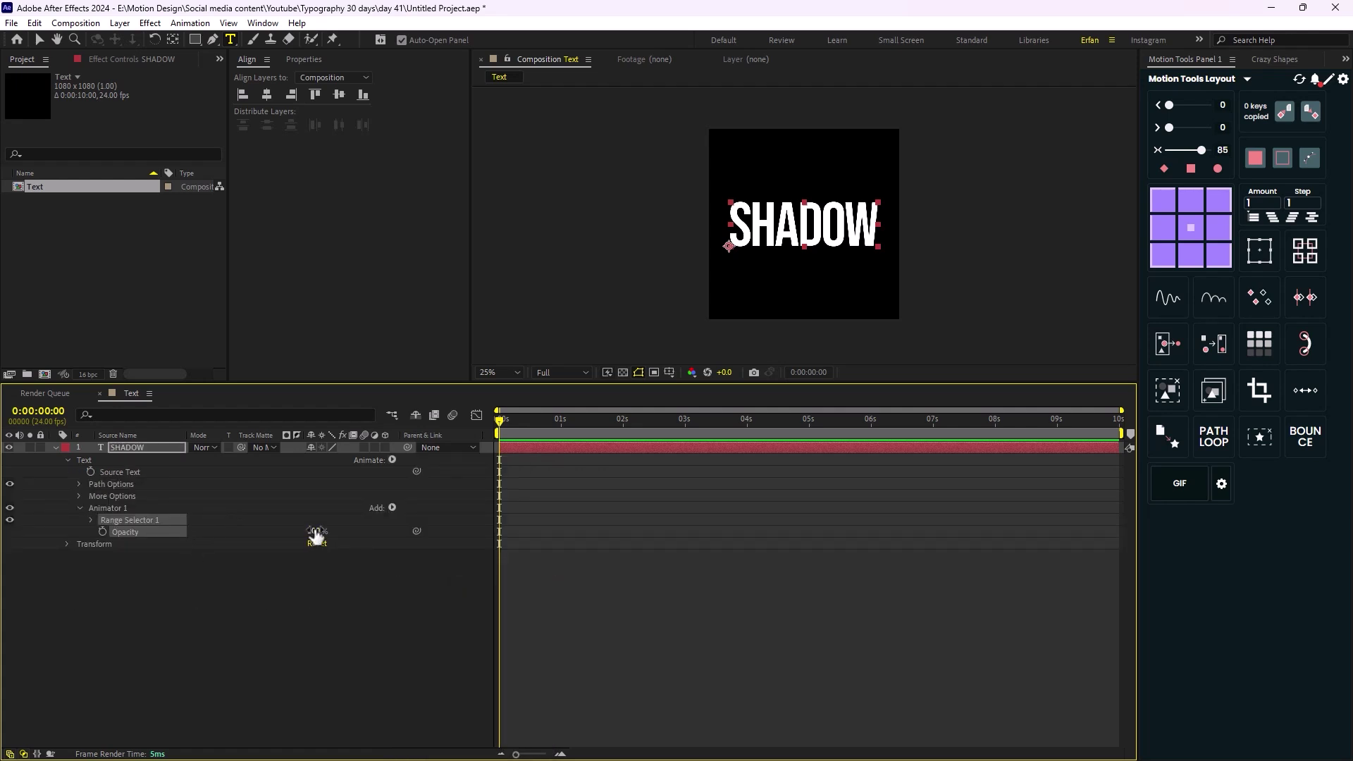
pyautogui.write('0')
pyautogui.press('Return')
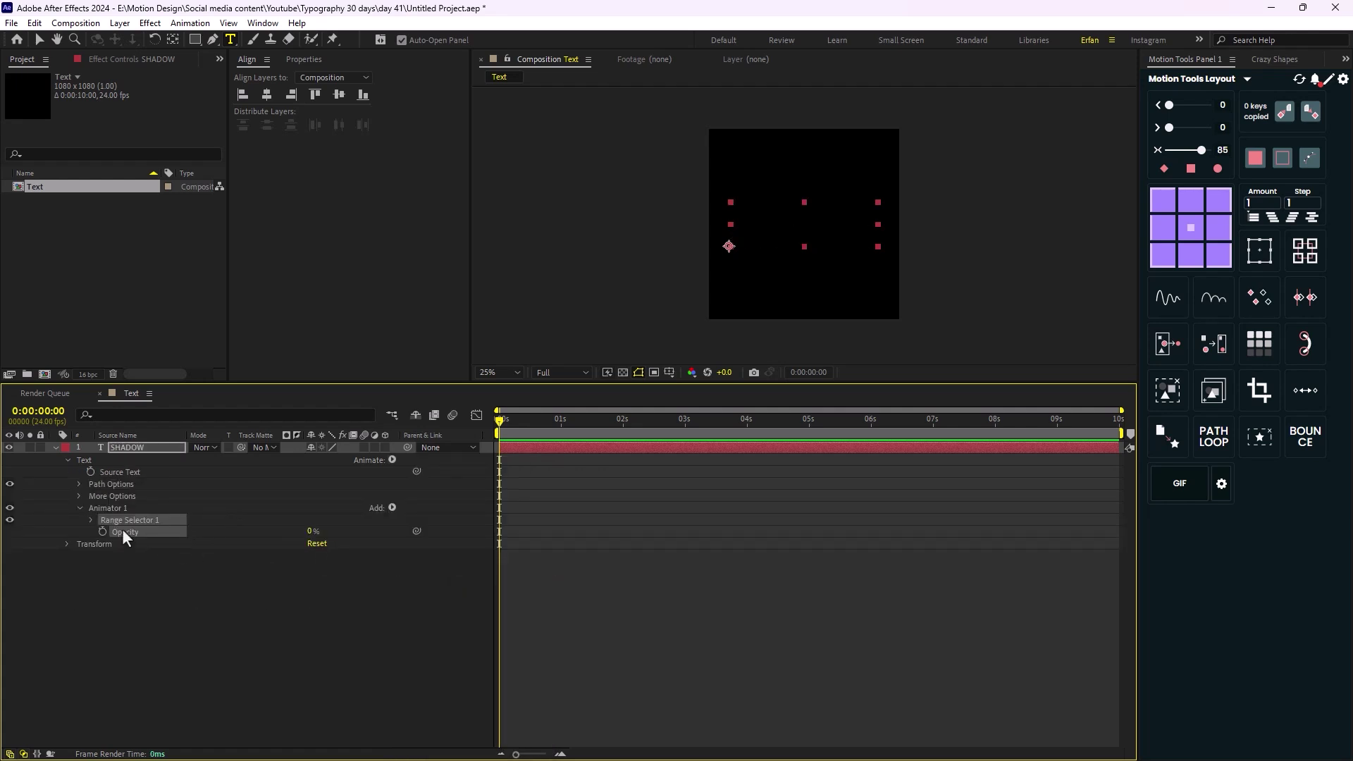
# Keyframe Range Selector Start from 0% at 0s to 100% at 1s, with Easy Ease.
pyautogui.click(91, 520)
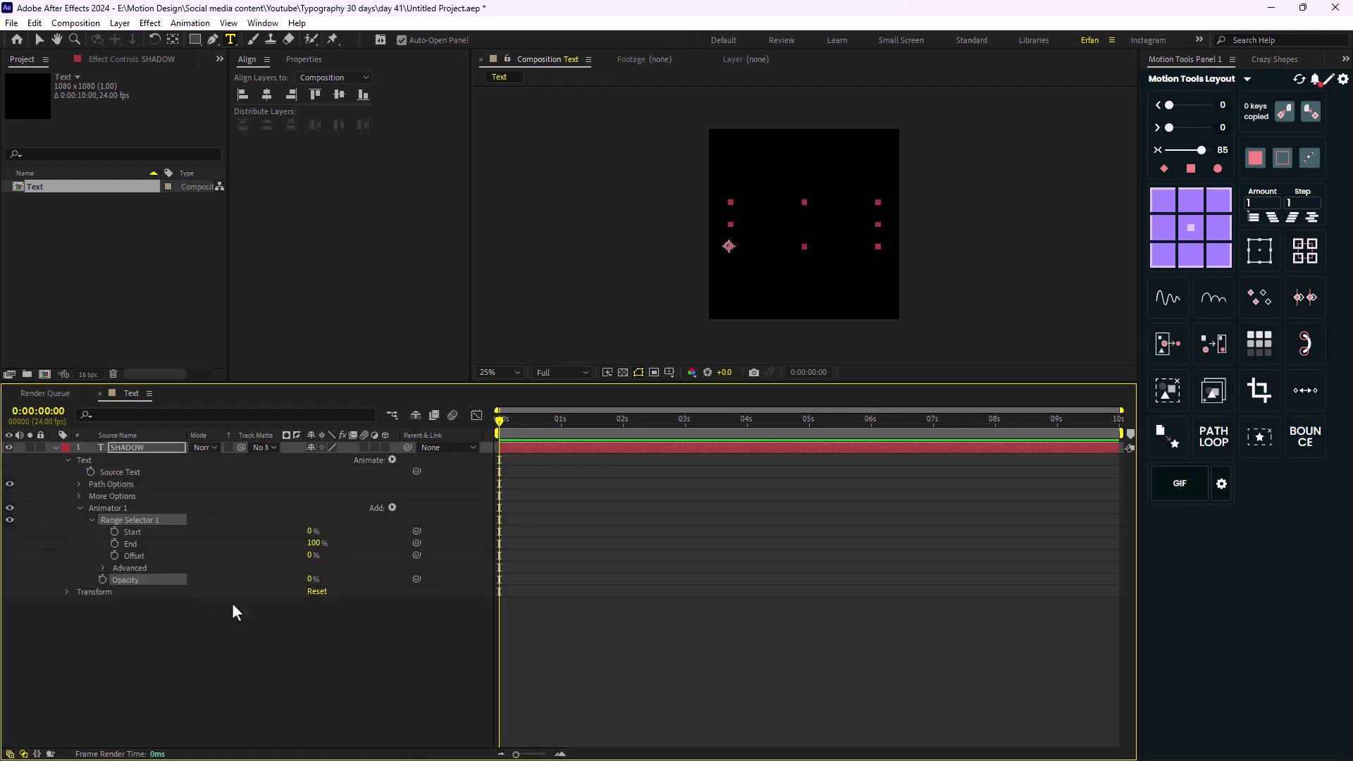
pyautogui.click(114, 532)
pyautogui.moveTo(503, 423); pyautogui.dragTo(565, 453)
pyautogui.click(310, 533)
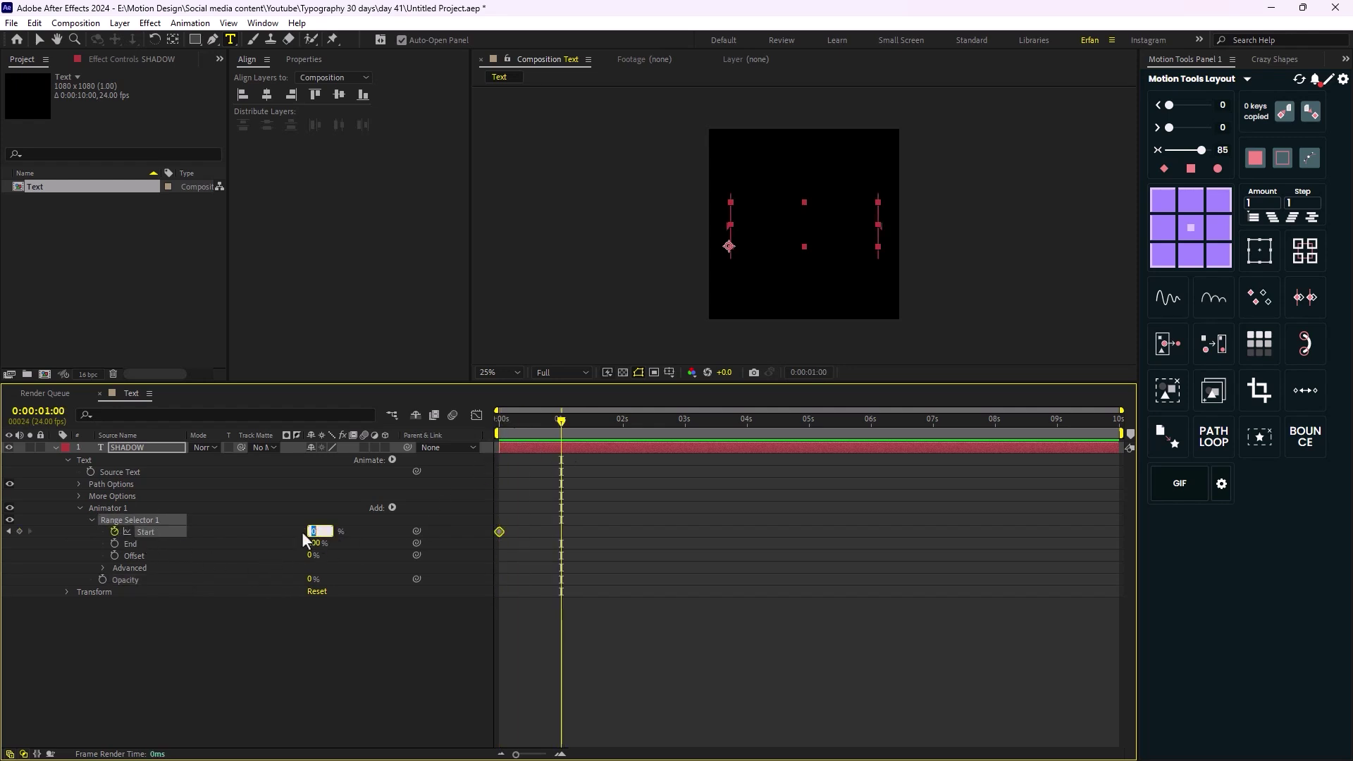
pyautogui.write('100')
pyautogui.press('Return')
pyautogui.moveTo(674, 525); pyautogui.dragTo(502, 591)
pyautogui.press('F9')
pyautogui.moveTo(552, 417); pyautogui.dragTo(417, 444)
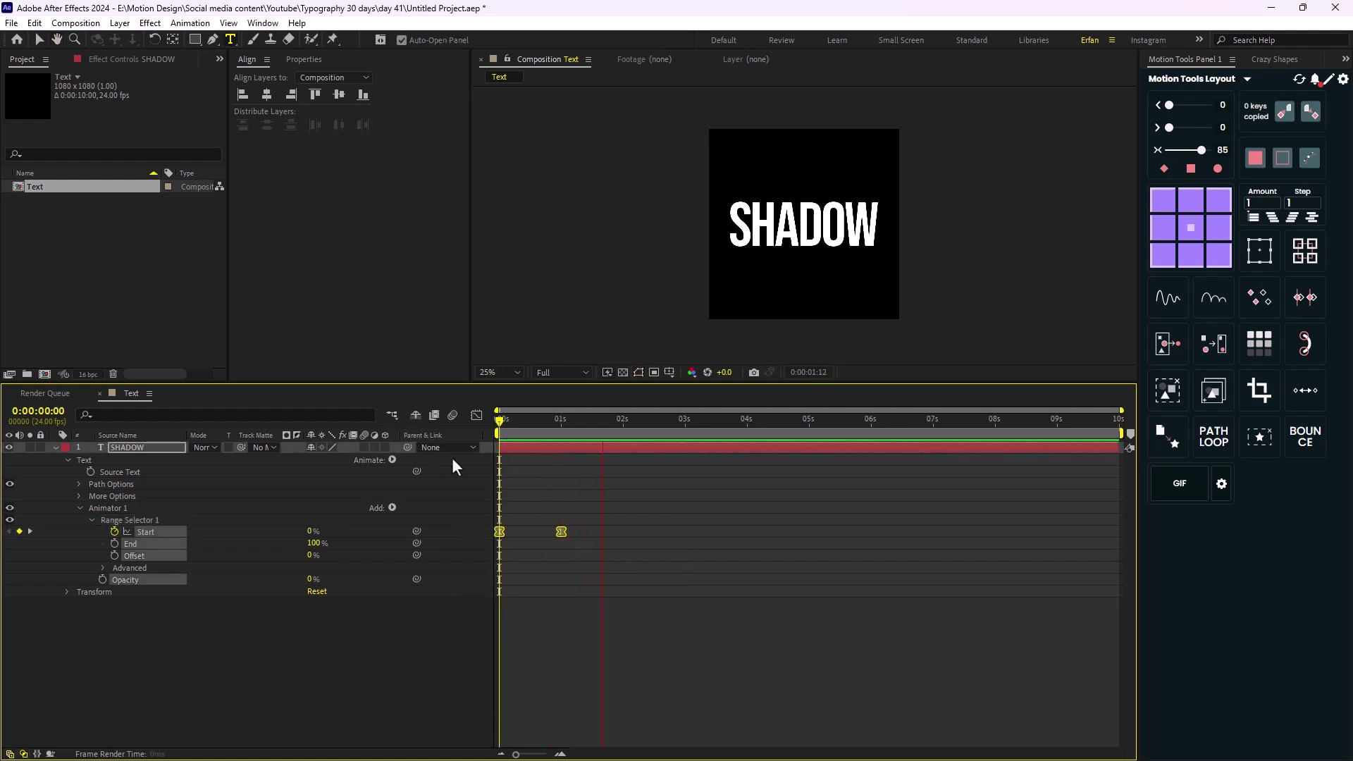
pyautogui.moveTo(625, 429); pyautogui.dragTo(508, 444)
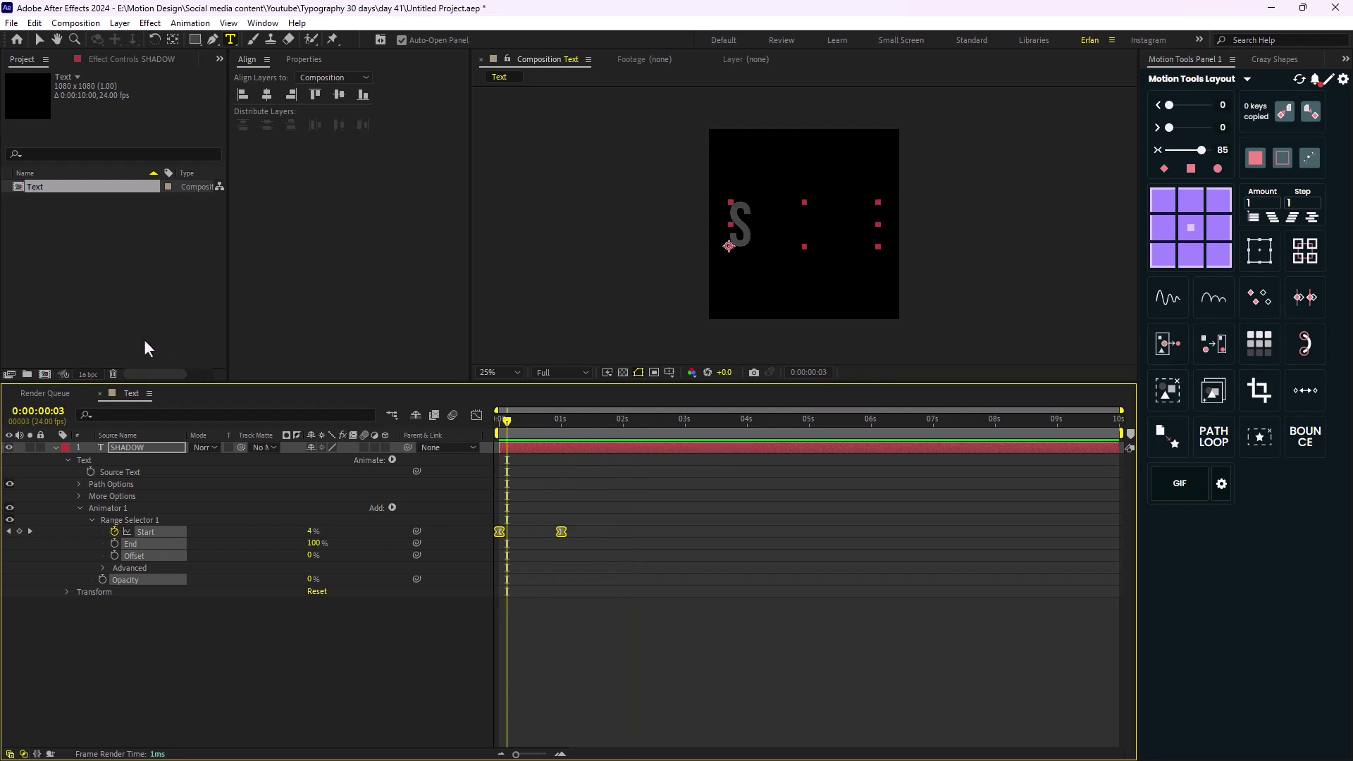
pyautogui.click(115, 281)
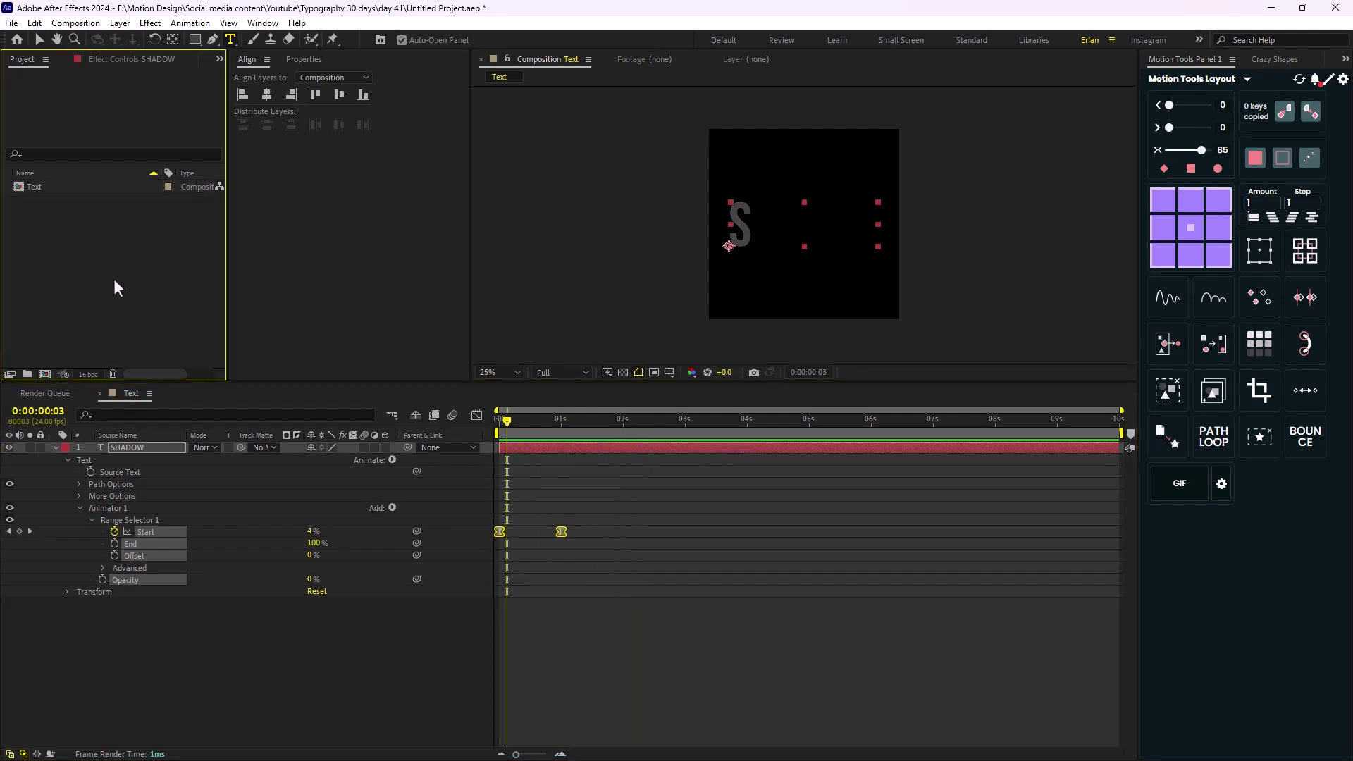
# Create a composition named Main and nest the Text composition inside it.
pyautogui.rightClick(80, 243)
pyautogui.click(148, 251)
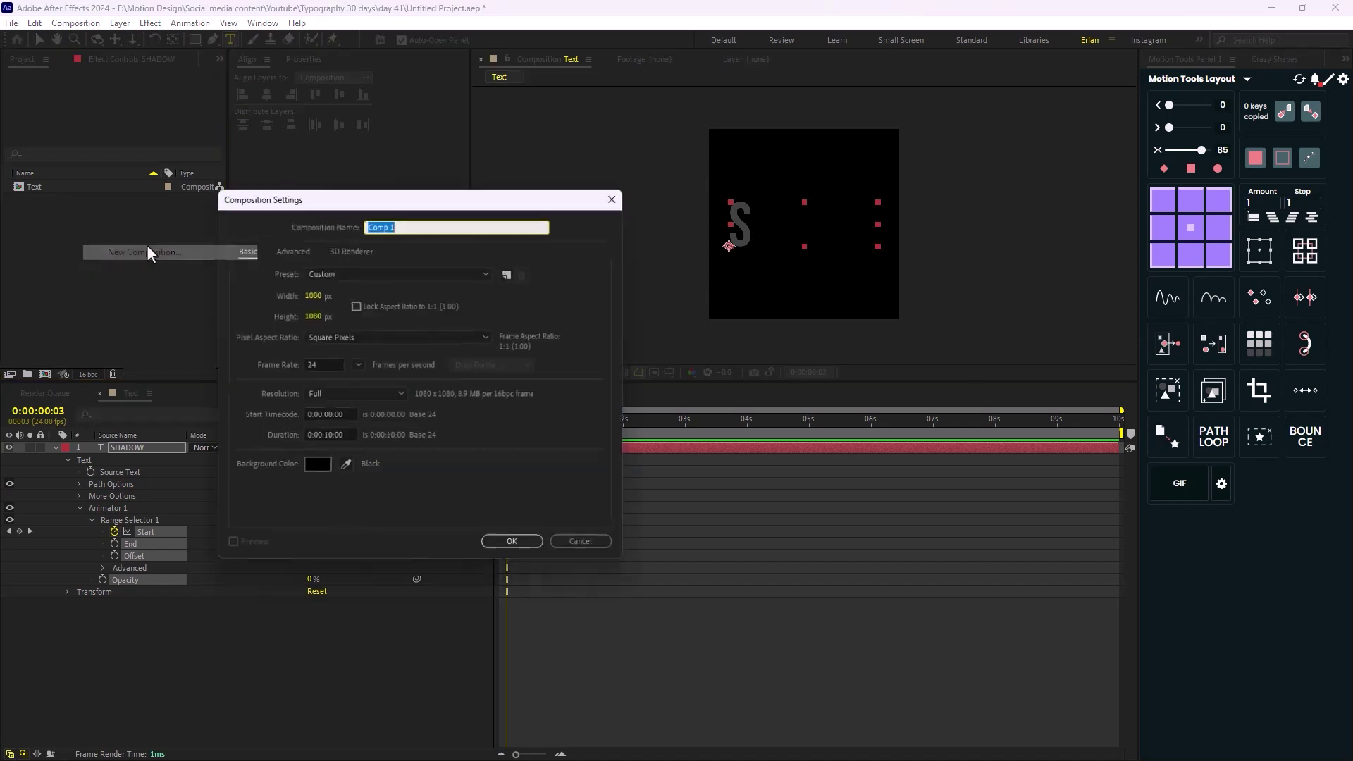
pyautogui.write('Main')
pyautogui.press('Return')
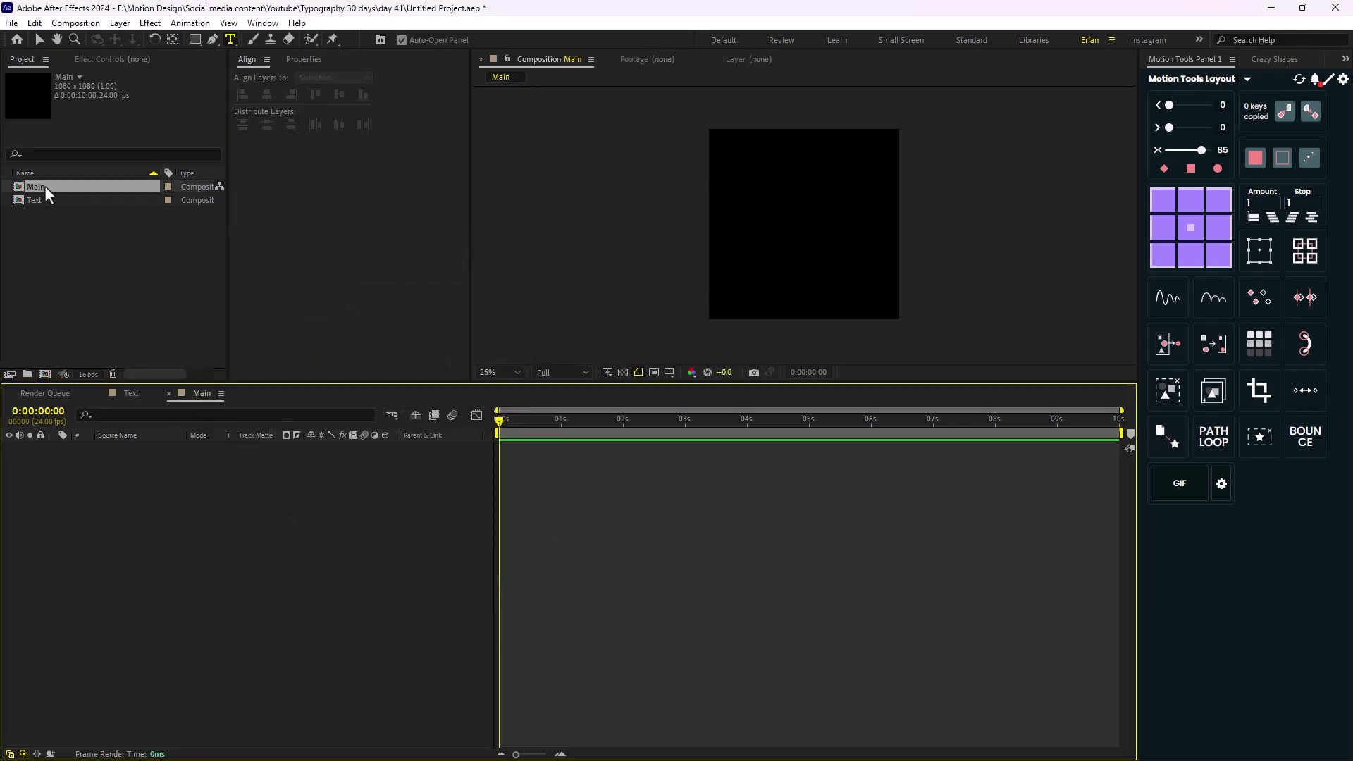
pyautogui.moveTo(45, 200); pyautogui.dragTo(265, 570)
pyautogui.click(563, 426)
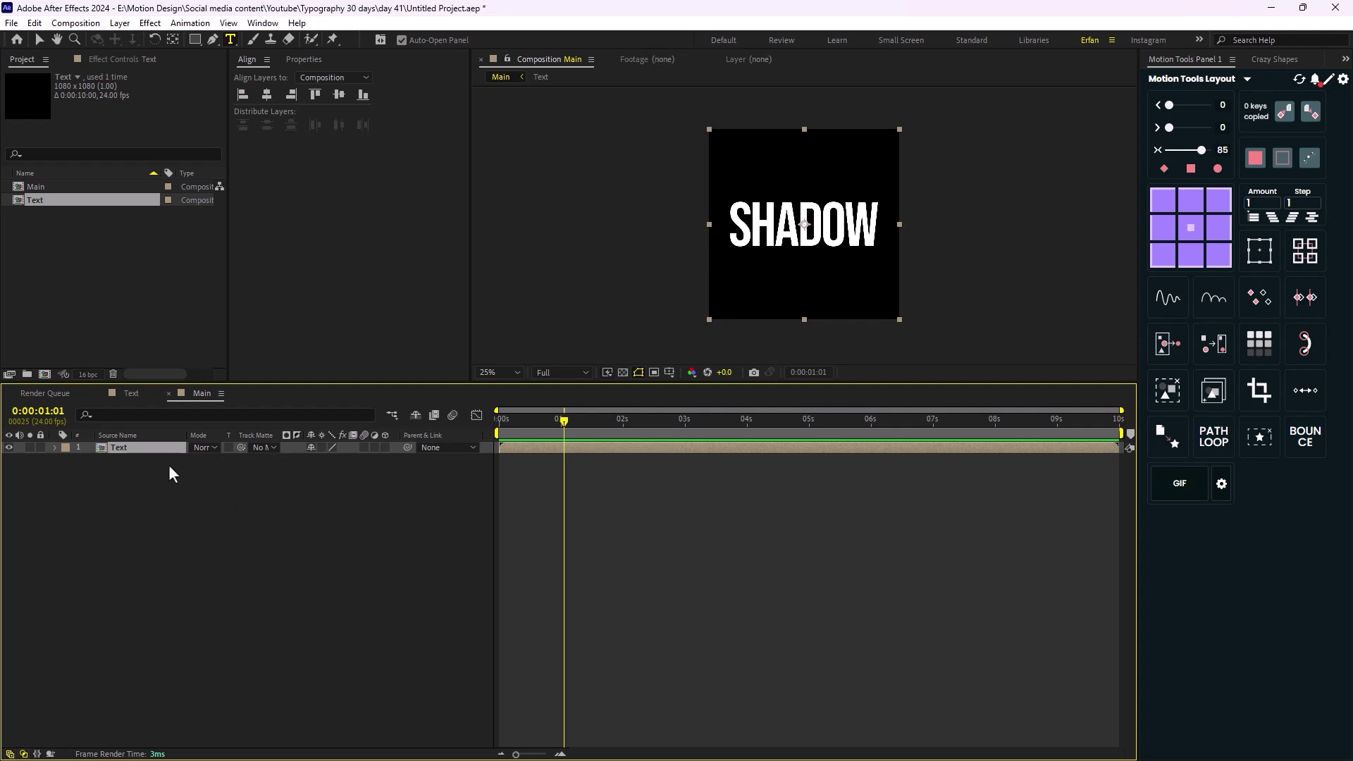
# Add a solid layer named Matte 1 and place it beneath the Text layer.
pyautogui.rightClick(159, 523)
pyautogui.moveTo(227, 534)
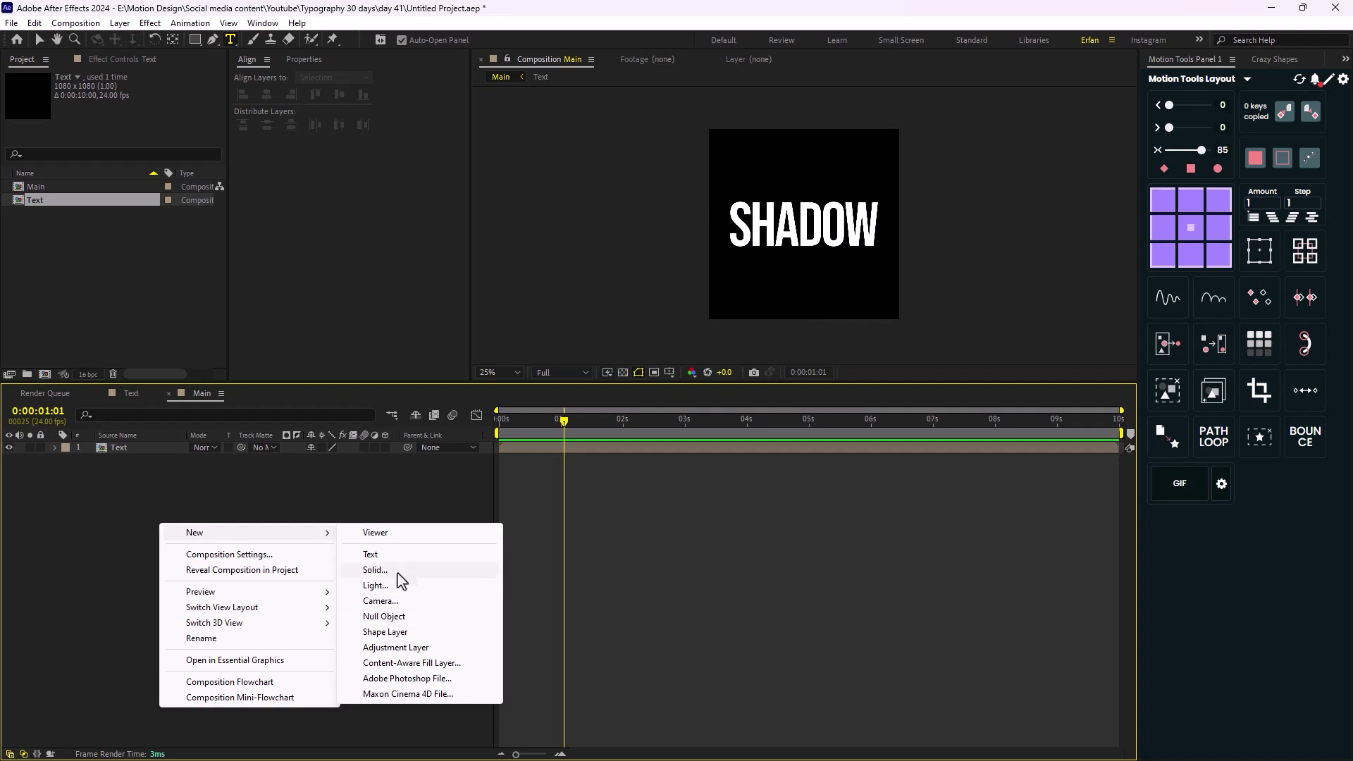
pyautogui.click(399, 571)
pyautogui.write('Matte 1')
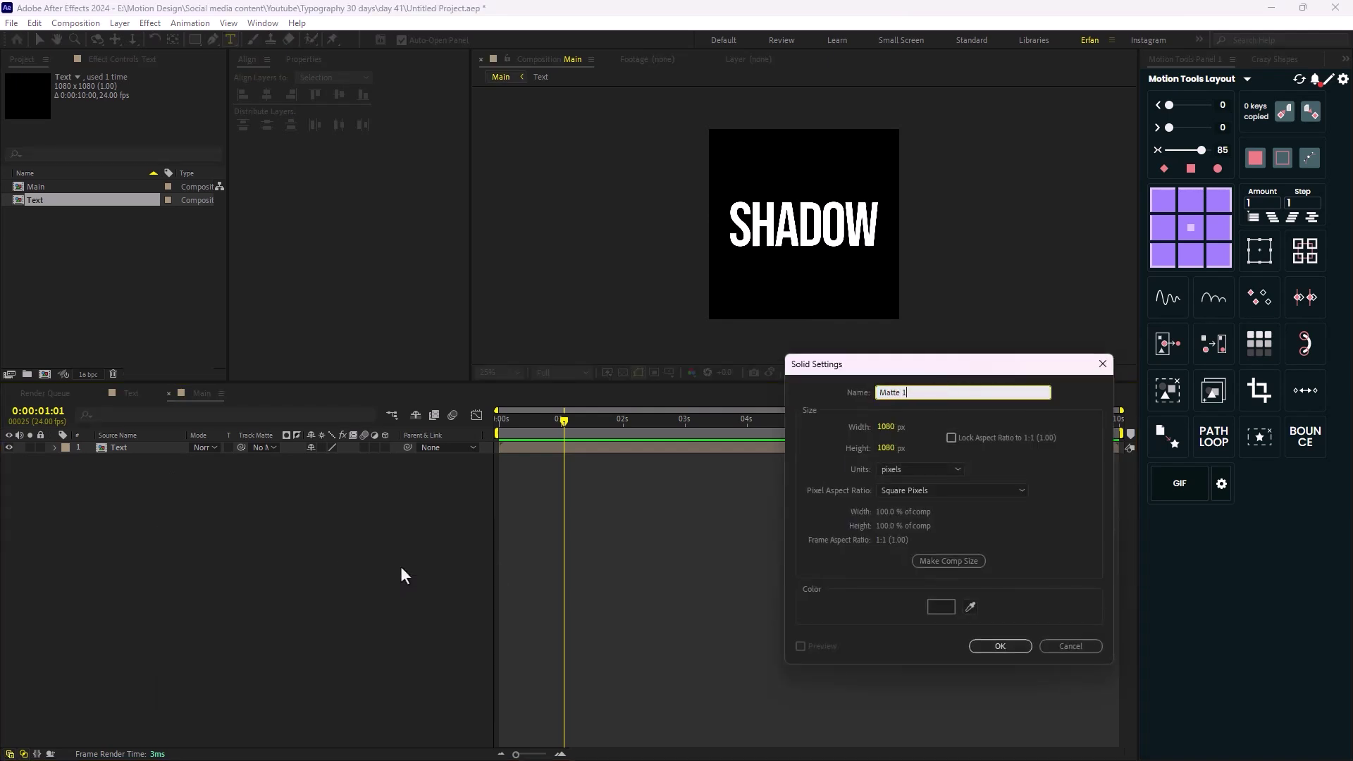
pyautogui.press('Return')
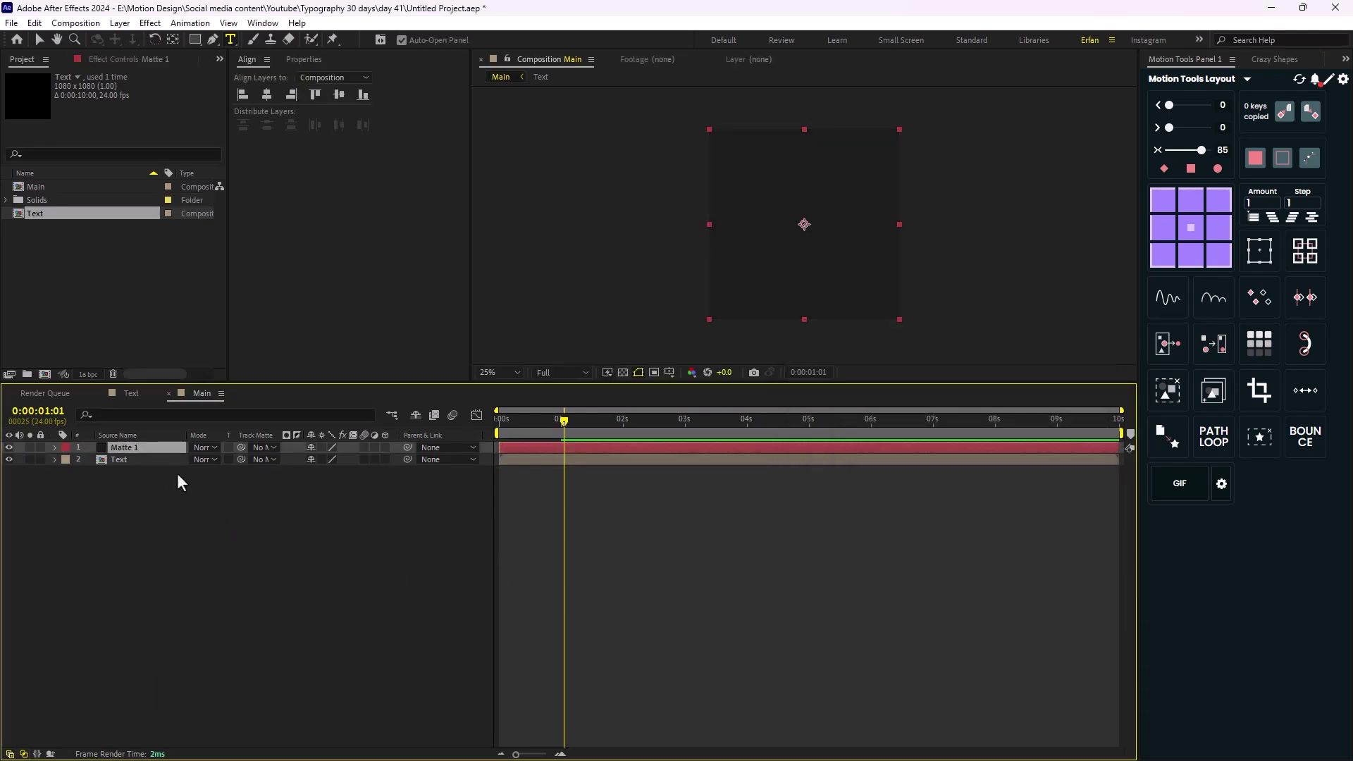
pyautogui.moveTo(148, 450); pyautogui.dragTo(165, 518)
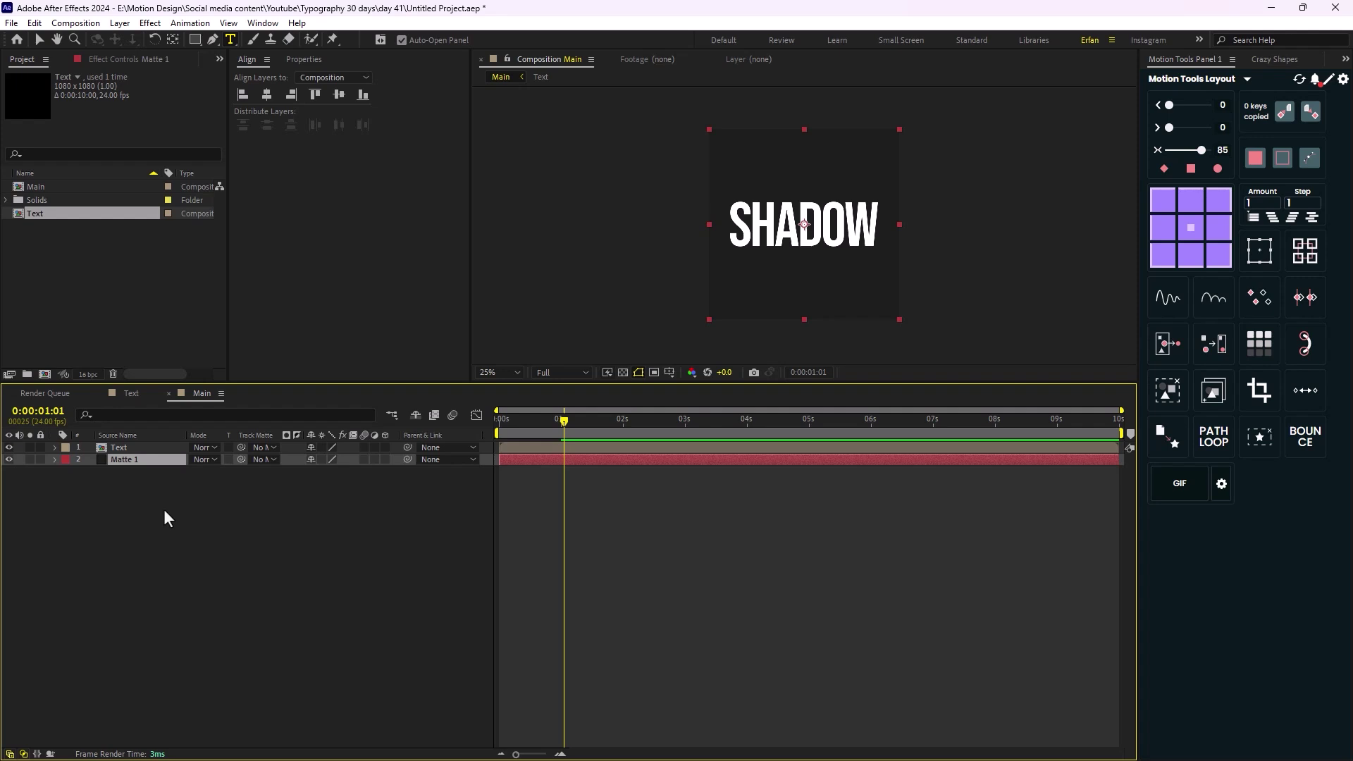
pyautogui.hotkey('ctrl', 'space')
# Apply Fractal Noise to Matte 1 with Spline noise, Contrast 300 and Brightness 30.
pyautogui.write('frac')
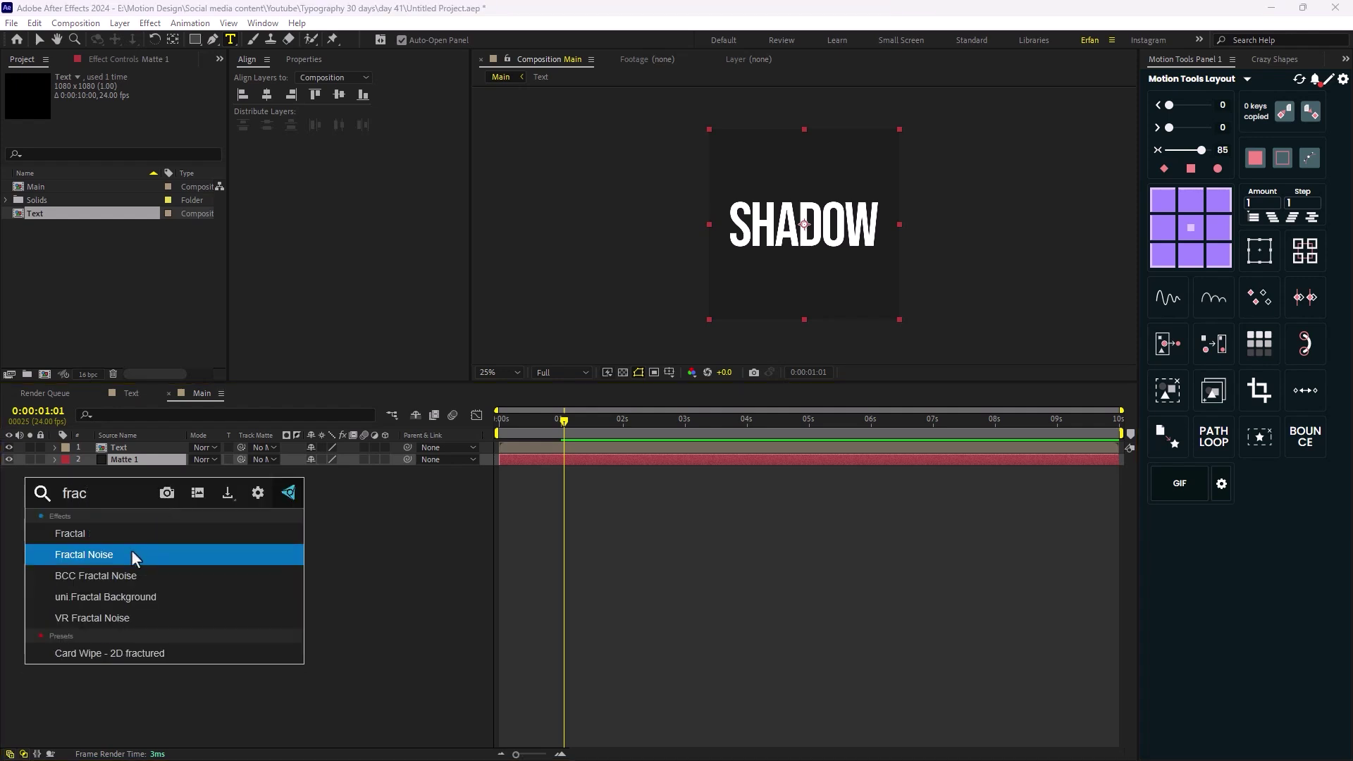
pyautogui.click(134, 553)
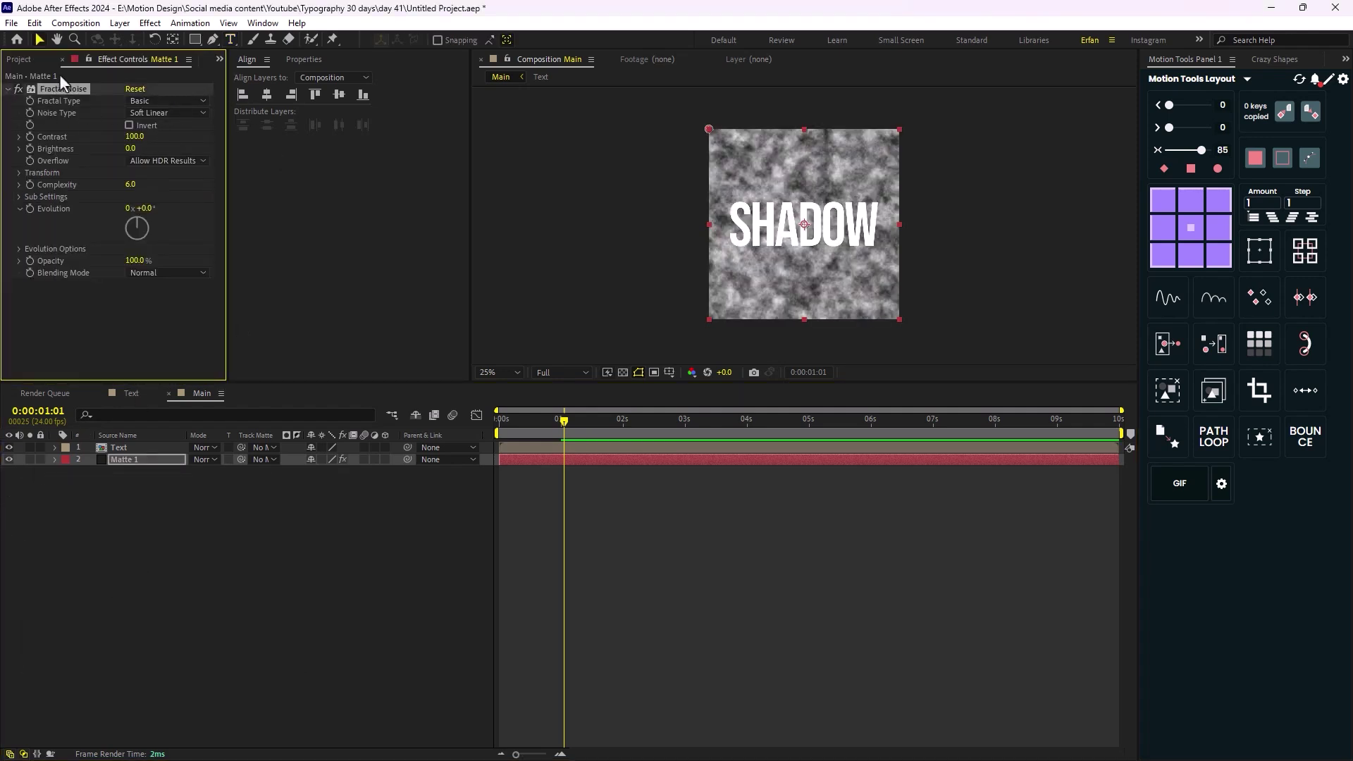
pyautogui.click(166, 114)
pyautogui.click(162, 175)
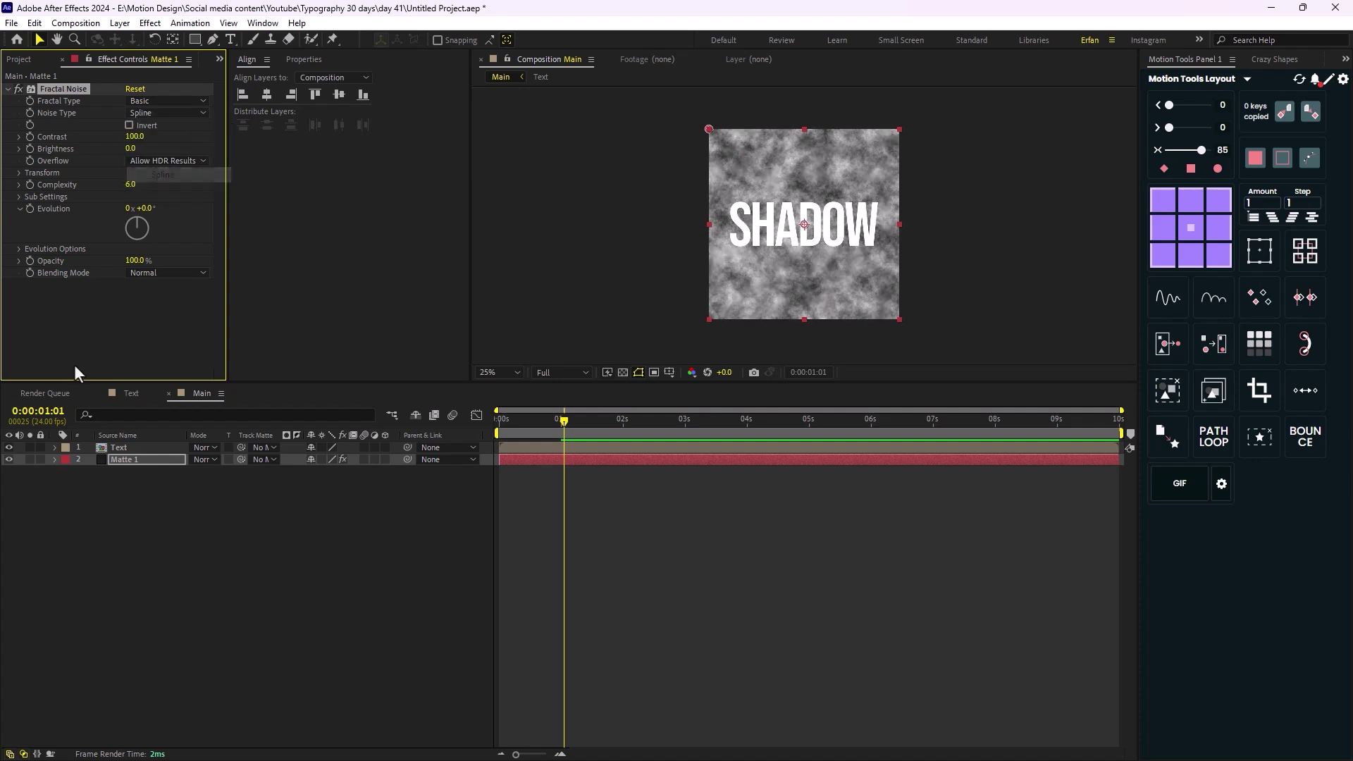
pyautogui.moveTo(133, 138); pyautogui.dragTo(204, 148)
pyautogui.click(136, 137)
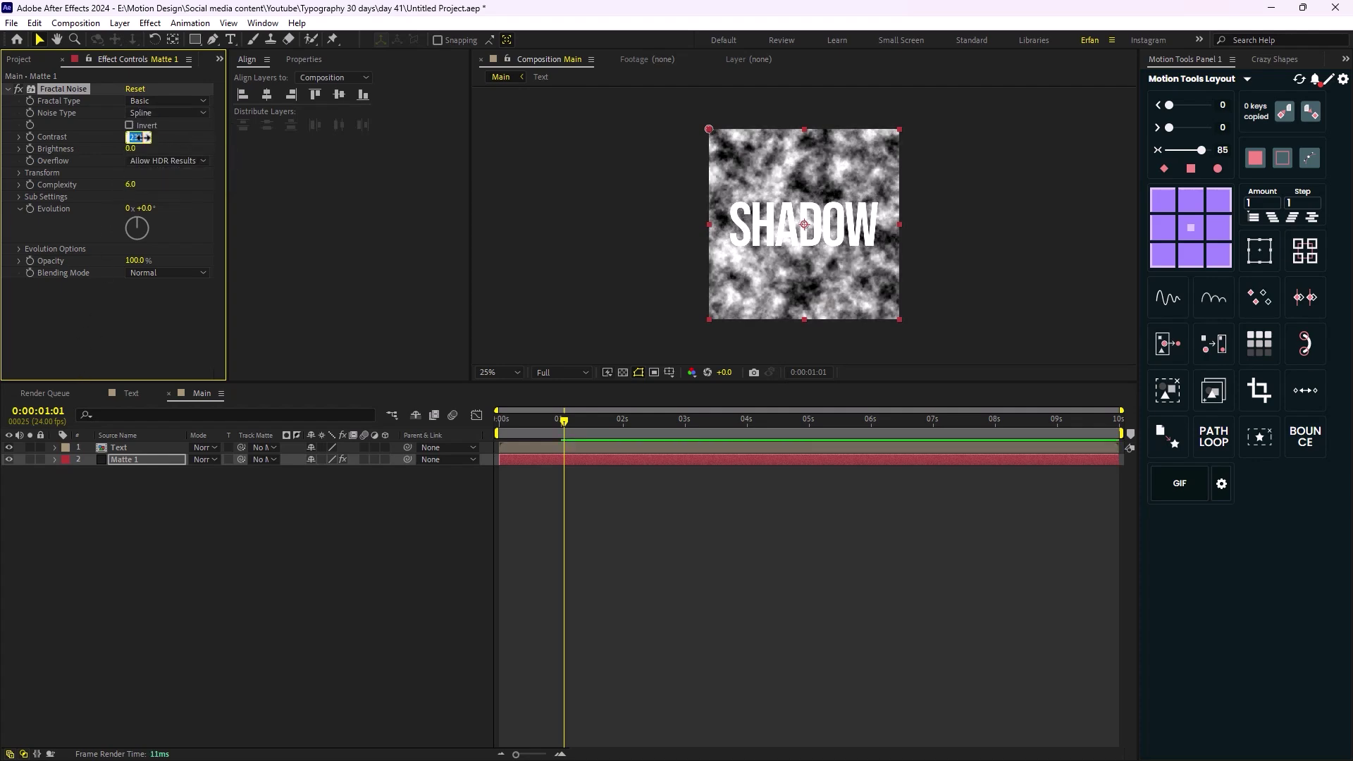
pyautogui.write('300')
pyautogui.press('Return')
pyautogui.click(131, 149)
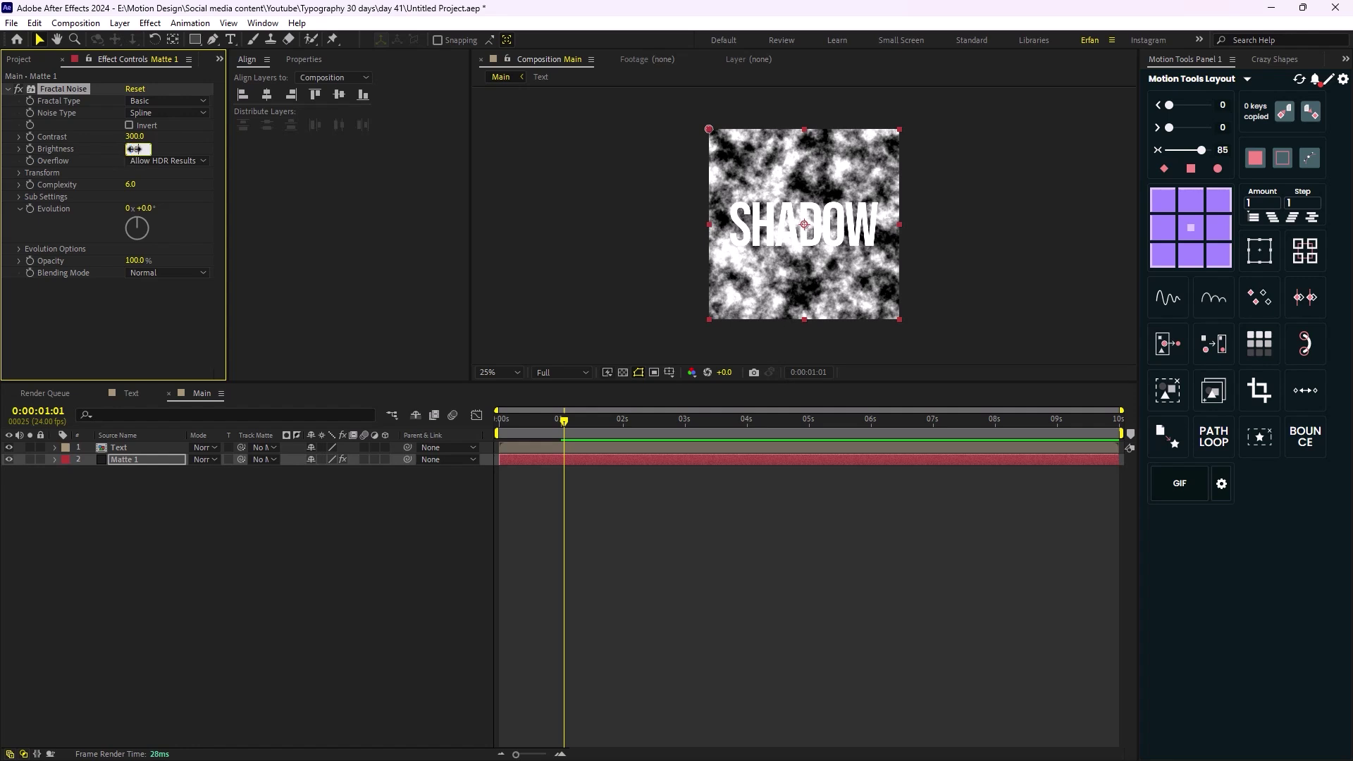
pyautogui.write('30')
pyautogui.press('Return')
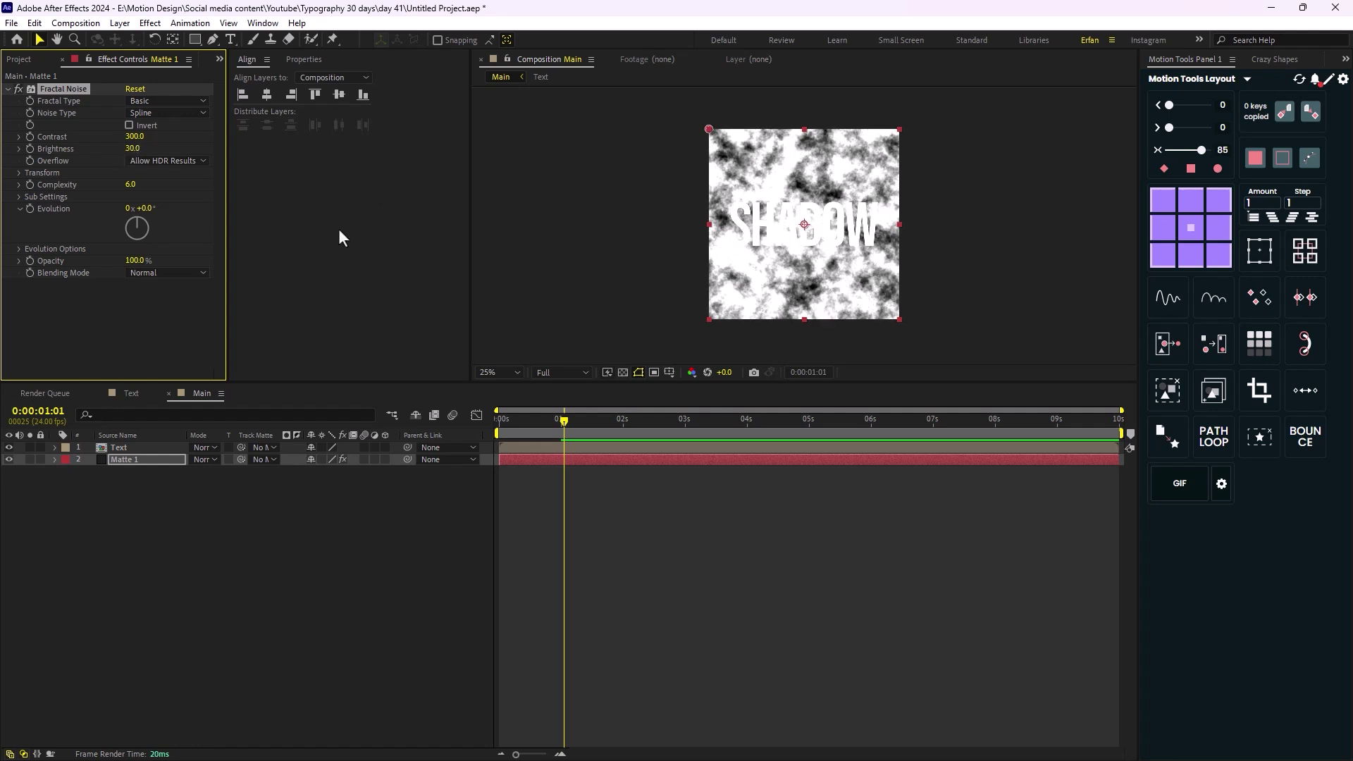
# Set noise Complexity to 1 and drive Evolution with the expression time*250, then preview.
pyautogui.click(129, 185)
pyautogui.write('1')
pyautogui.press('Return')
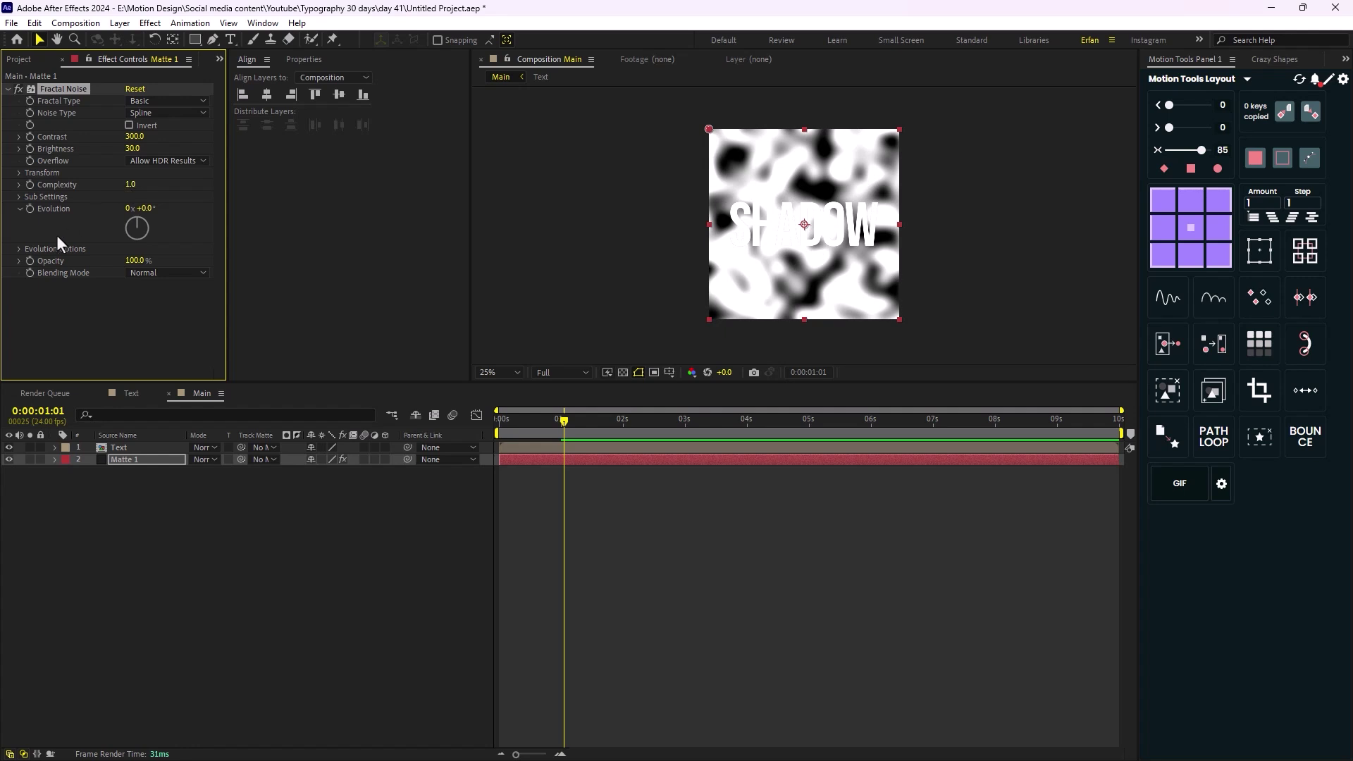
pyautogui.keyDown('alt'); pyautogui.click(30, 209); pyautogui.keyUp('alt')
pyautogui.write('tim')
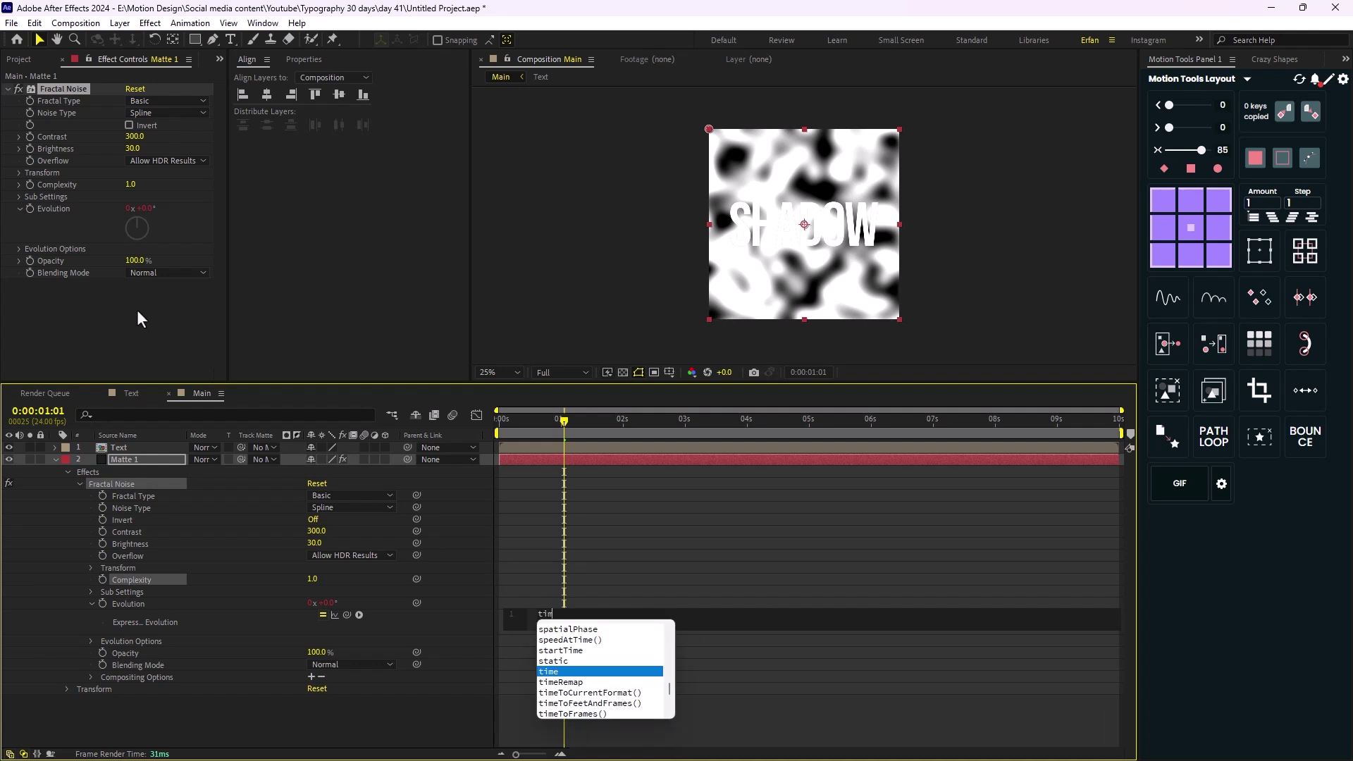
pyautogui.write('e*250')
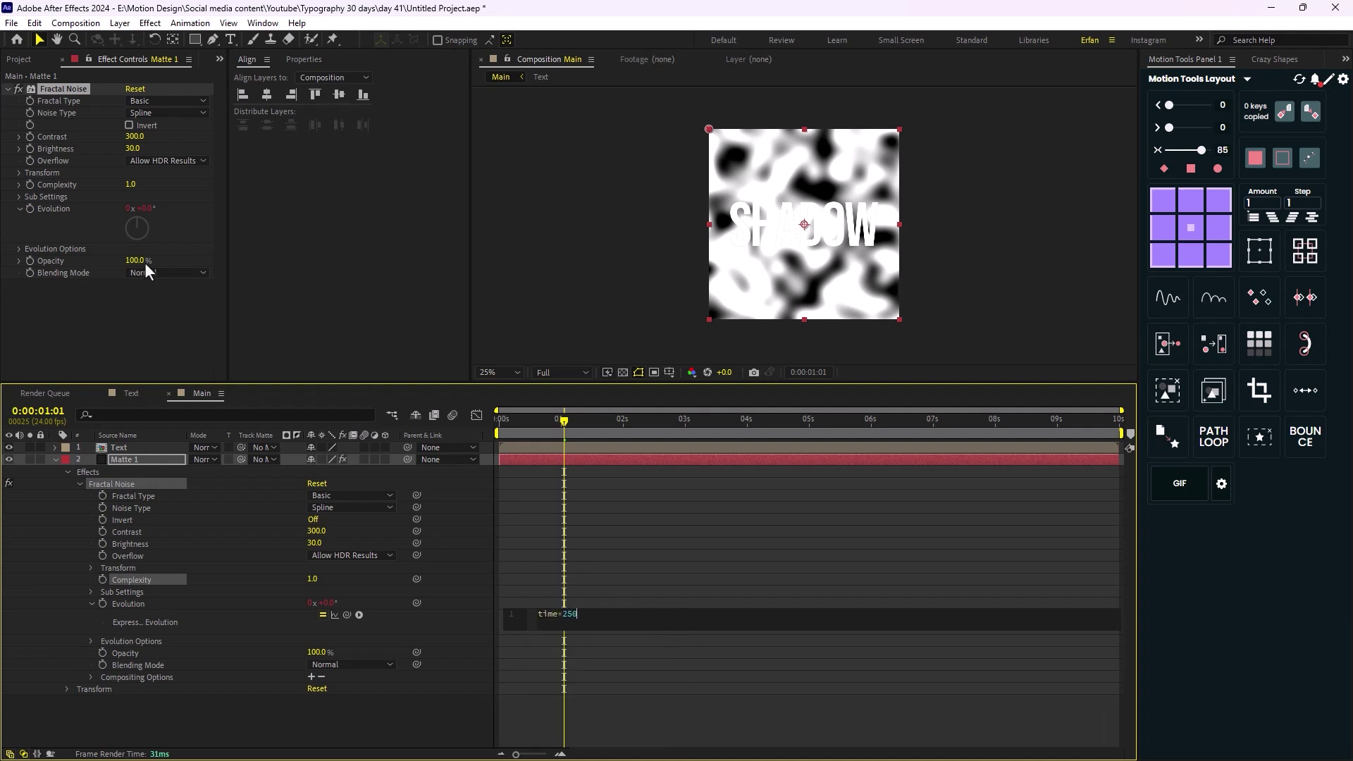
pyautogui.click(397, 726)
pyautogui.press('space')
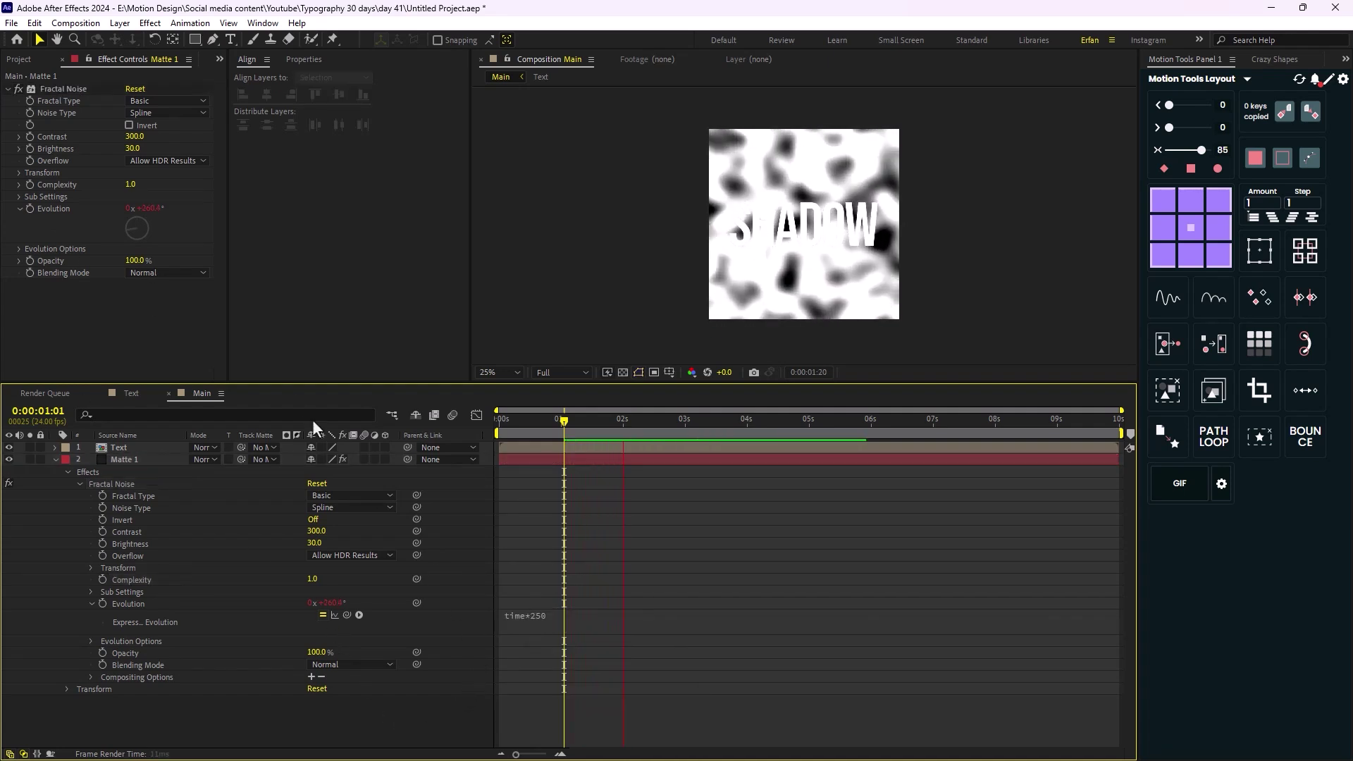
pyautogui.click(56, 460)
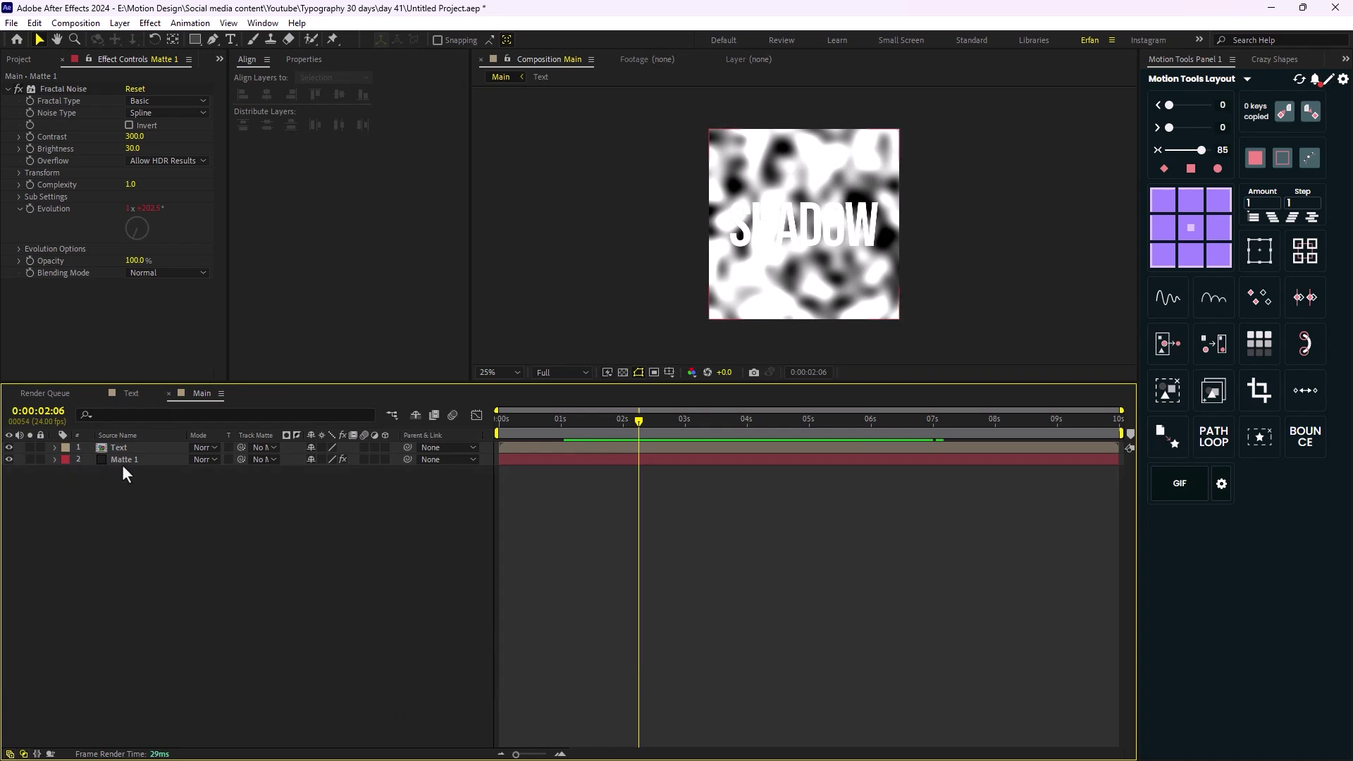
pyautogui.click(121, 462)
# Duplicate Matte 1 and name the copies Matte 2, Matte 3 and Matte 4.
pyautogui.hotkey('ctrl', 'd')
pyautogui.hotkey('ctrl', 'd')
pyautogui.hotkey('ctrl', 'd')
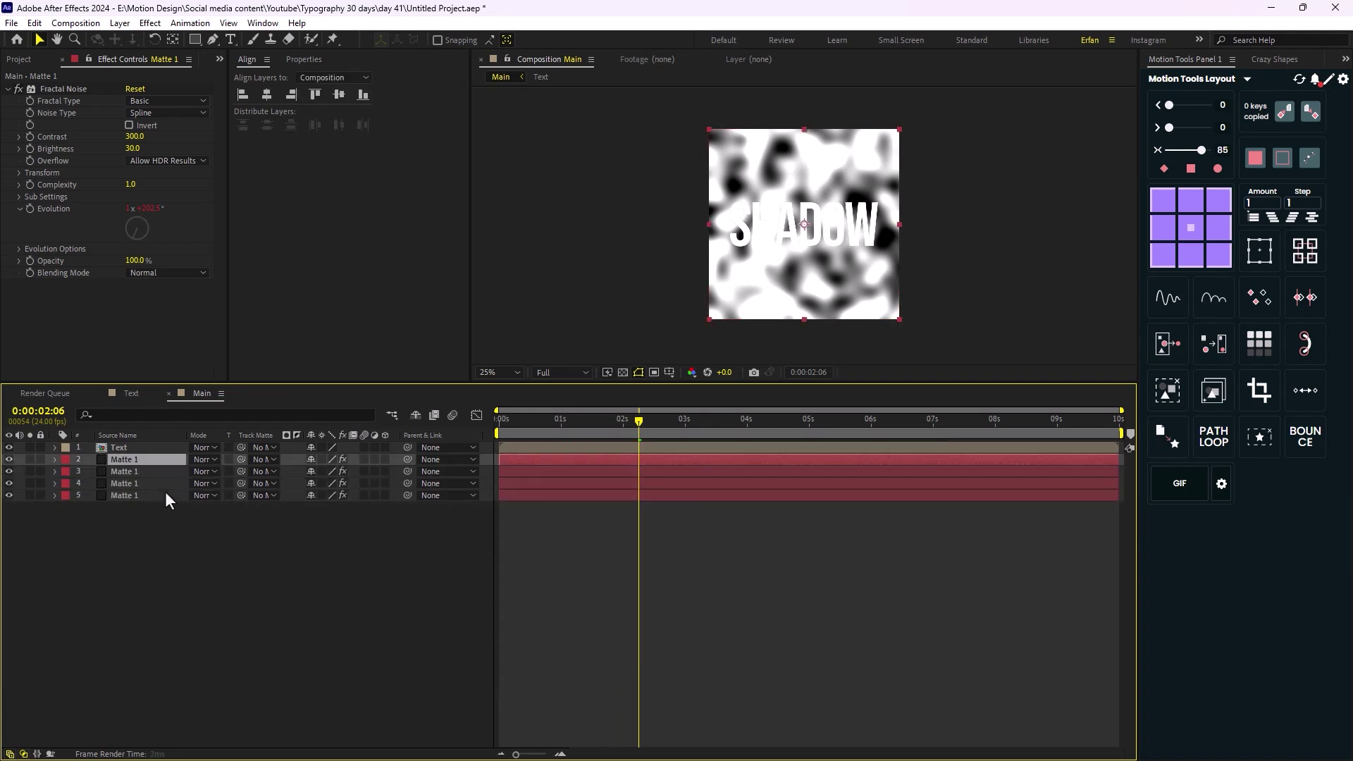
pyautogui.click(150, 484)
pyautogui.press('Return')
pyautogui.write('M')
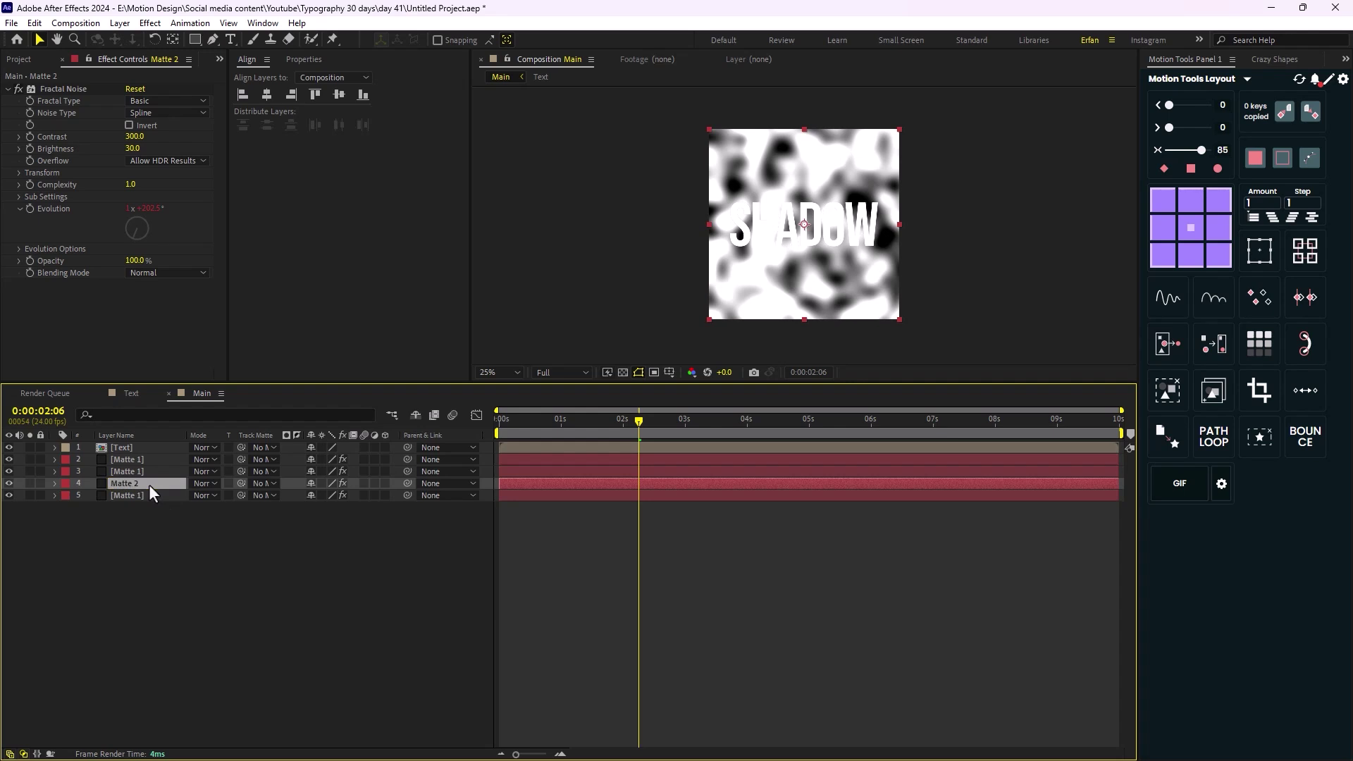
pyautogui.click(141, 474)
pyautogui.press('Return')
pyautogui.write('Ma')
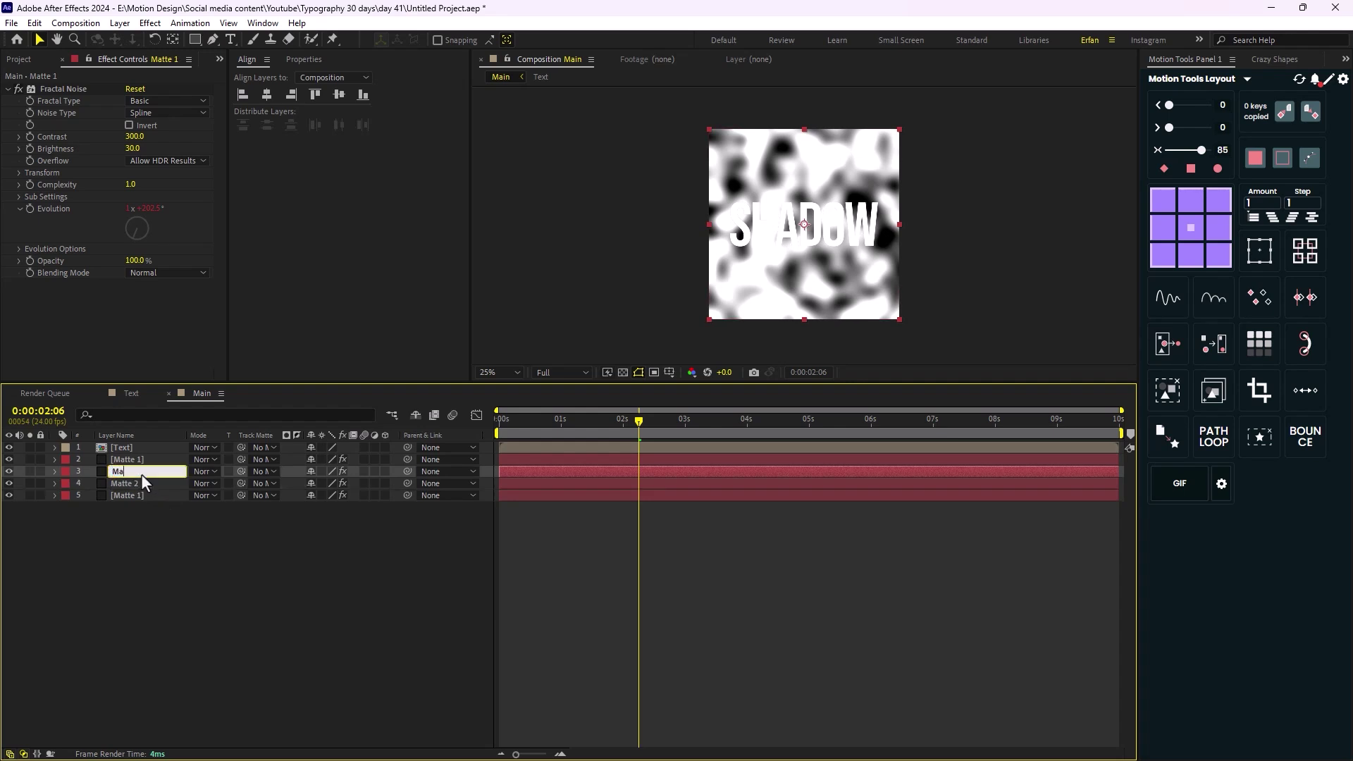
pyautogui.write('tte 3')
pyautogui.click(145, 460)
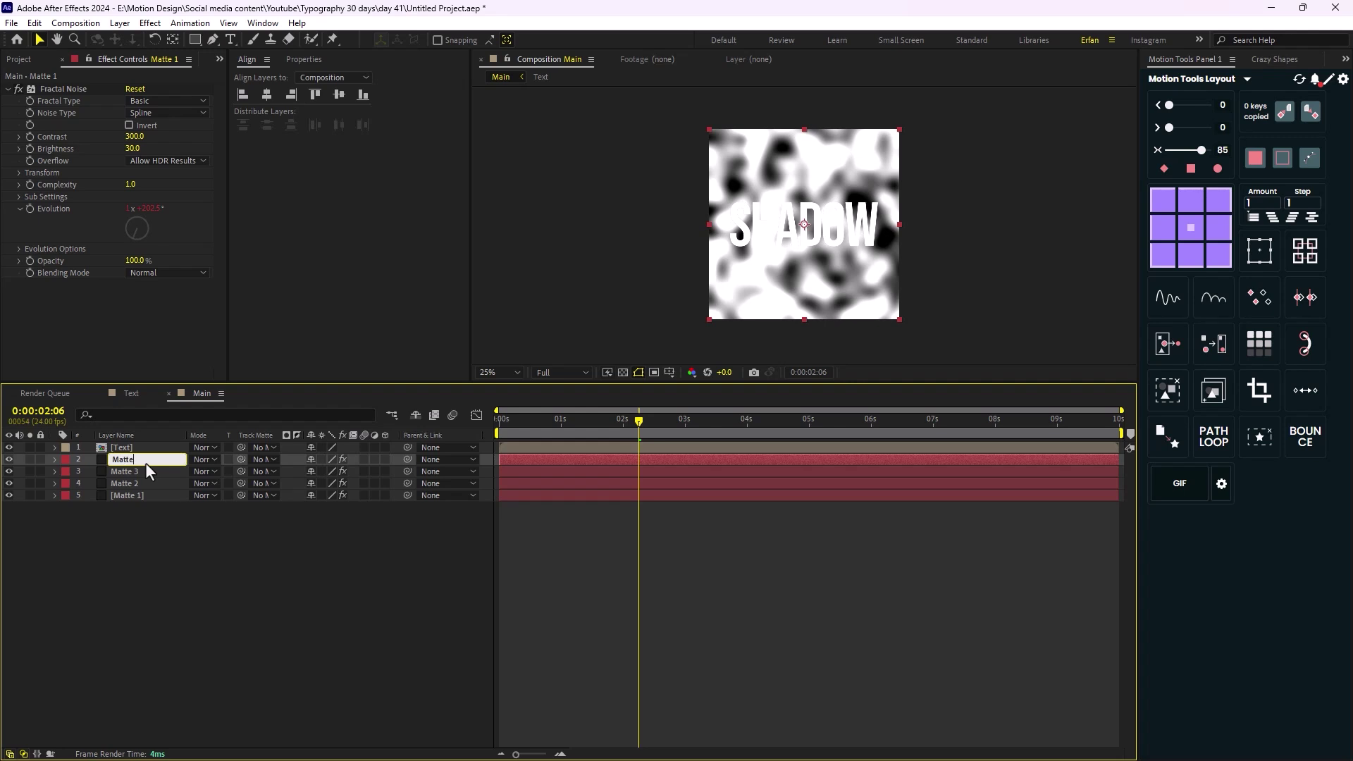
pyautogui.write('Matte 4')
# Set Matte 2's fractal noise Brightness to -40.
pyautogui.click(175, 481)
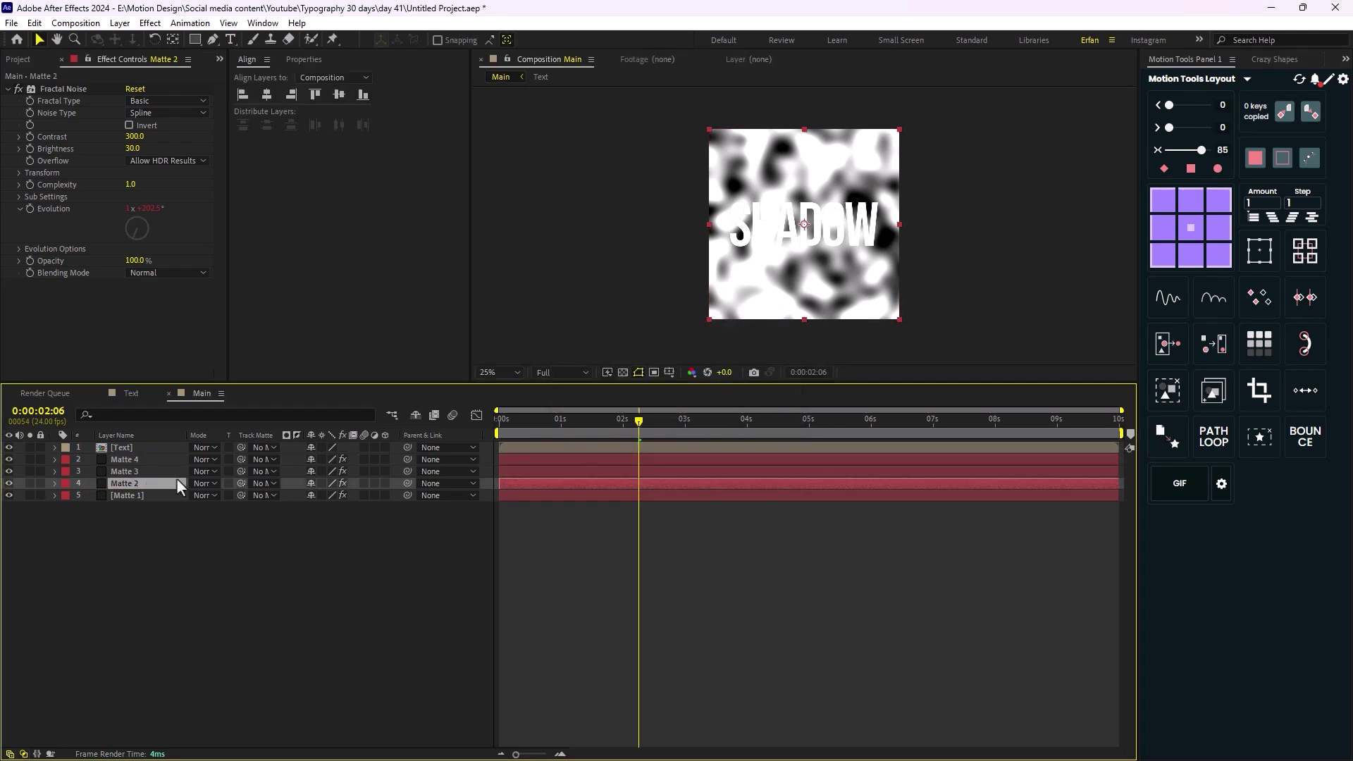
pyautogui.click(134, 149)
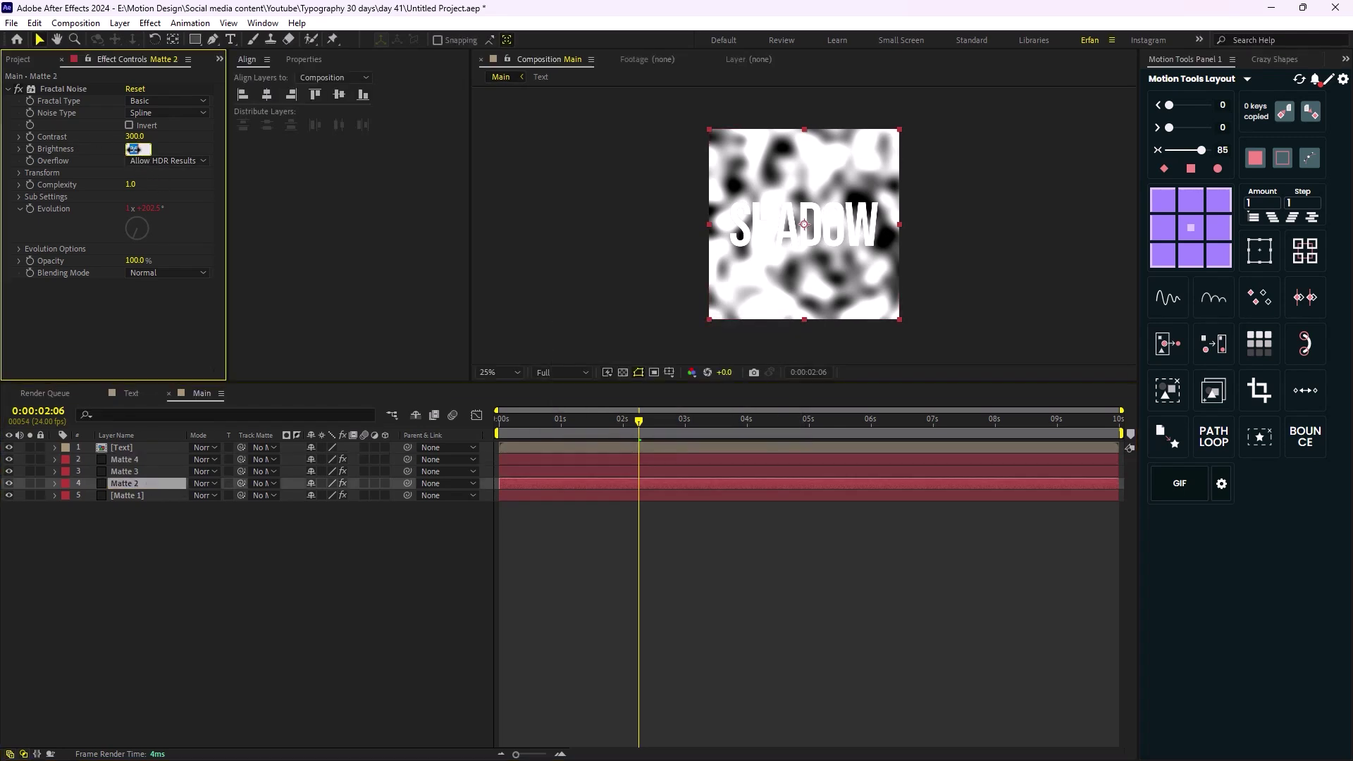
pyautogui.write('-40')
pyautogui.press('Return')
# Give Matte 3's fractal noise Brightness 20 and Contrast 180.
pyautogui.click(144, 470)
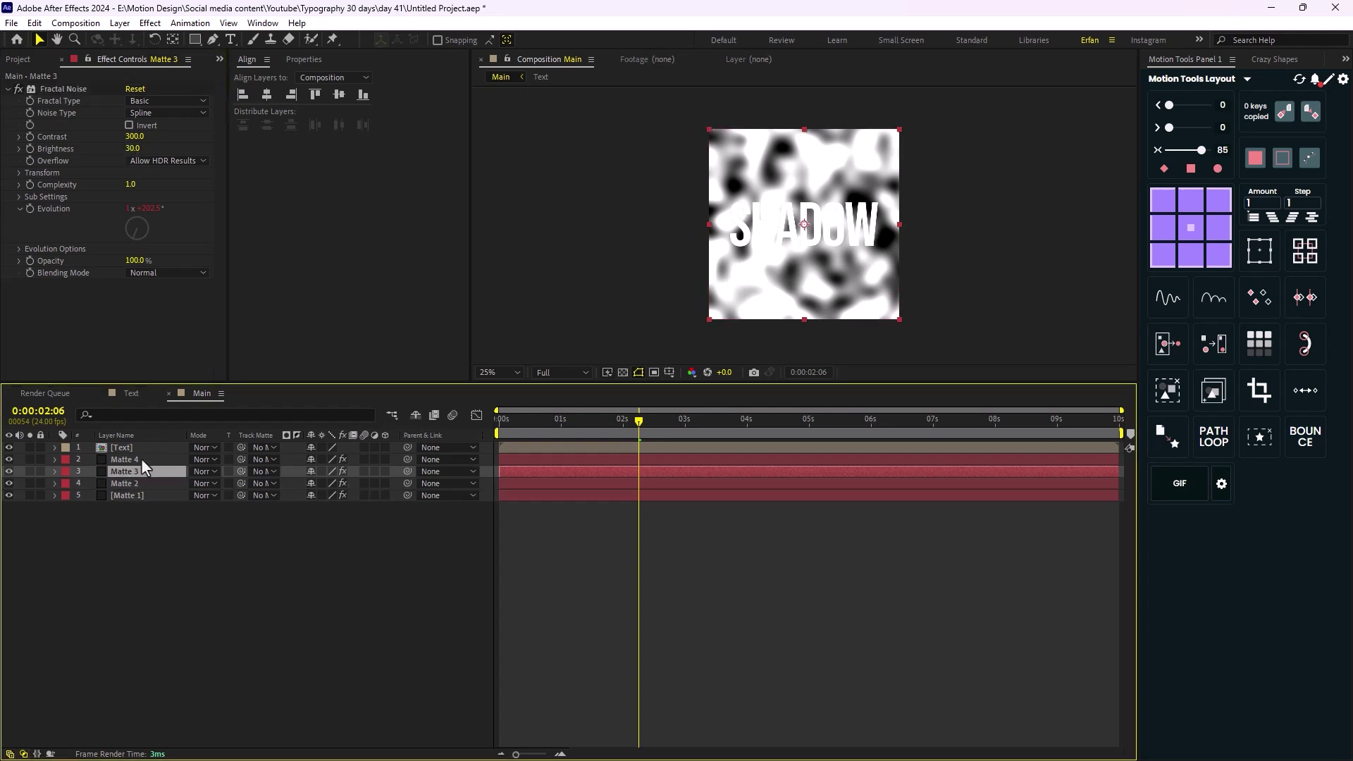
pyautogui.click(131, 148)
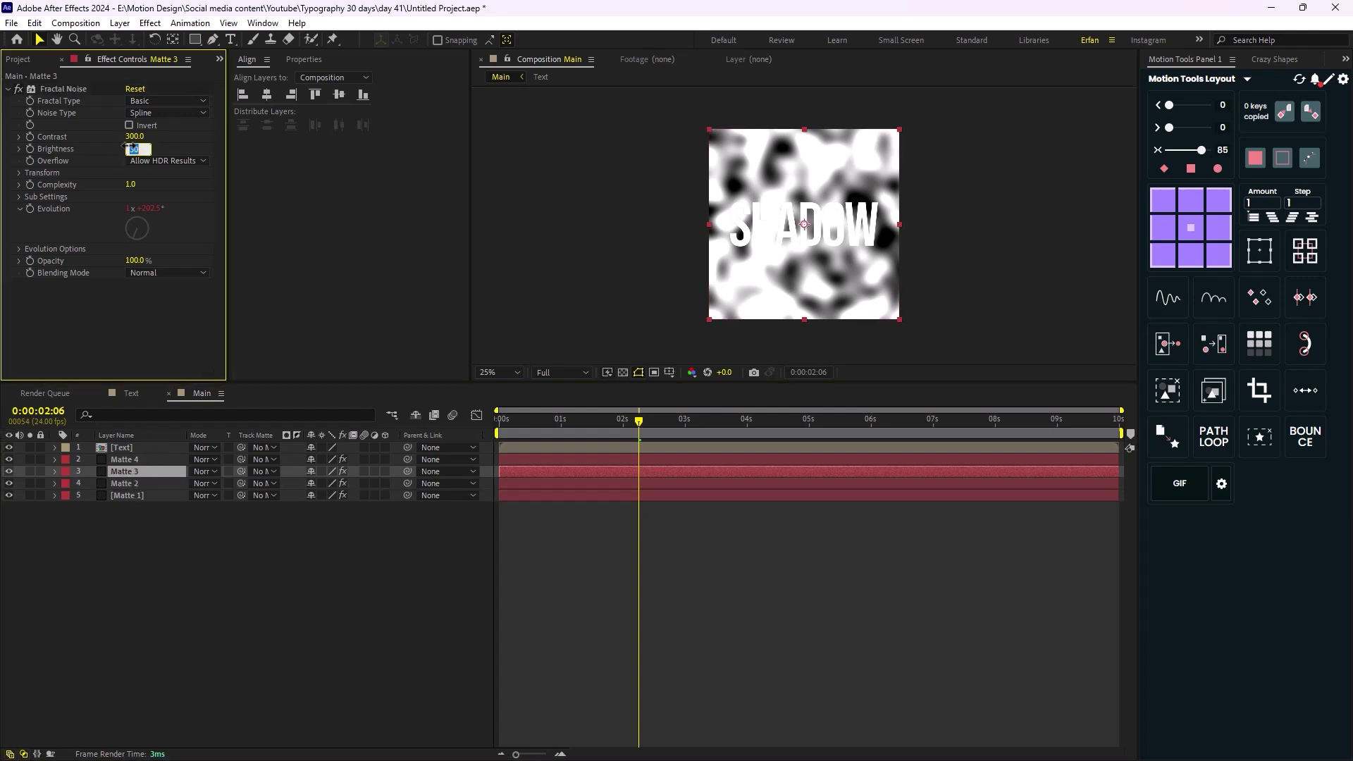
pyautogui.write('20')
pyautogui.press('Return')
pyautogui.click(134, 137)
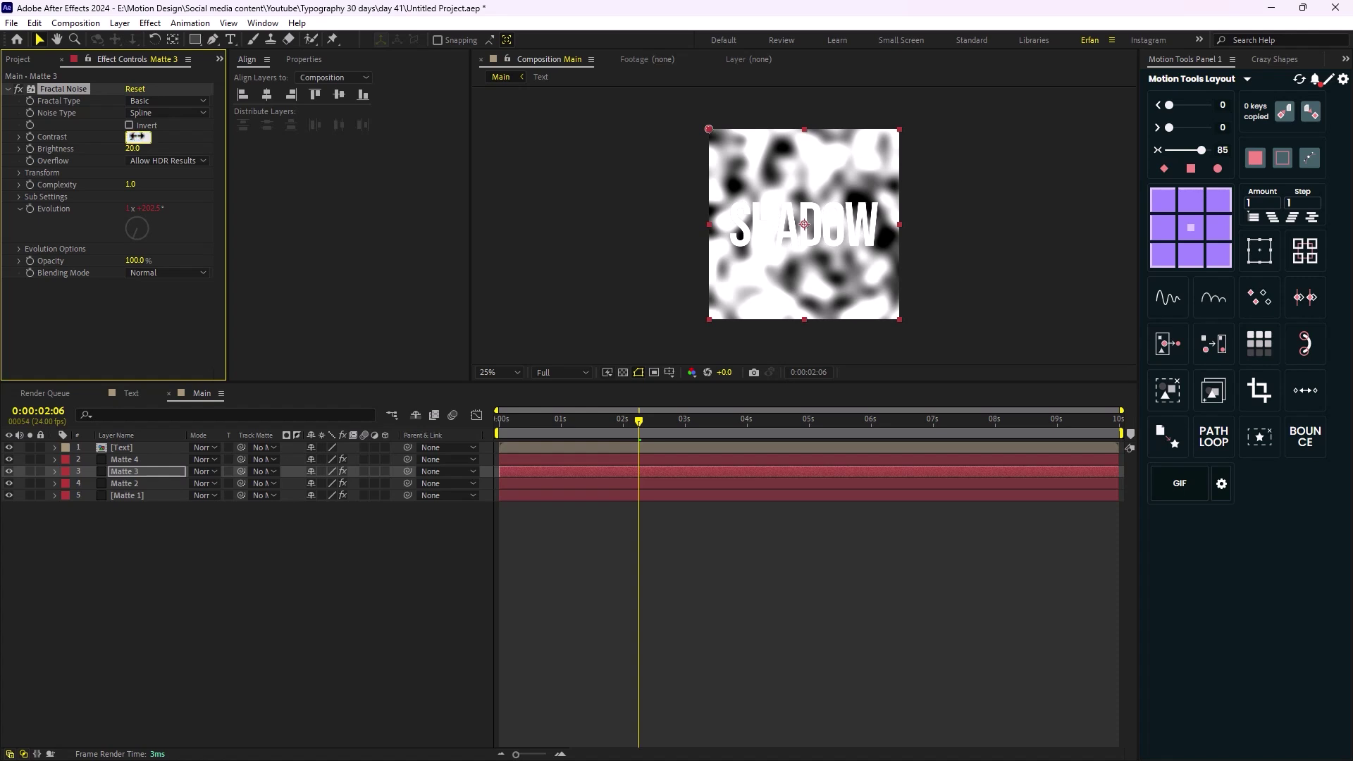
pyautogui.write('180')
pyautogui.press('Return')
# Give Matte 4's fractal noise Contrast 100 and Brightness 15.
pyautogui.click(138, 460)
pyautogui.click(134, 137)
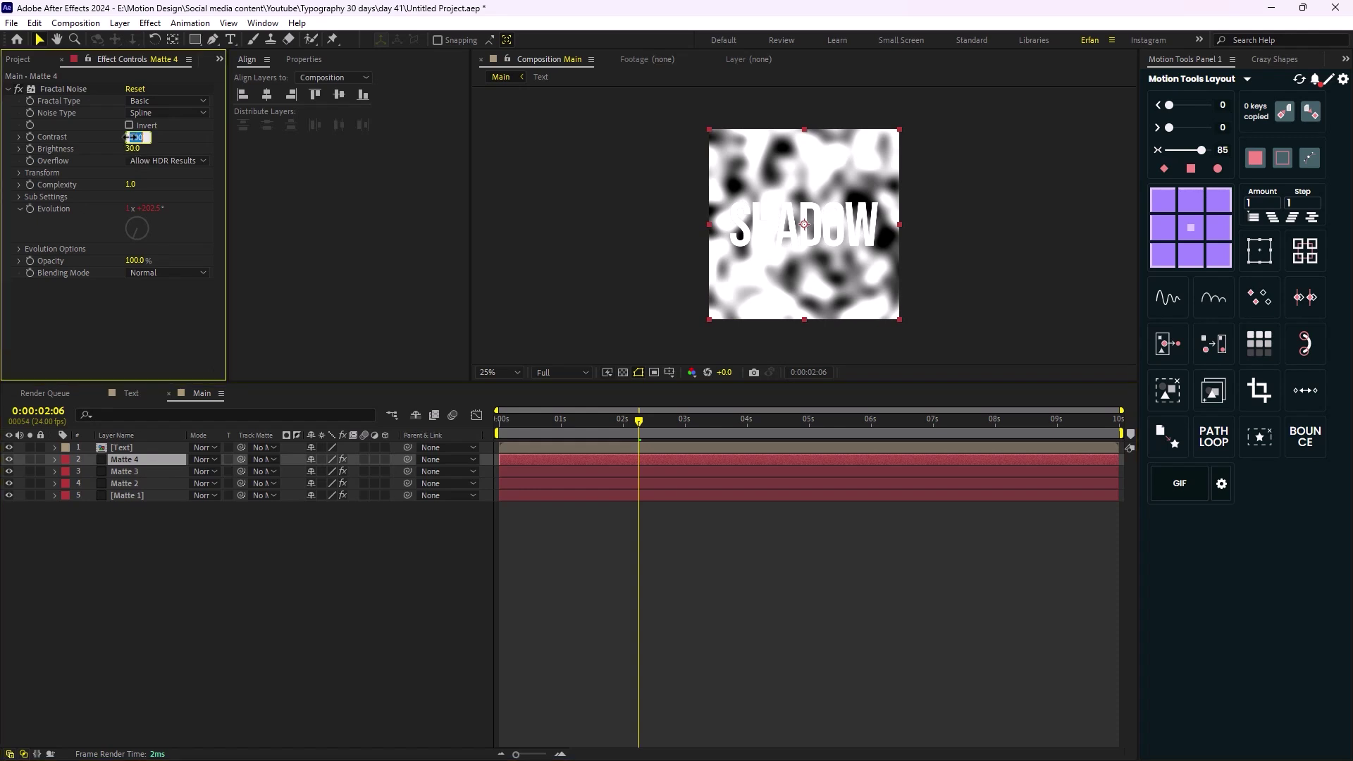
pyautogui.write('100')
pyautogui.press('Return')
pyautogui.click(131, 148)
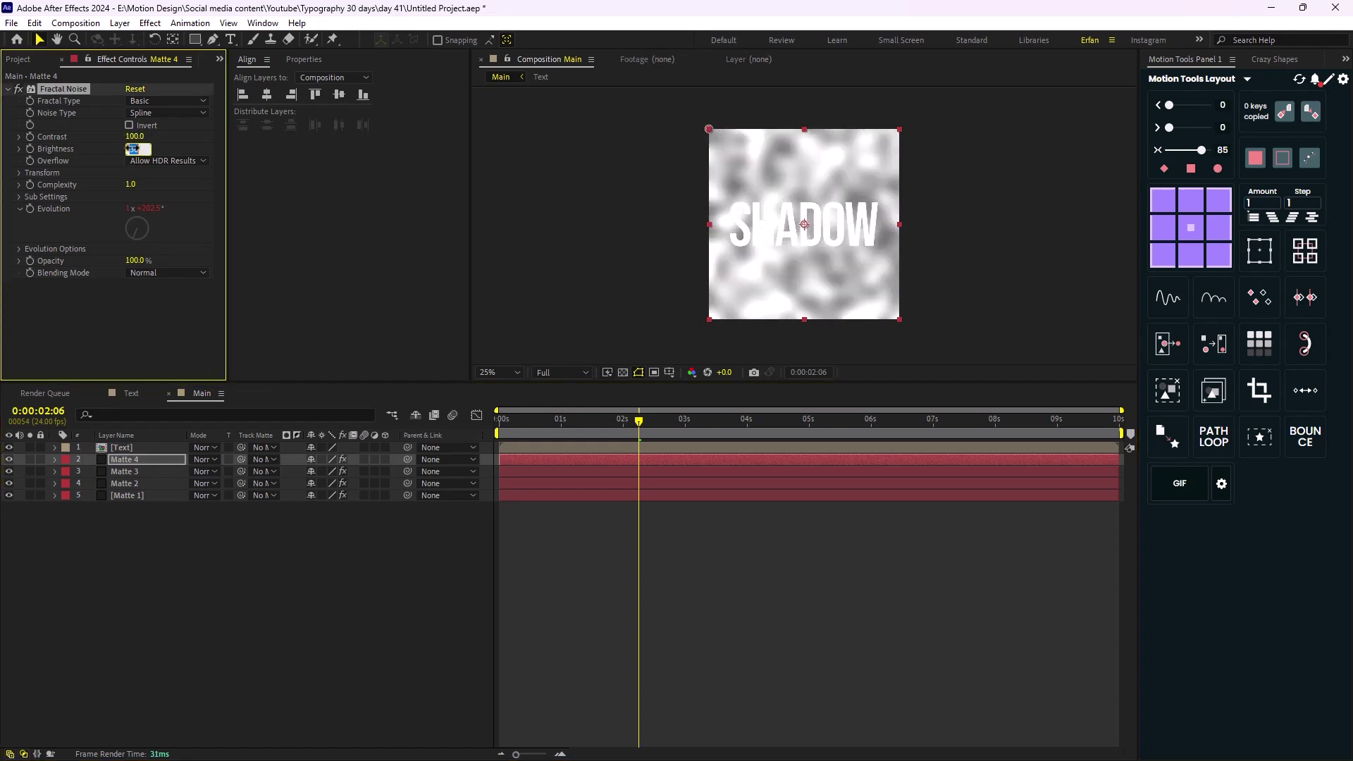
pyautogui.write('15')
pyautogui.press('Return')
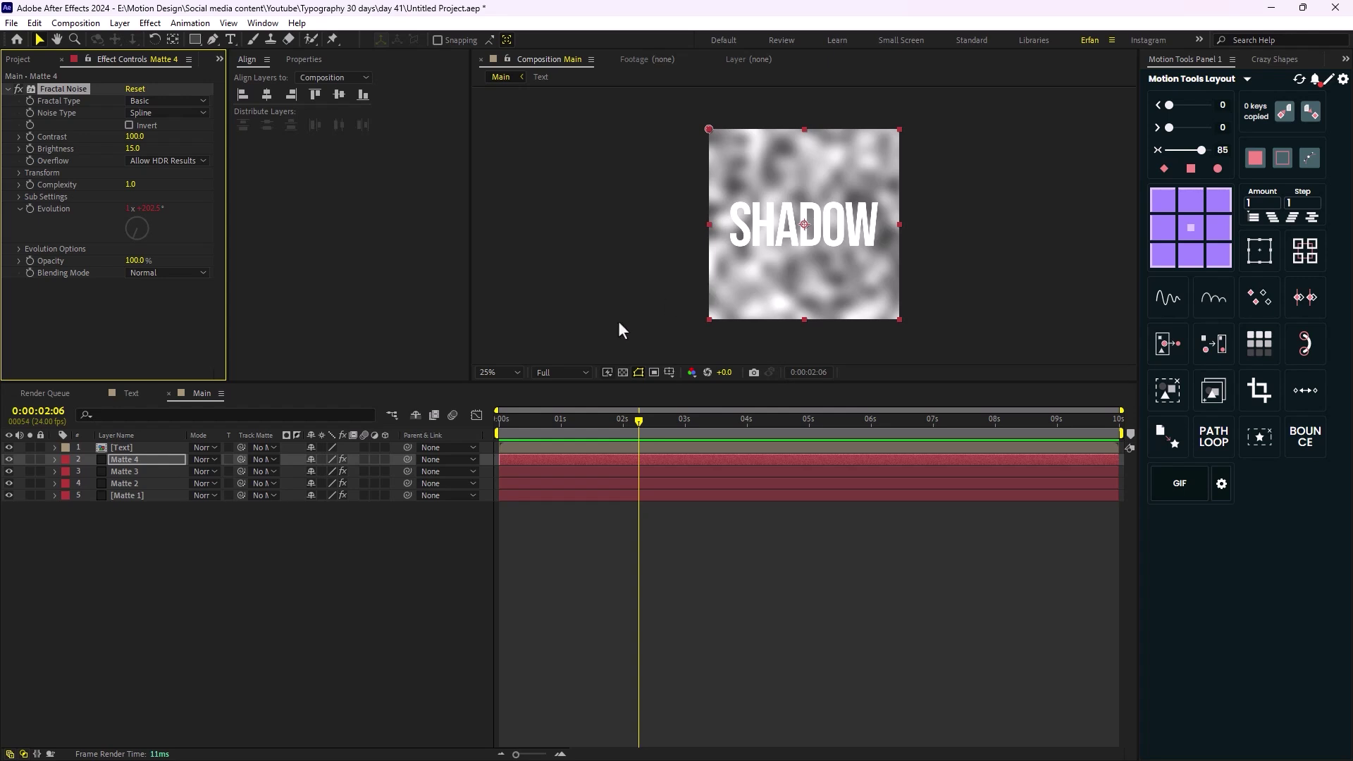
# Duplicate the Text layer twice and rename the top copy Text 1.
pyautogui.click(128, 448)
pyautogui.hotkey('ctrl', 'd')
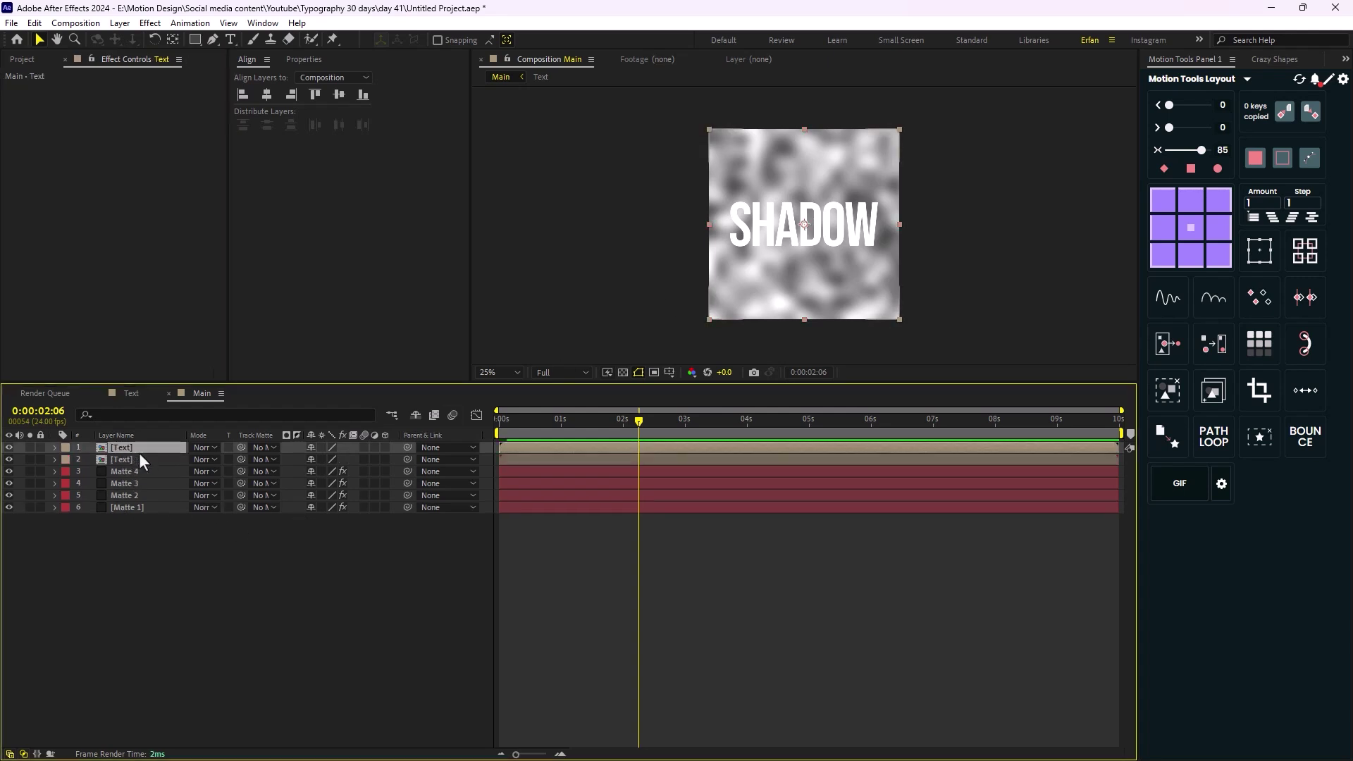
pyautogui.hotkey('ctrl', 'd')
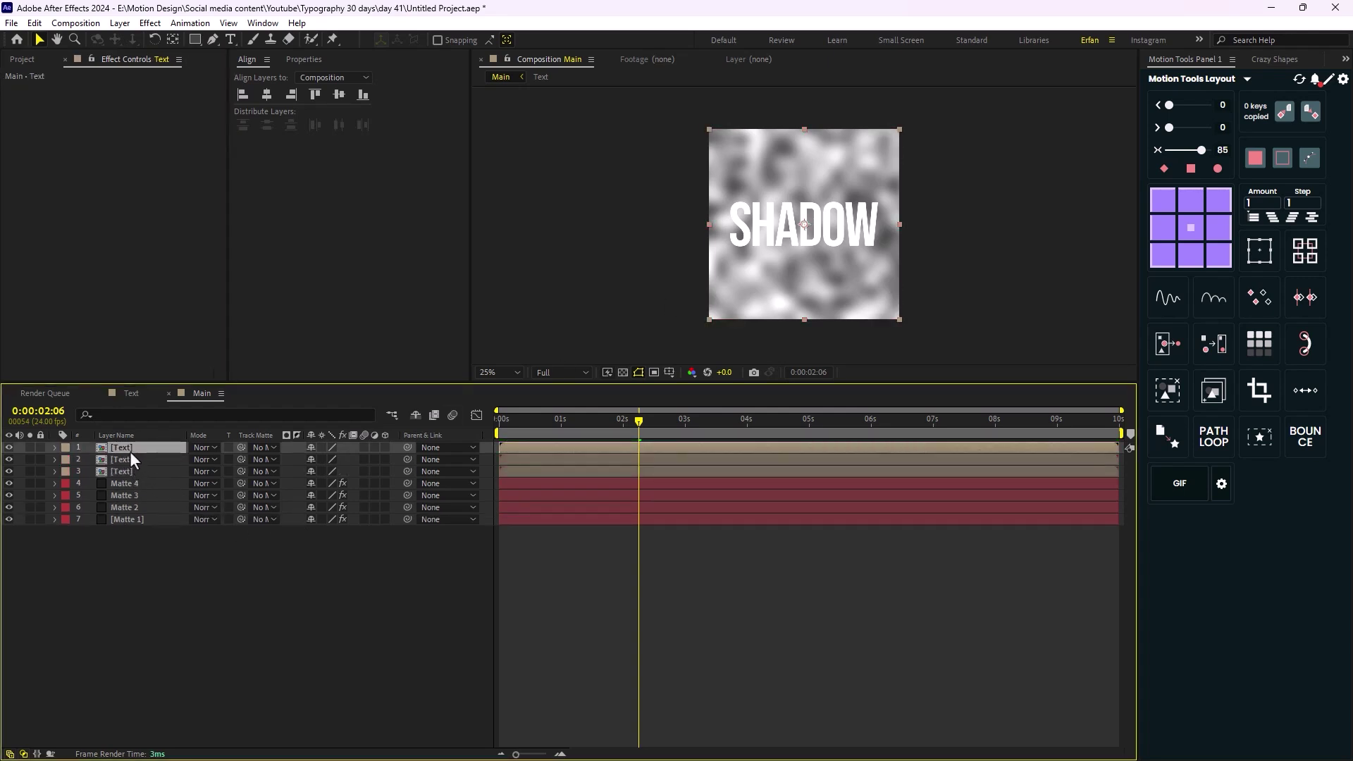
pyautogui.press('Return')
pyautogui.write('Text 12')
pyautogui.press('Return')
pyautogui.hotkey('ctrl', 'Down')
pyautogui.hotkey('ctrl', 'Up')
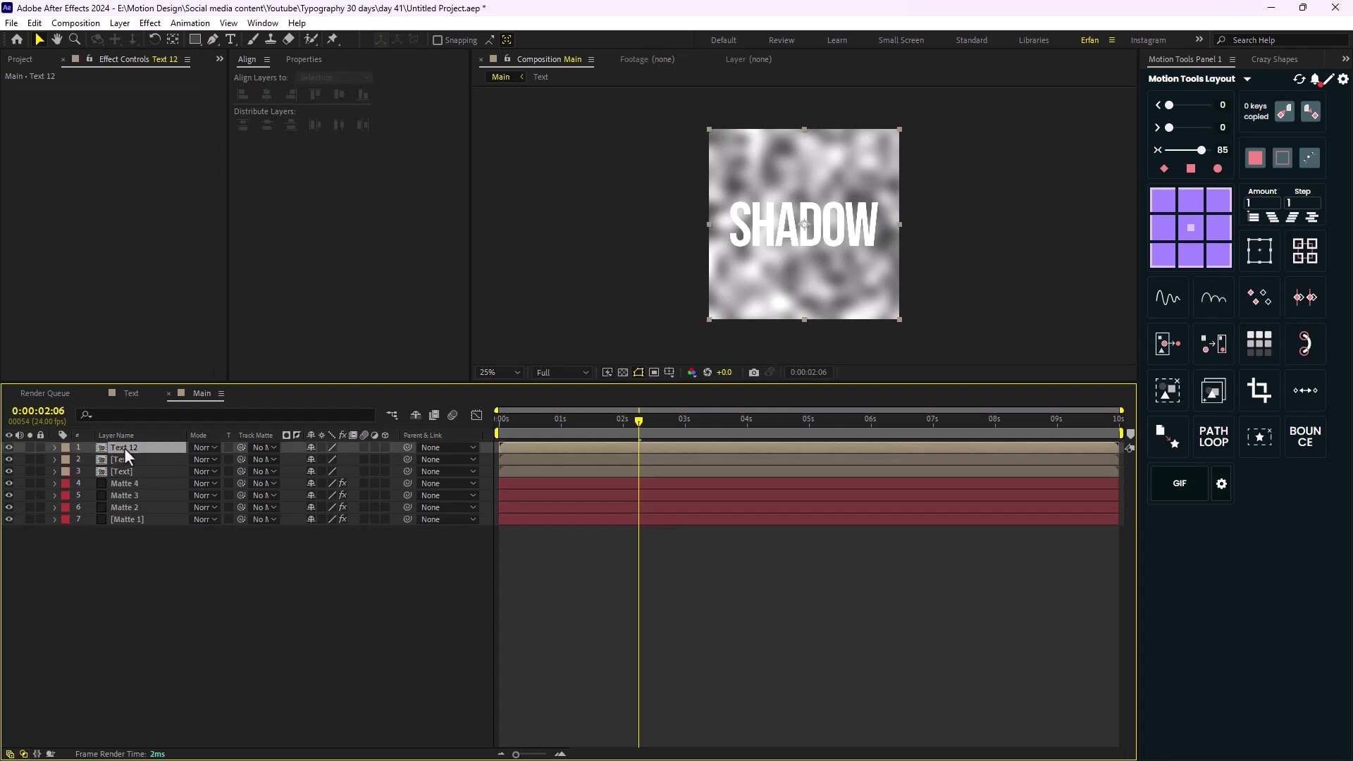
pyautogui.press('Return')
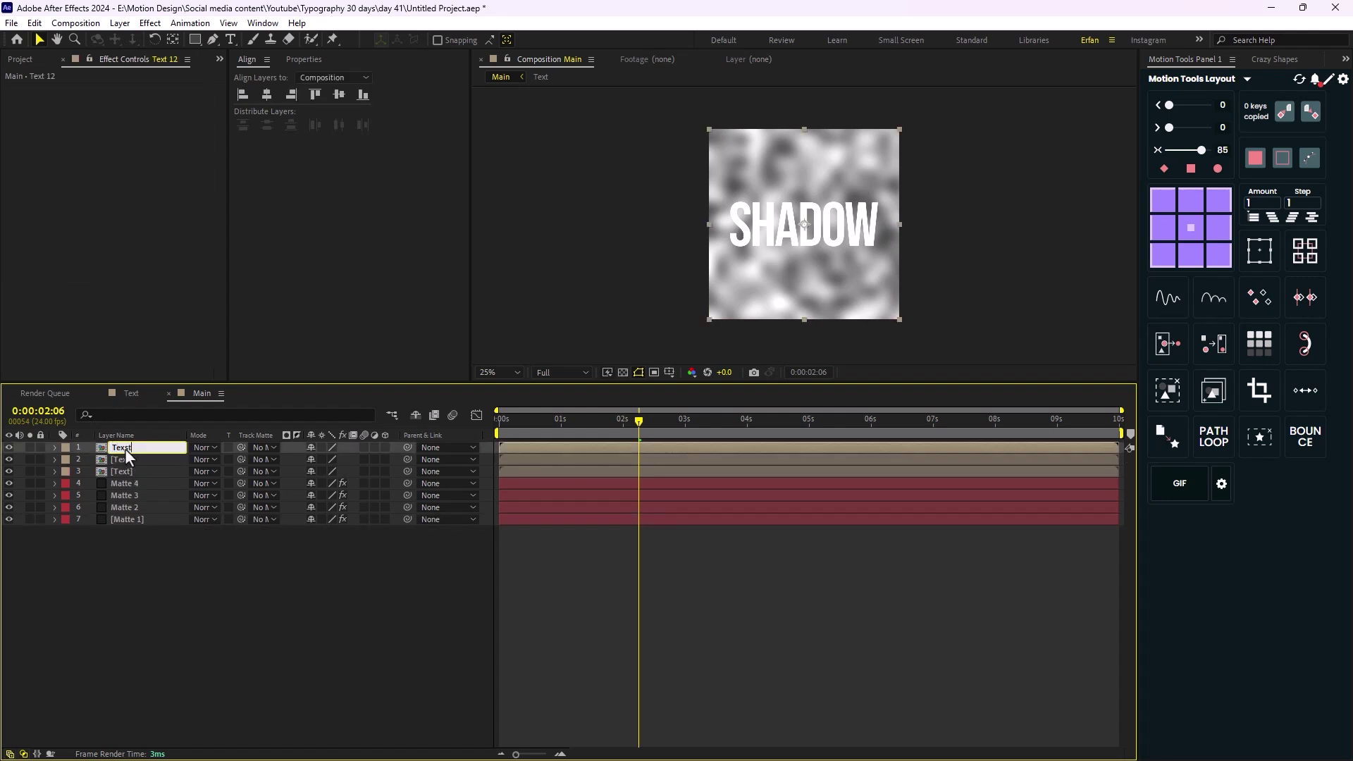
pyautogui.write('Text 1')
pyautogui.press('Return')
# Rename the other two text layers text 2 and text 3, then reselect Text 1.
pyautogui.click(151, 464)
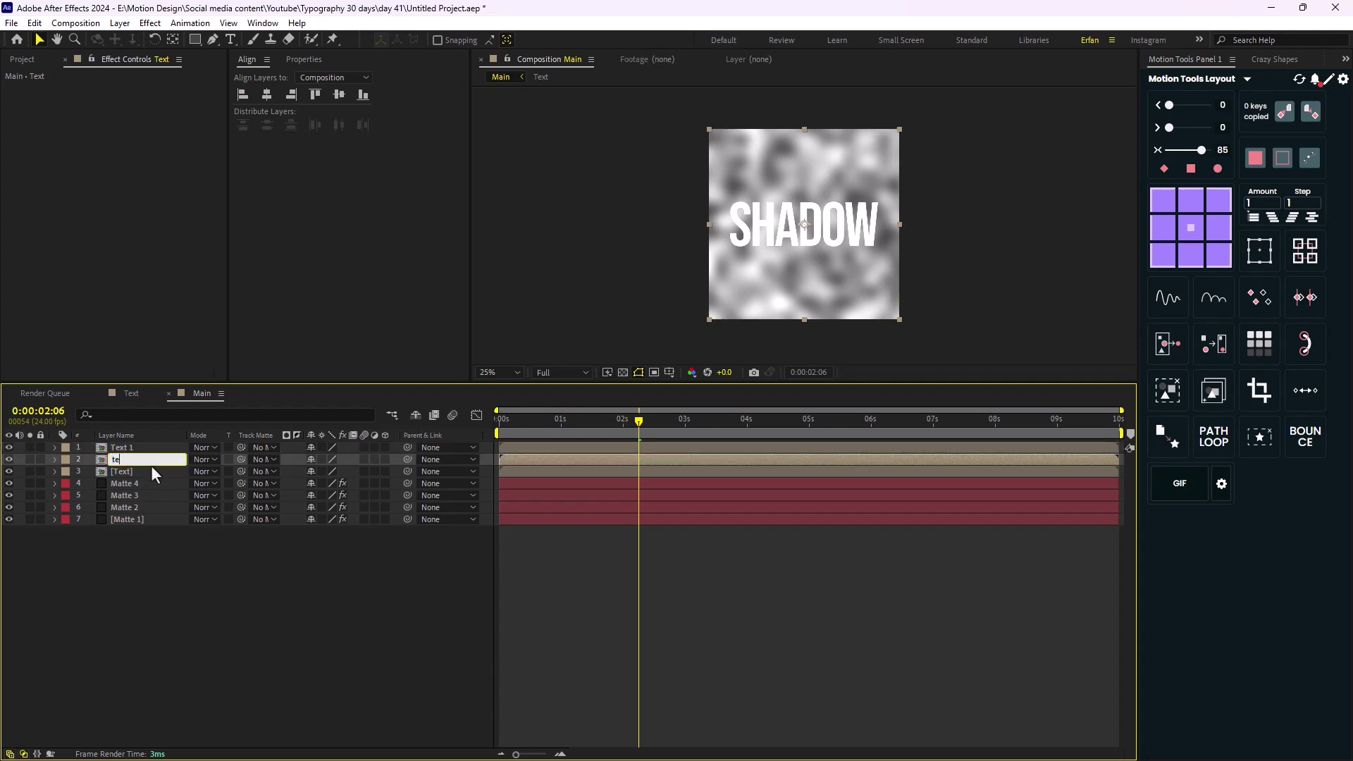
pyautogui.write('text 2')
pyautogui.press('Return')
pyautogui.click(148, 472)
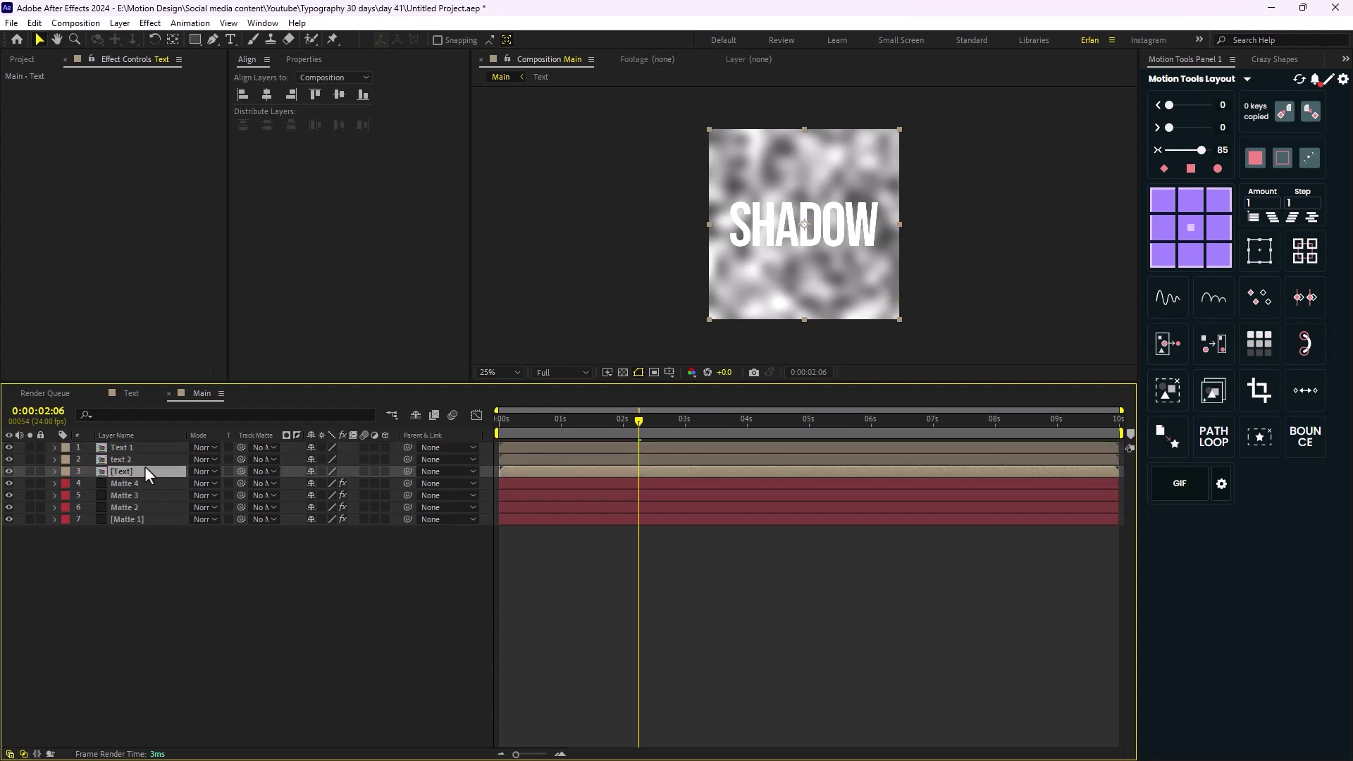
pyautogui.write('text 3')
pyautogui.press('Return')
pyautogui.click(160, 453)
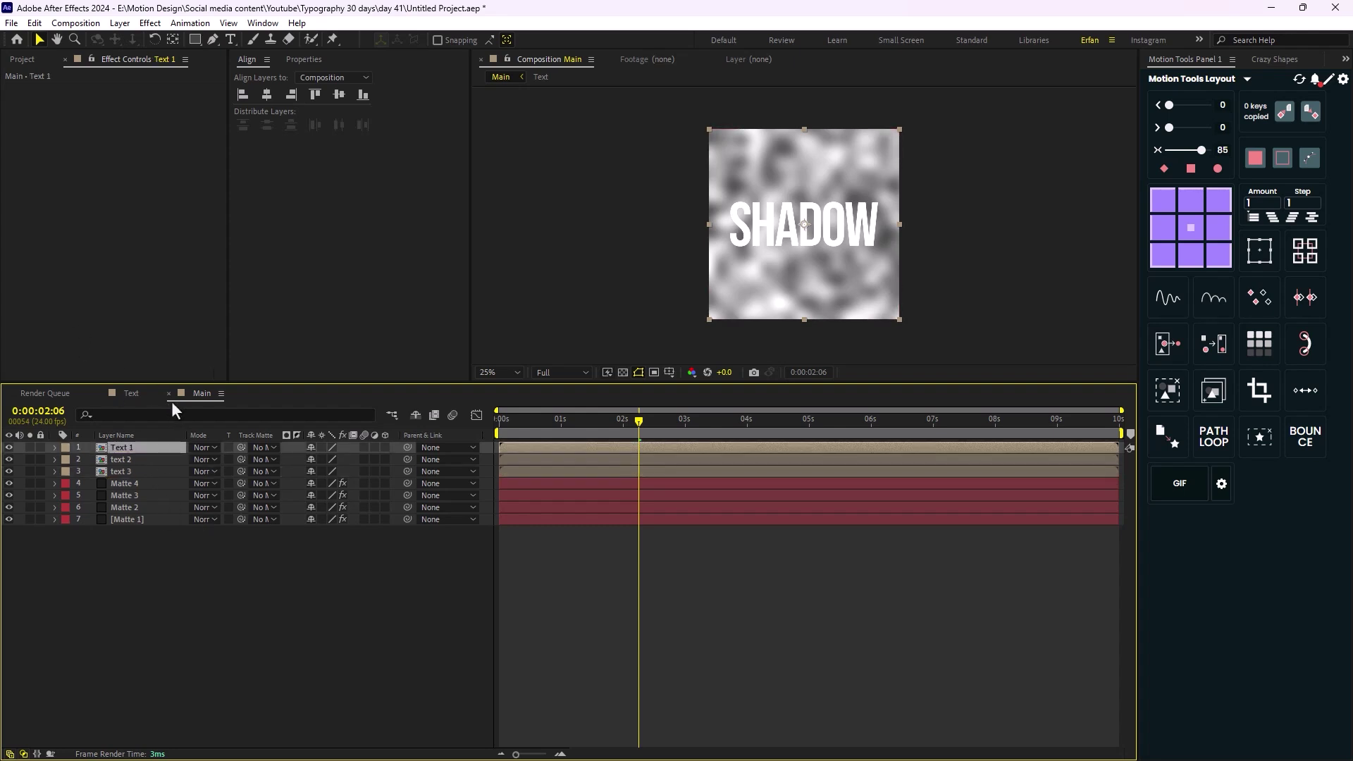
pyautogui.hotkey('ctrl', 'space')
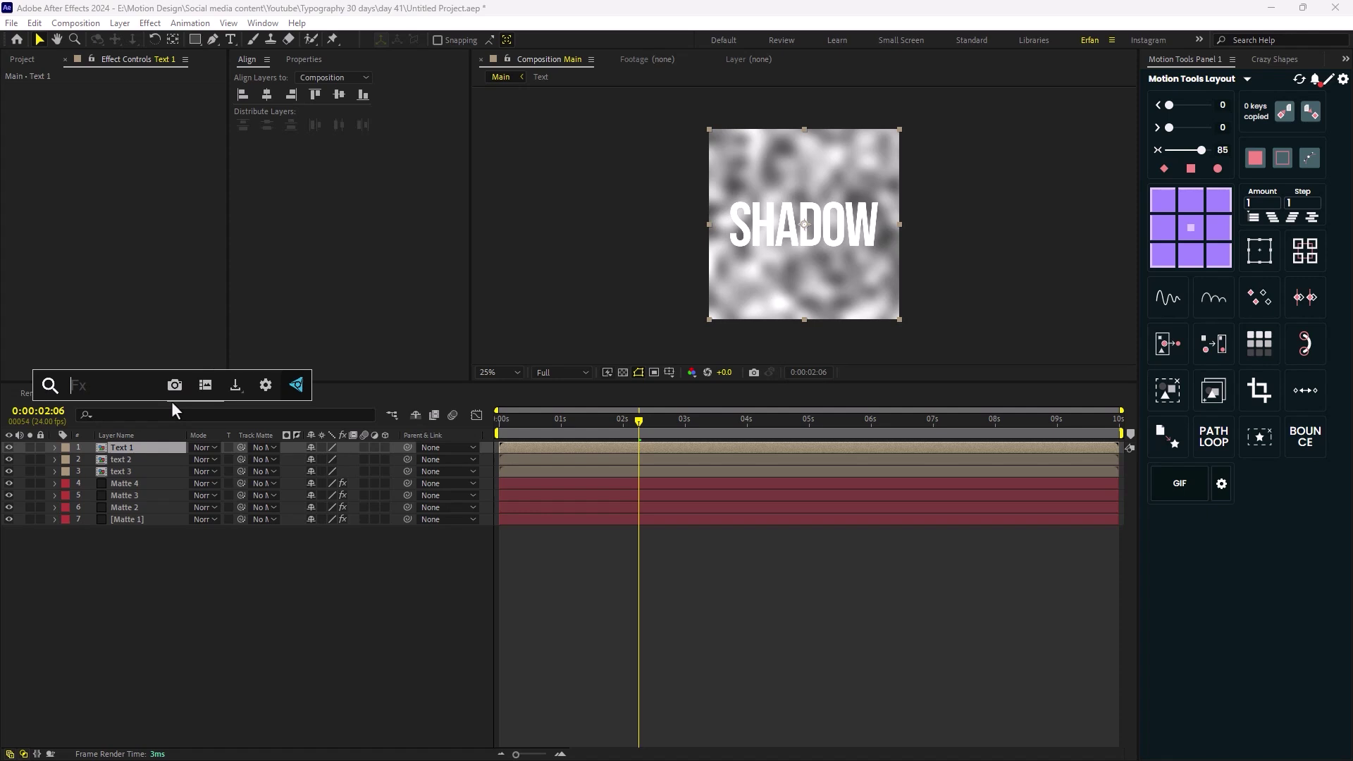
# Apply 4-Color Gradient to Text 1 and pick new magenta-based colours for its points.
pyautogui.write('4 grad')
pyautogui.press('Return')
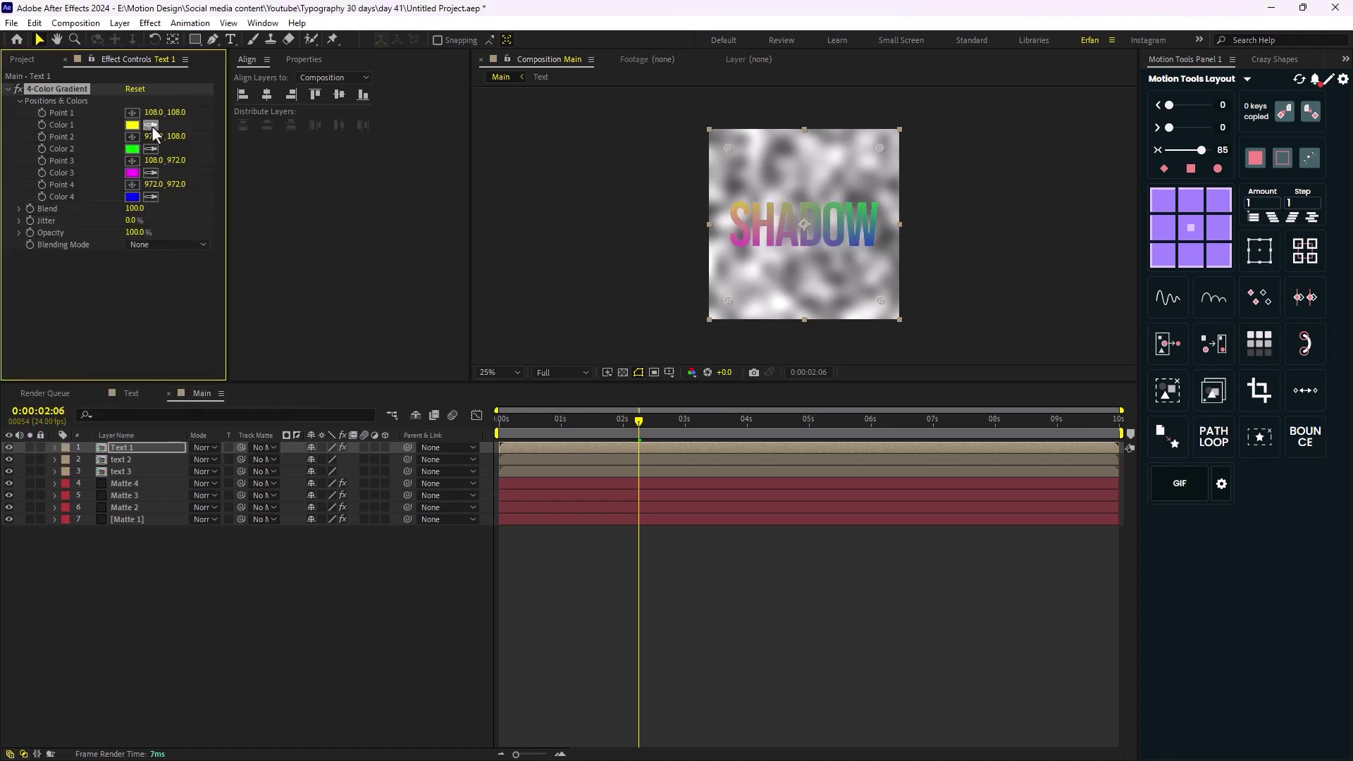
pyautogui.click(150, 173)
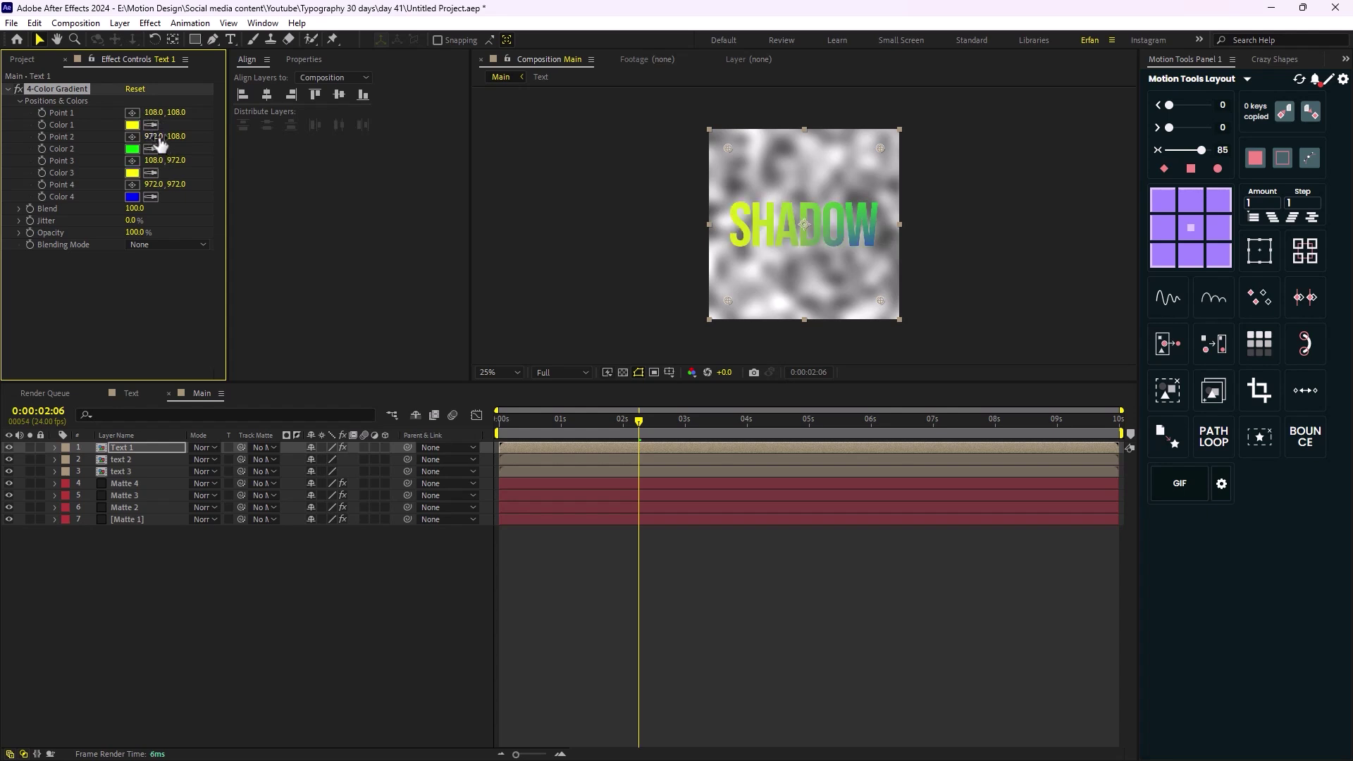
pyautogui.click(150, 125)
pyautogui.click(132, 173)
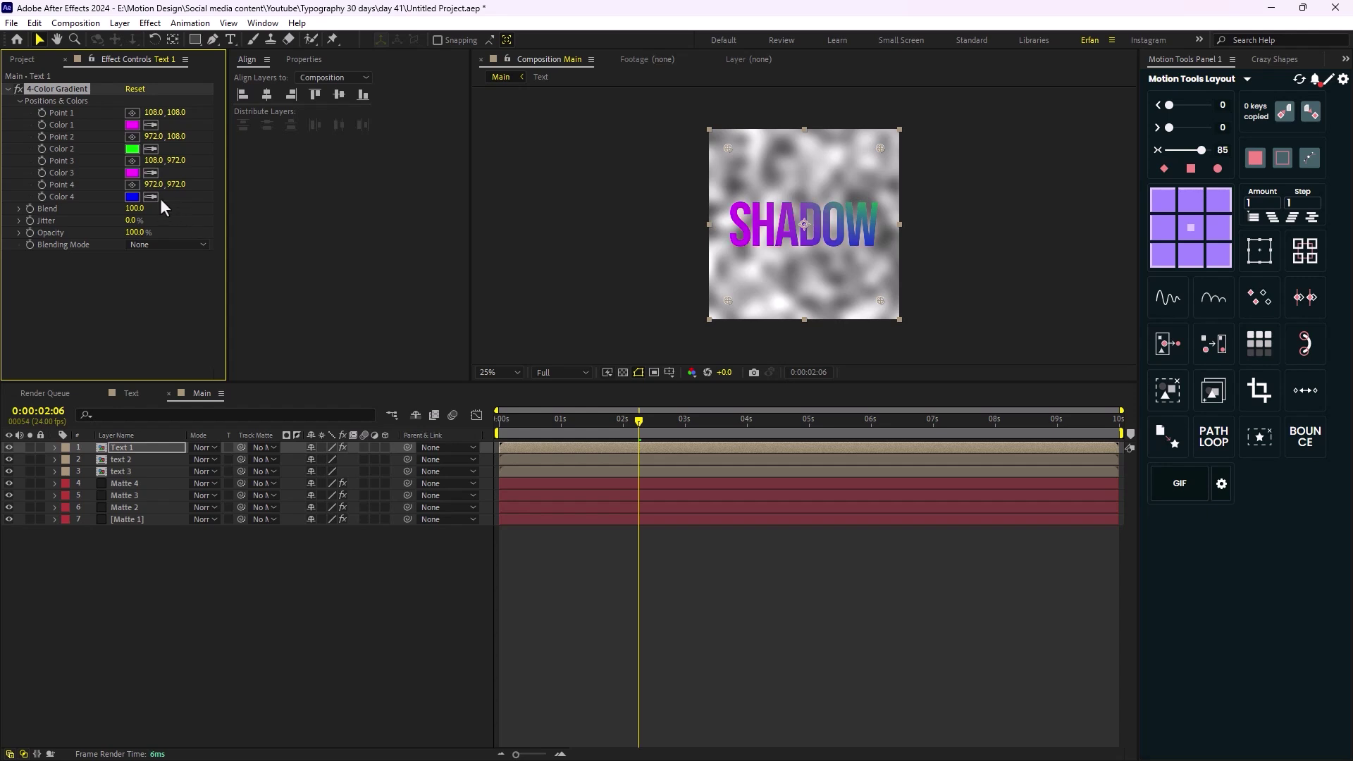
pyautogui.click(138, 174)
pyautogui.click(136, 148)
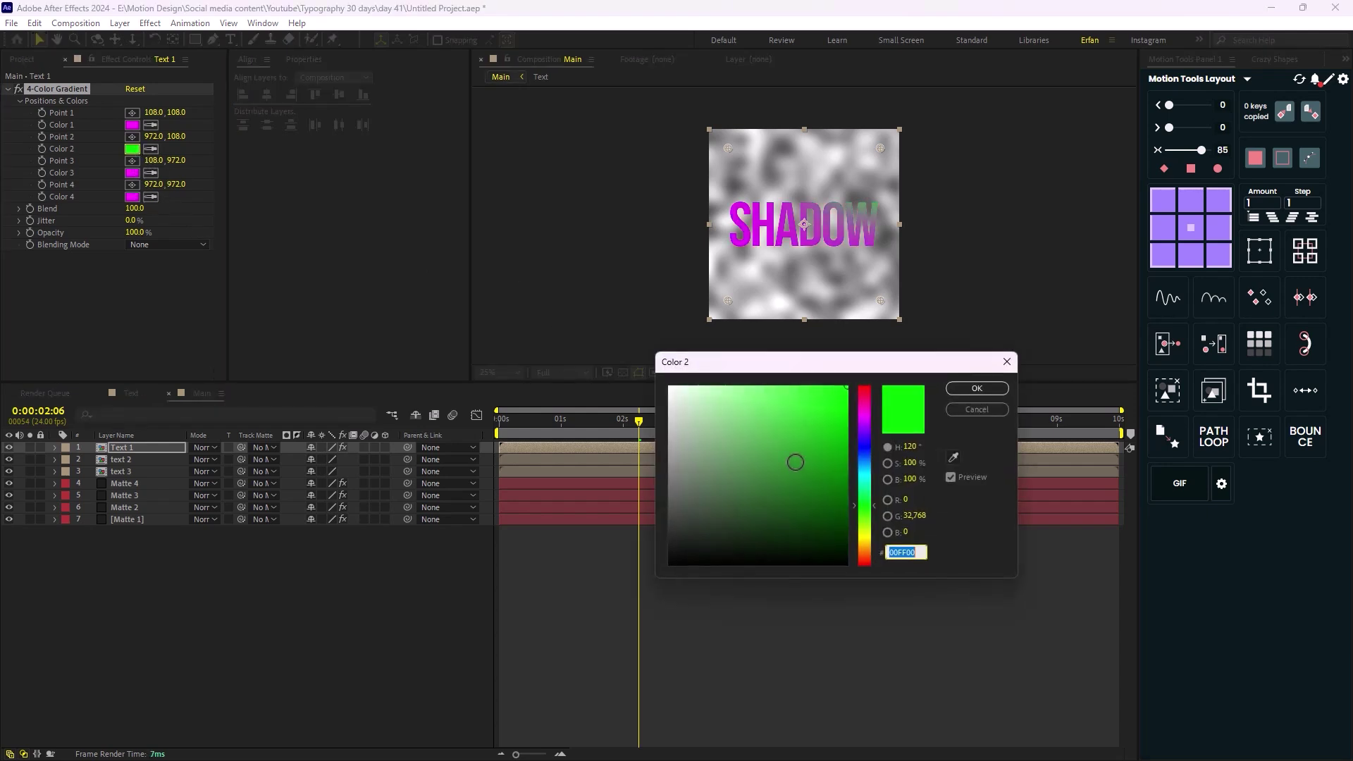
pyautogui.moveTo(866, 541); pyautogui.dragTo(874, 493)
pyautogui.click(976, 389)
pyautogui.click(132, 172)
pyautogui.click(977, 388)
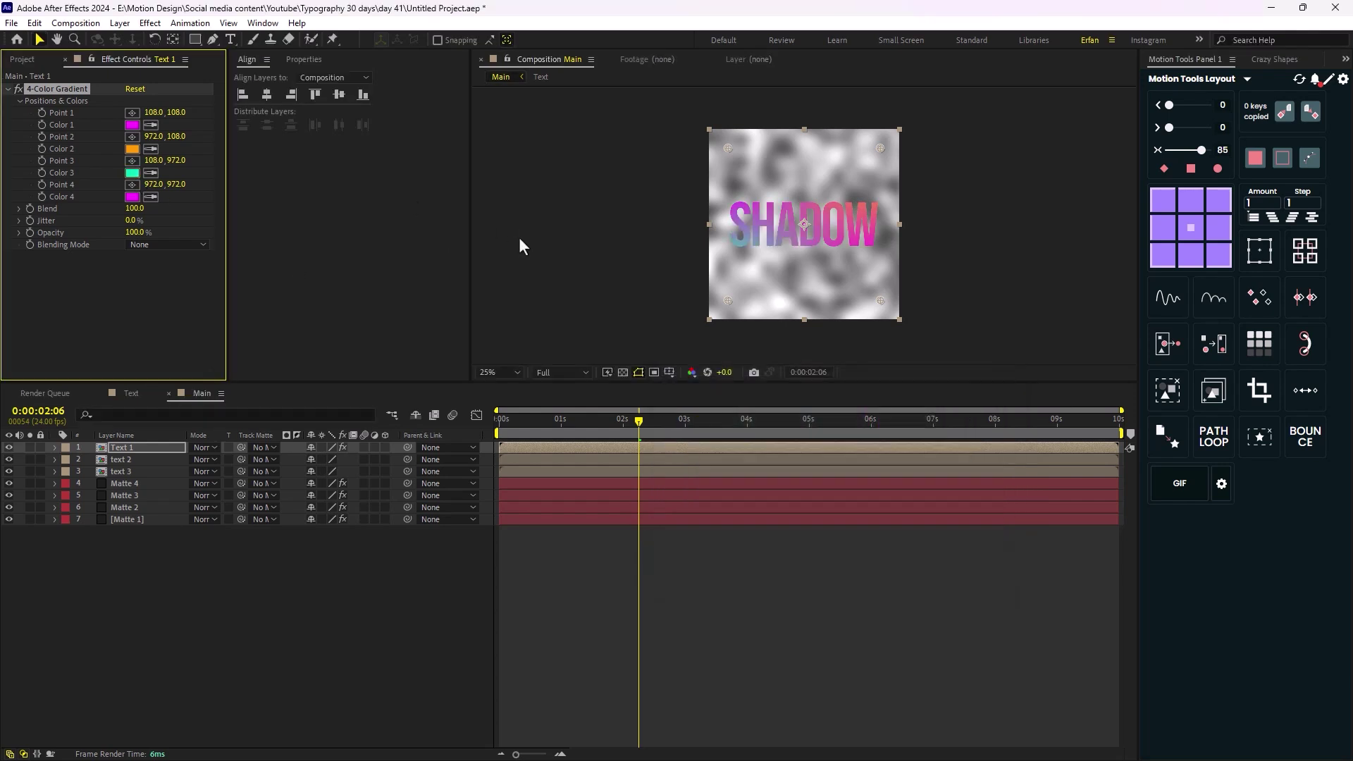
# Reposition the four gradient points around SHADOW, soloing Text 1 to check the blend.
pyautogui.press('.')
pyautogui.press(',')
pyautogui.moveTo(726, 302); pyautogui.dragTo(731, 248)
pyautogui.moveTo(882, 303); pyautogui.dragTo(868, 247)
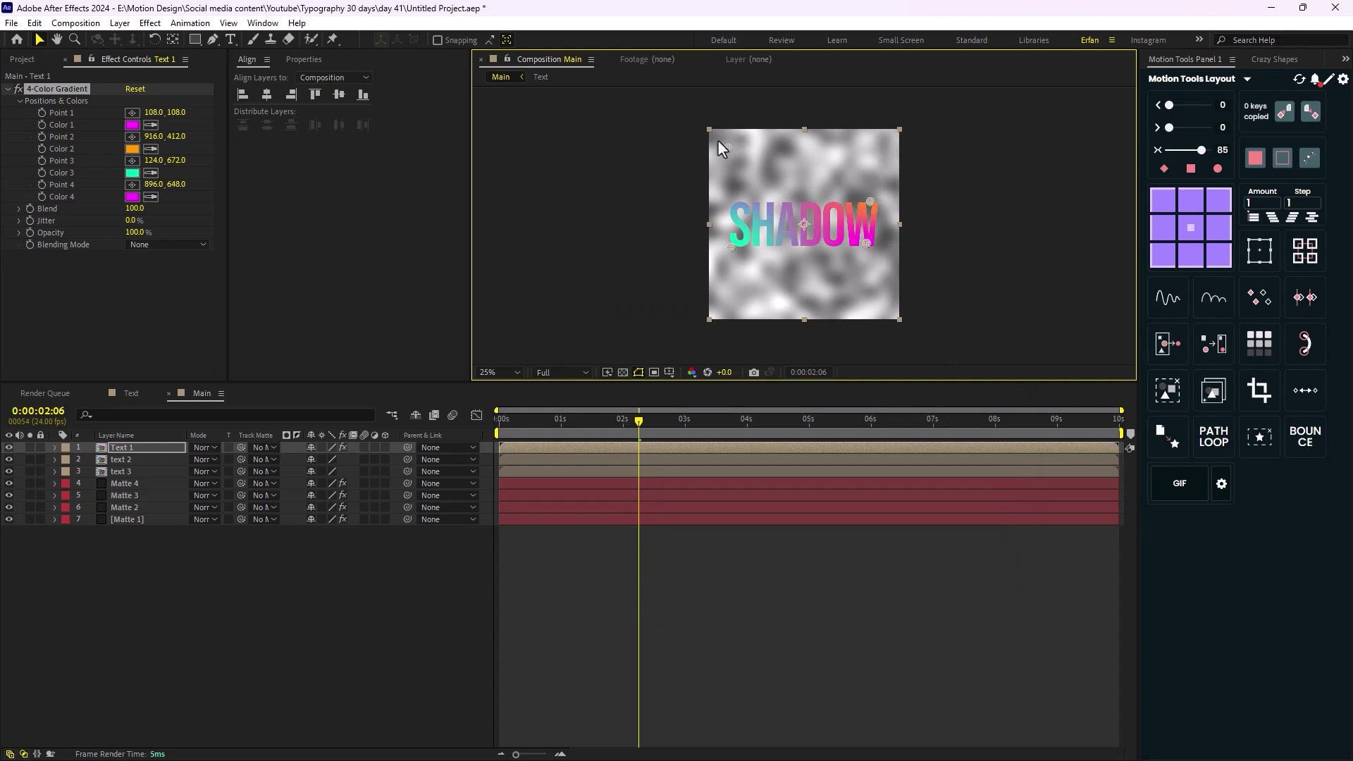
pyautogui.moveTo(728, 148); pyautogui.dragTo(739, 202)
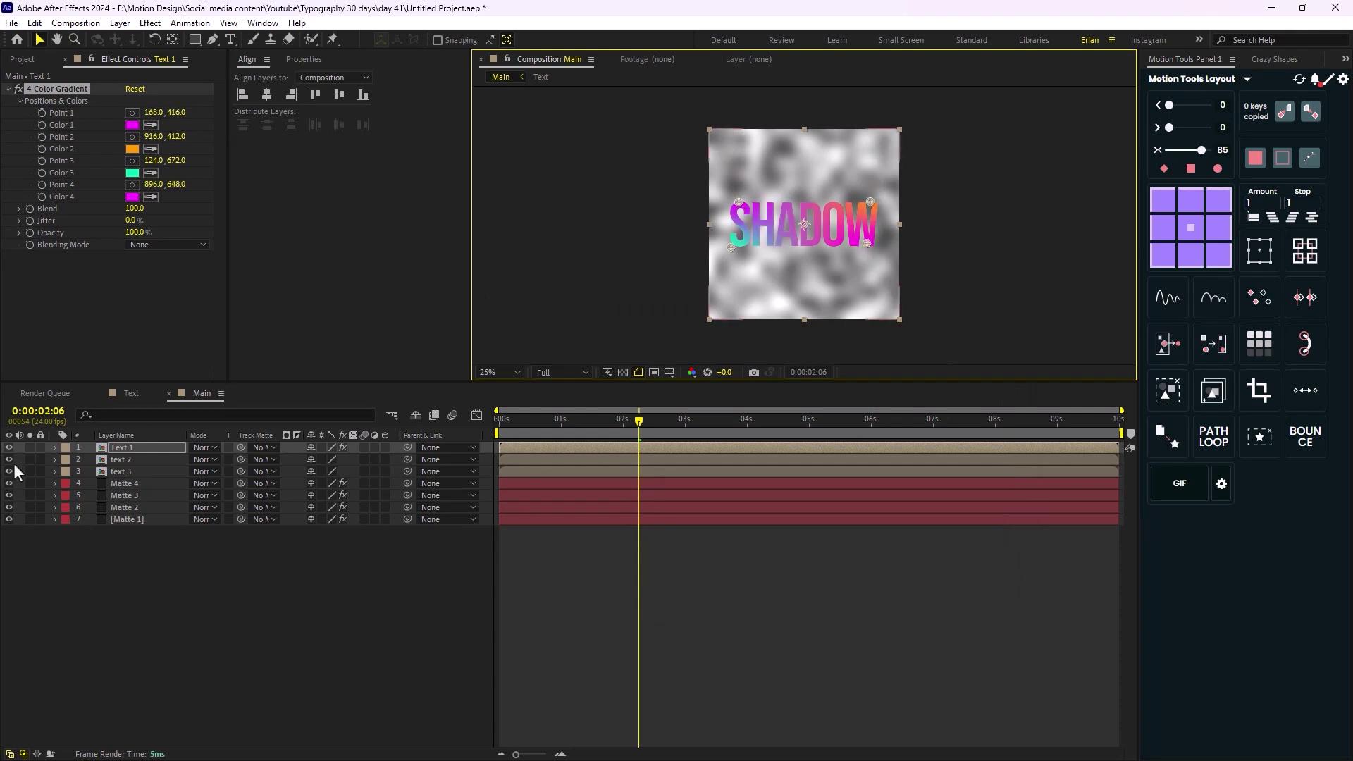
pyautogui.click(30, 448)
pyautogui.press('.')
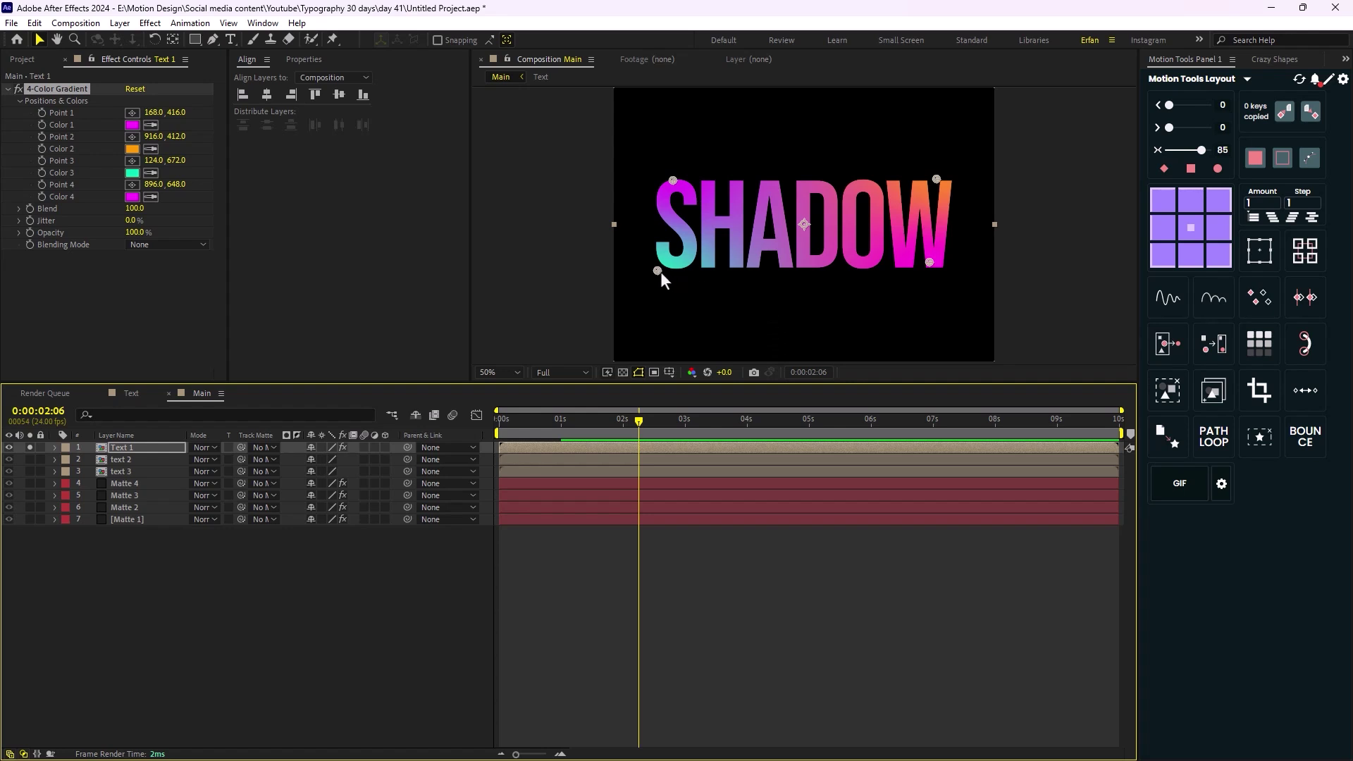
pyautogui.moveTo(661, 272); pyautogui.dragTo(667, 275)
pyautogui.press(',')
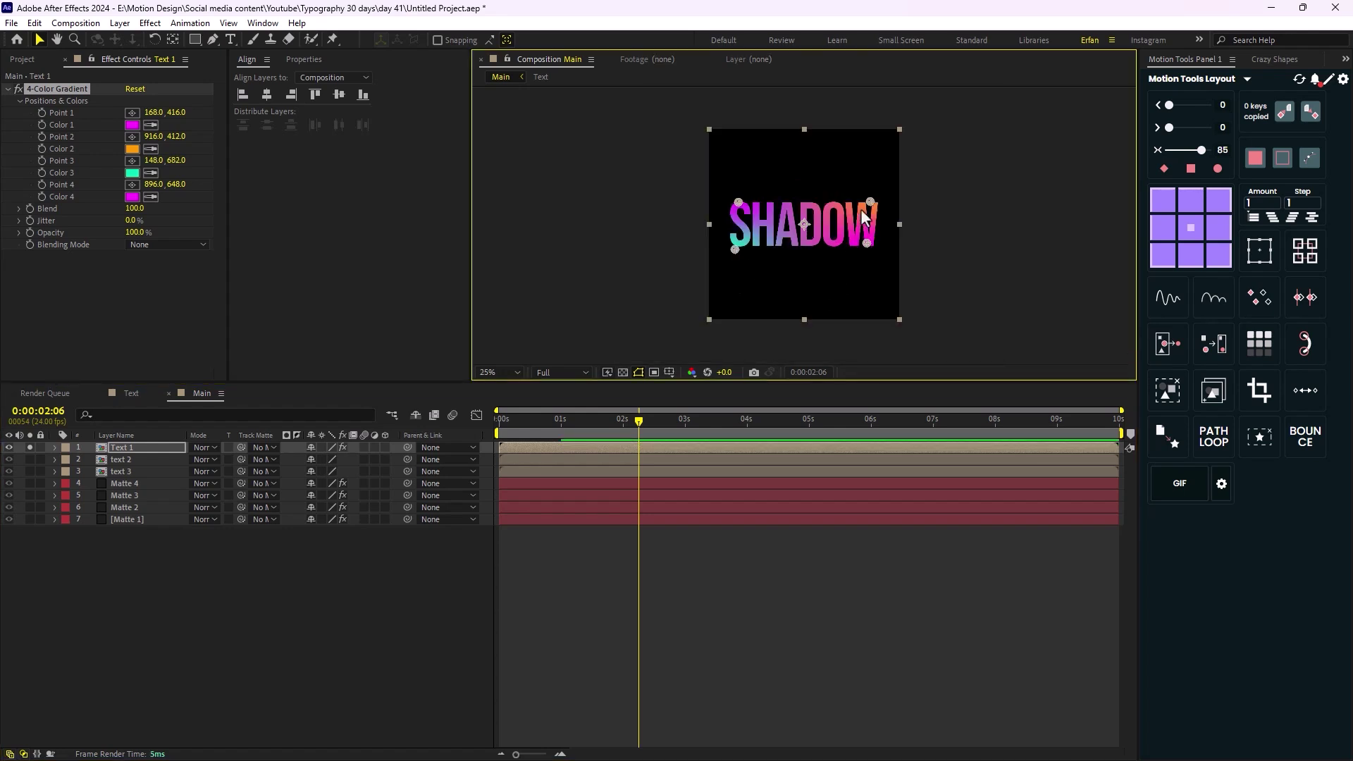
pyautogui.moveTo(864, 212); pyautogui.dragTo(867, 204)
pyautogui.click(294, 612)
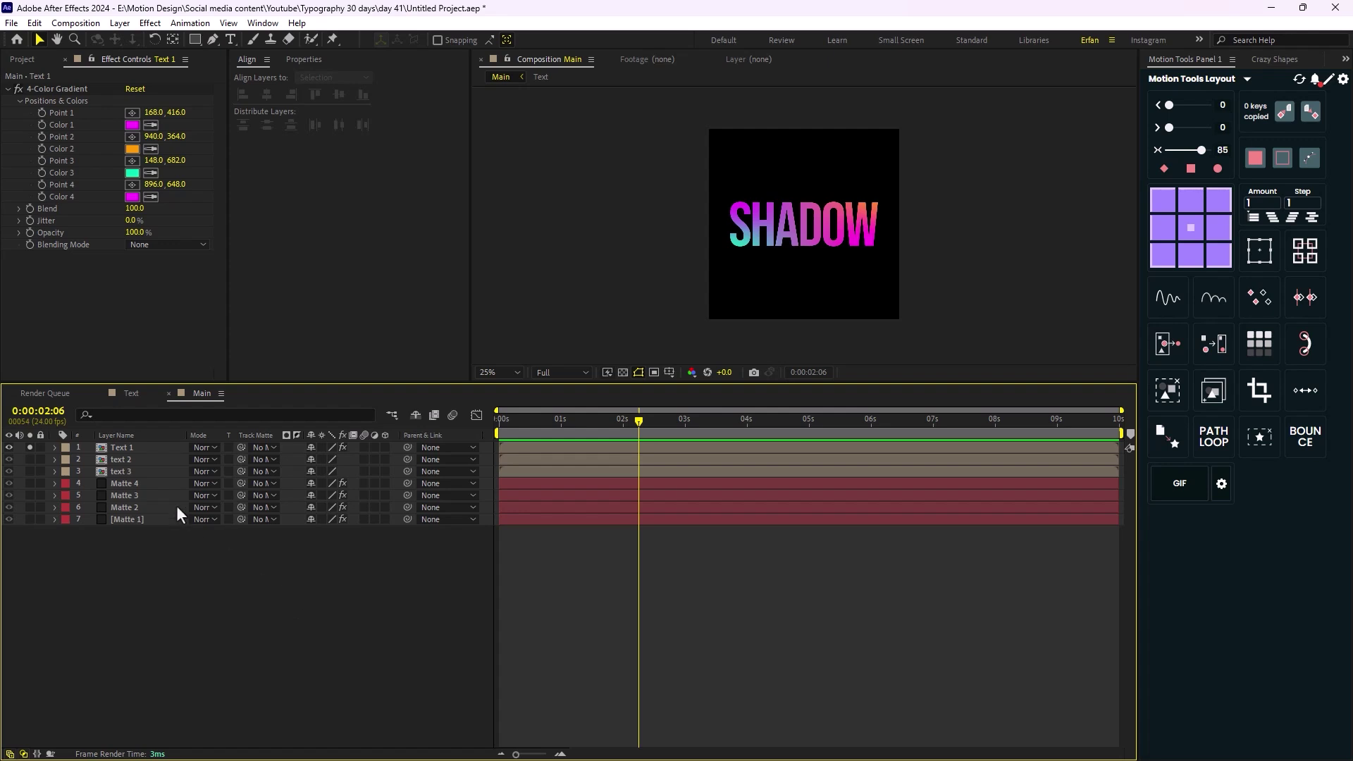
# Apply Set Matte to Text 1 and take the matte from the Matte 4 layer.
pyautogui.click(121, 451)
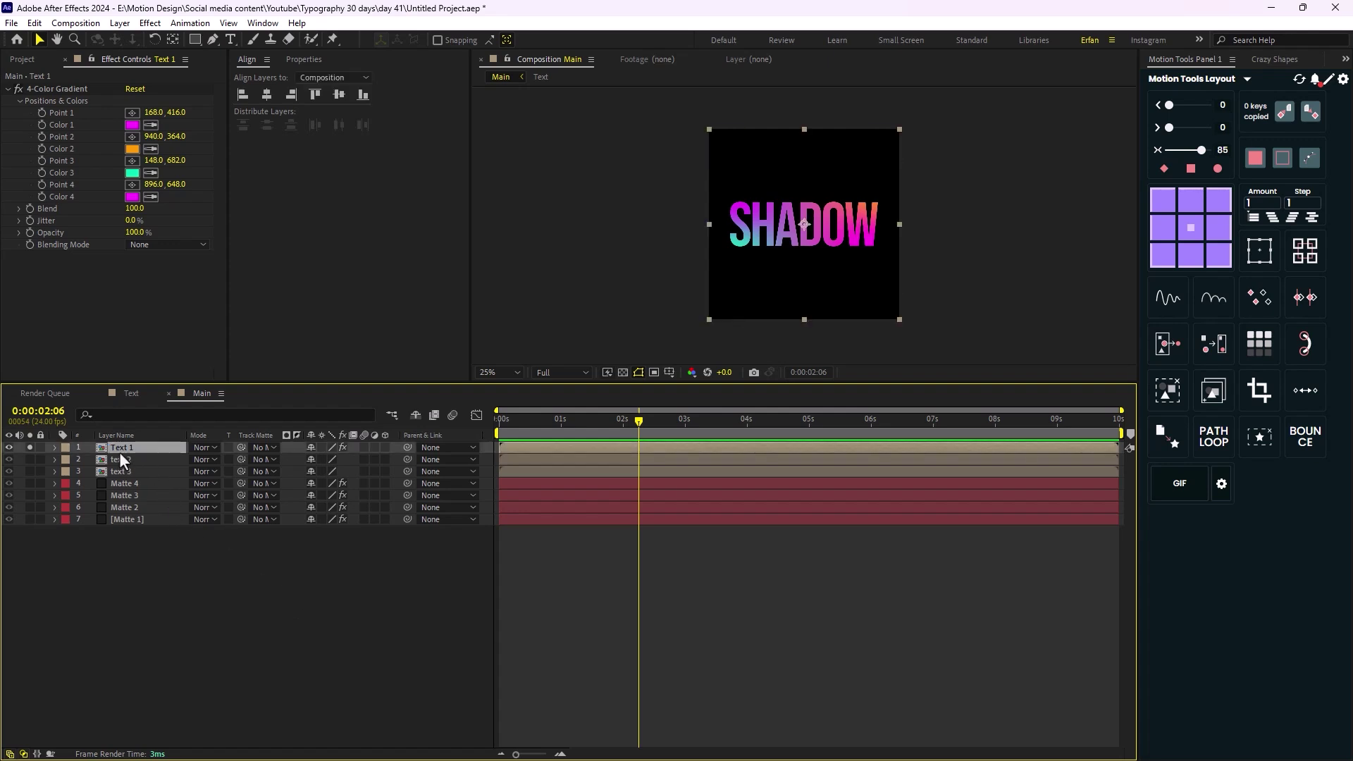
pyautogui.hotkey('ctrl', 'space')
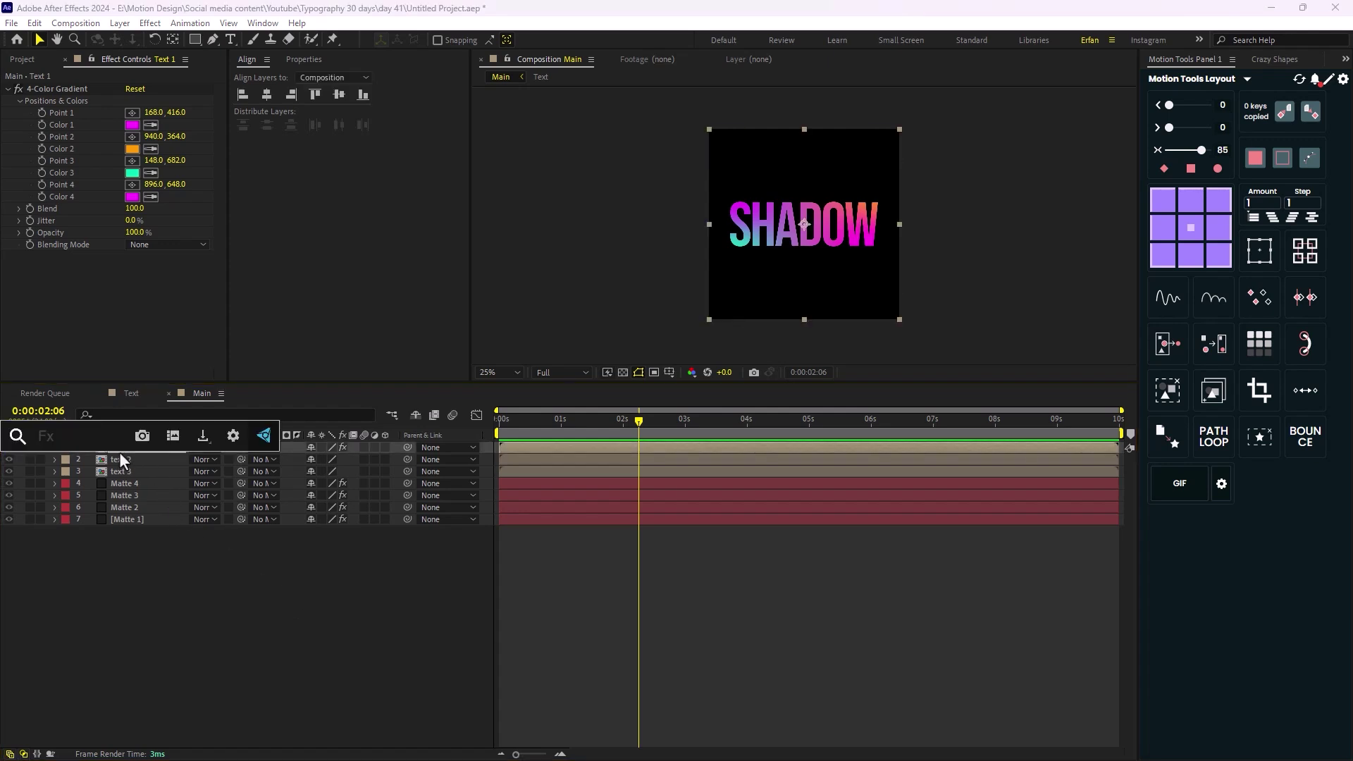
pyautogui.write('set')
pyautogui.click(92, 496)
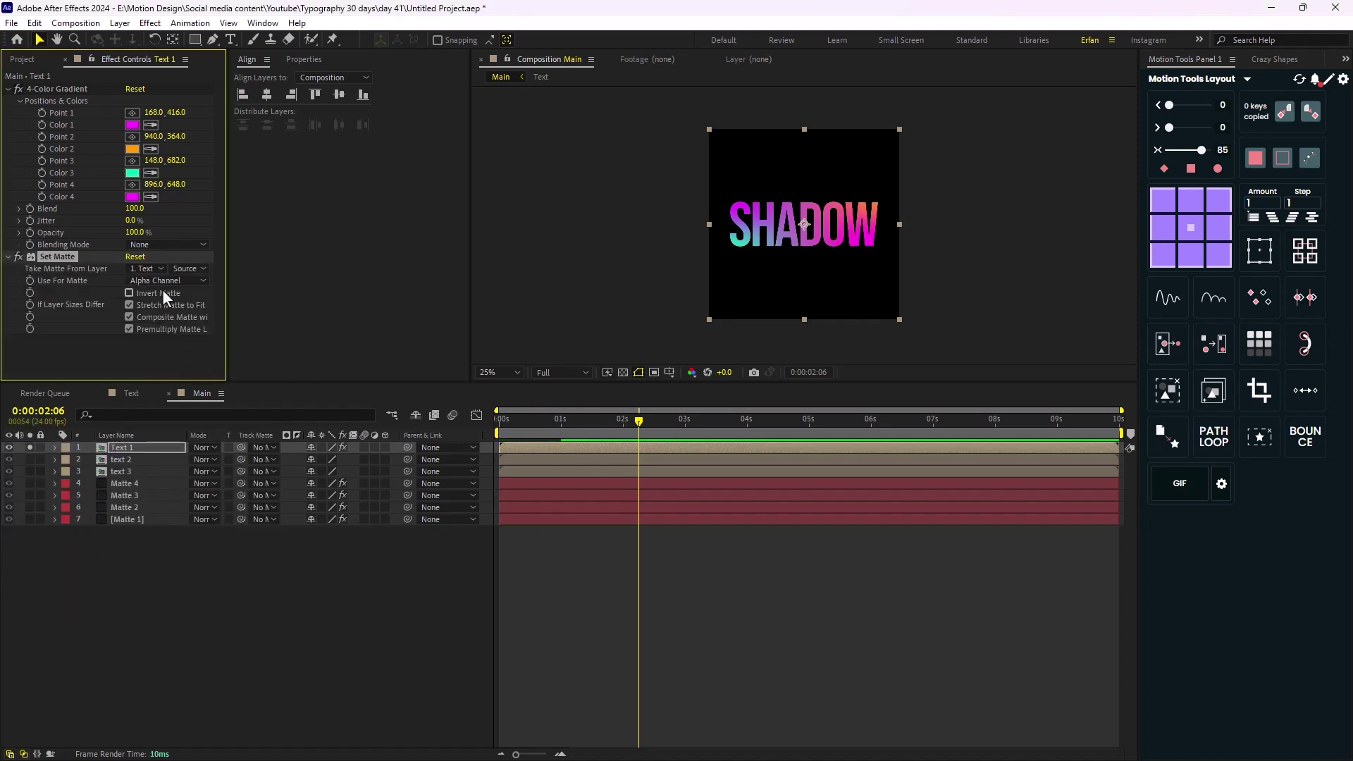
pyautogui.click(149, 269)
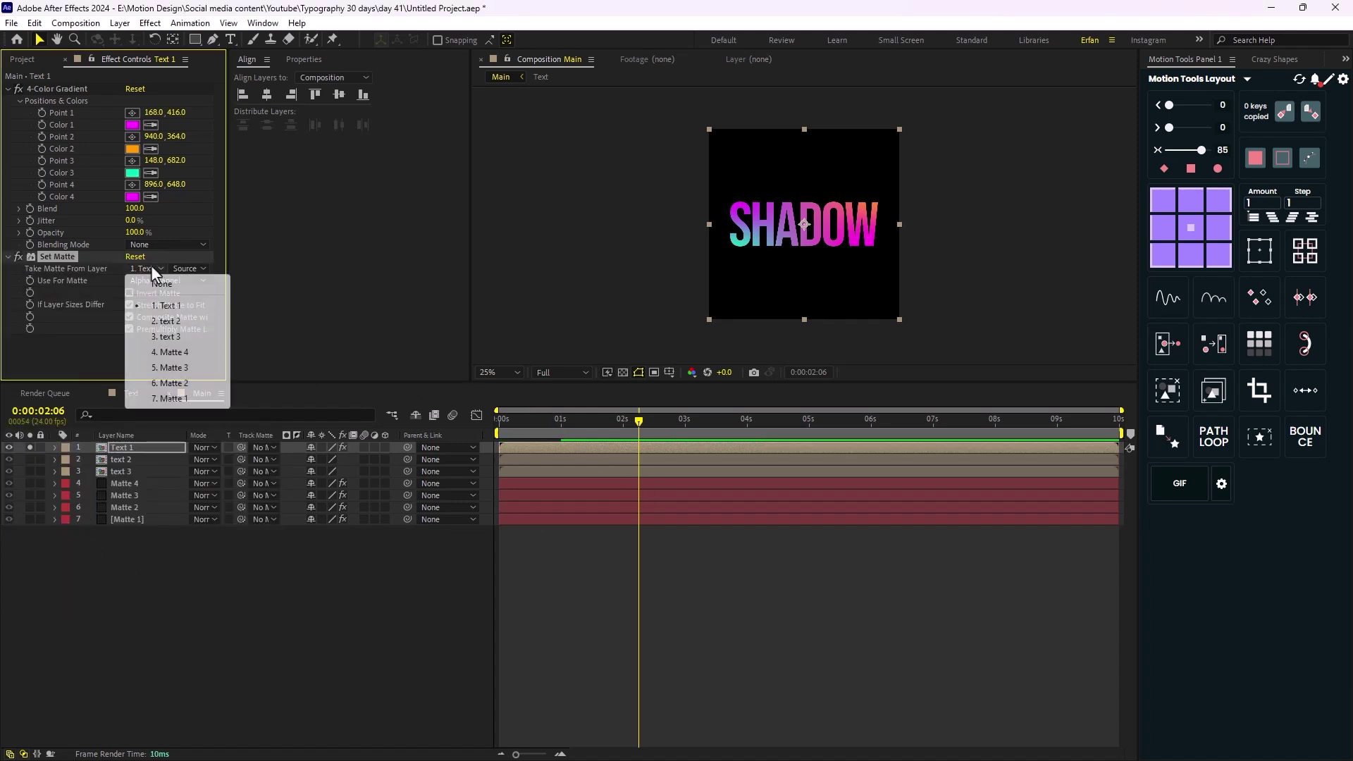
pyautogui.click(172, 352)
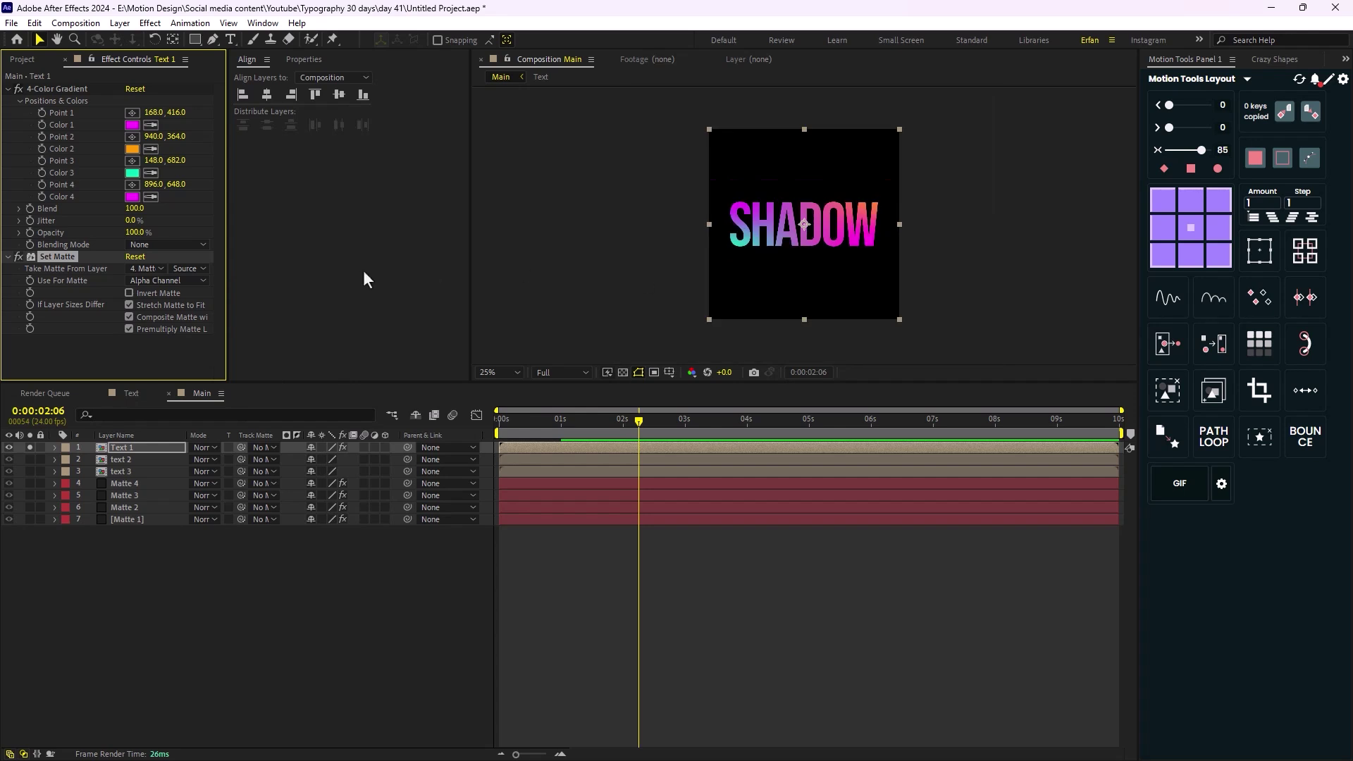
# Use Matte 4's Effects & Masks with Luminance as the matte, then scrub to preview.
pyautogui.click(182, 268)
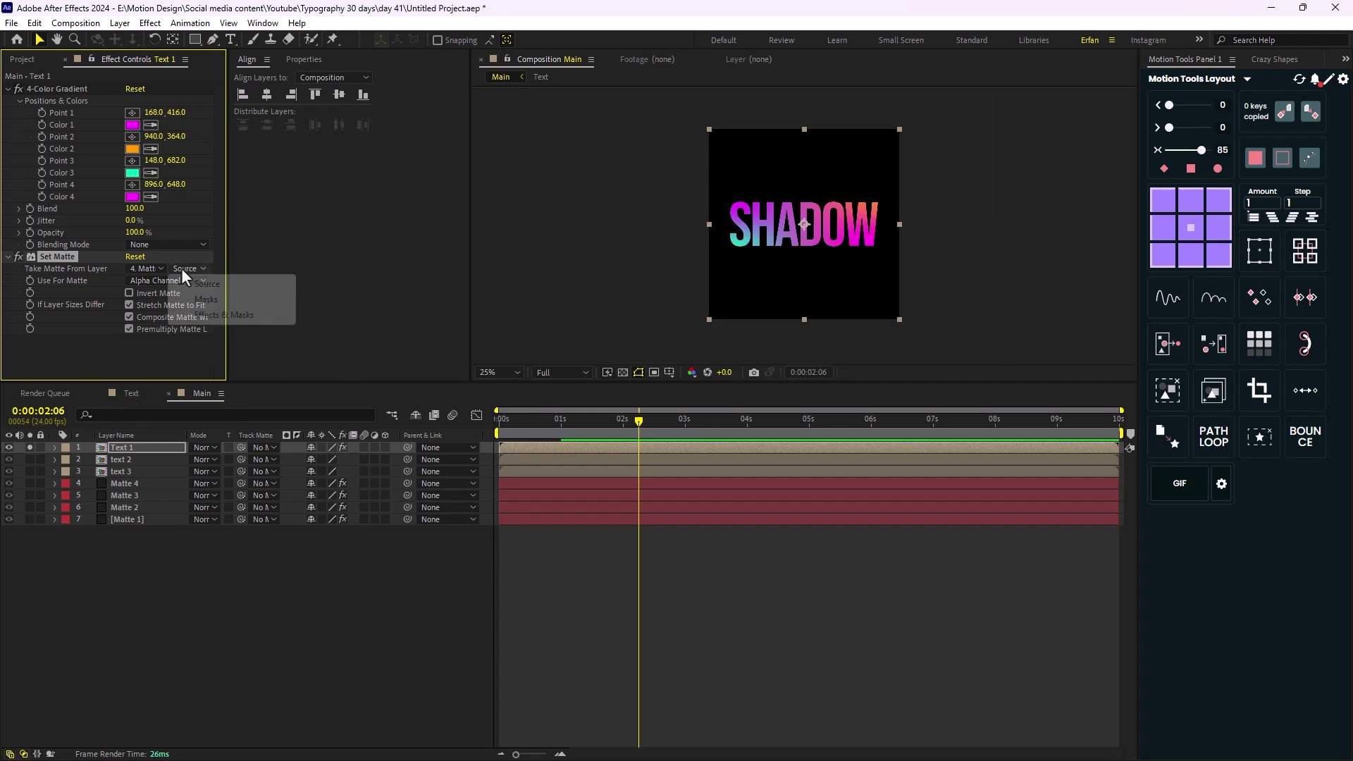
pyautogui.click(216, 315)
pyautogui.scroll(2, 775, 264)
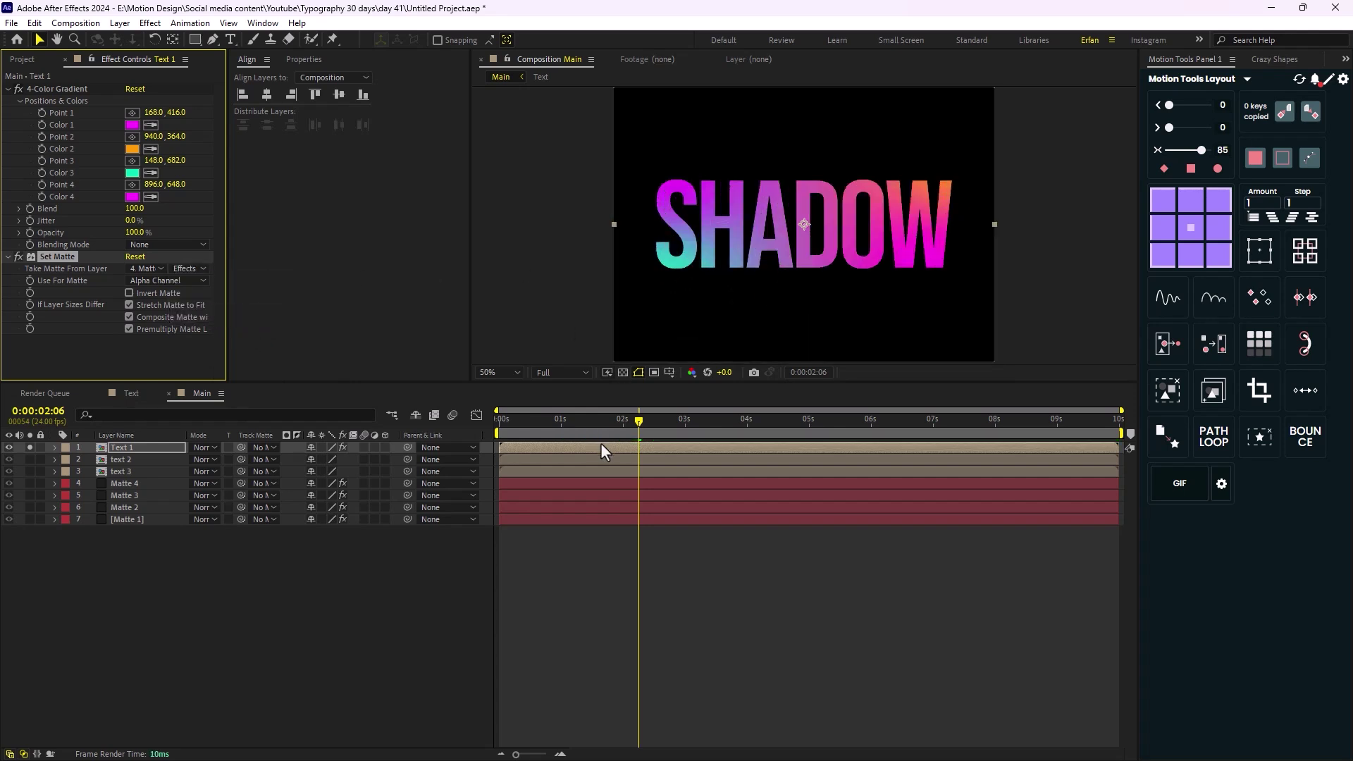
pyautogui.click(614, 421)
pyautogui.click(634, 421)
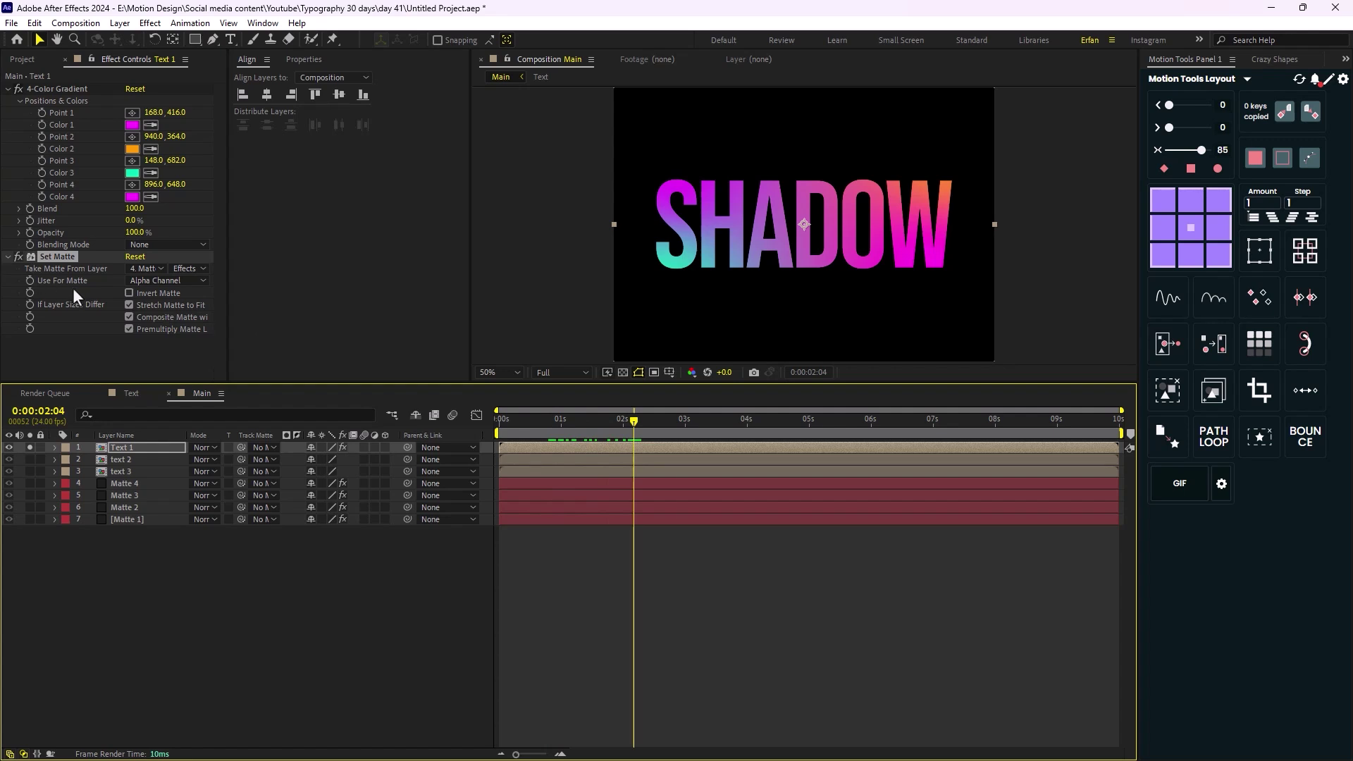
pyautogui.click(183, 280)
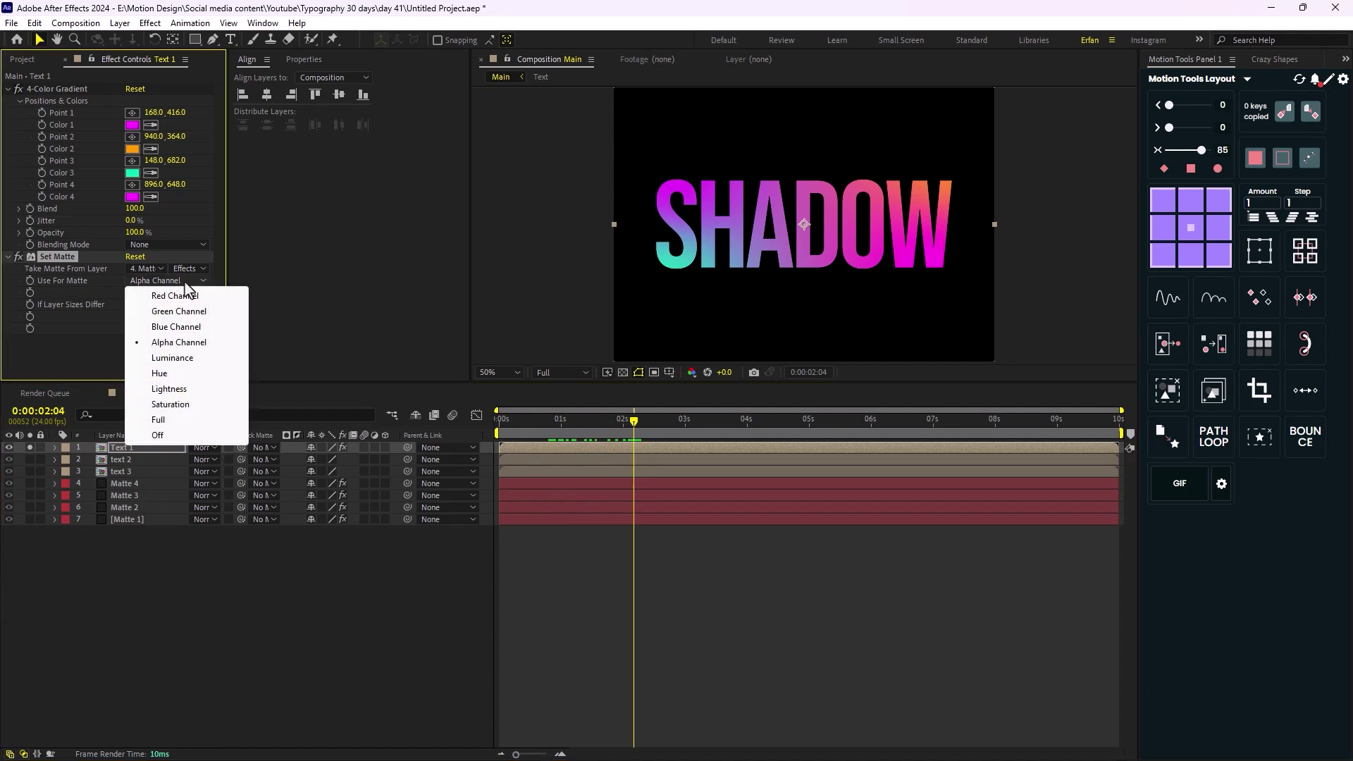
pyautogui.click(185, 358)
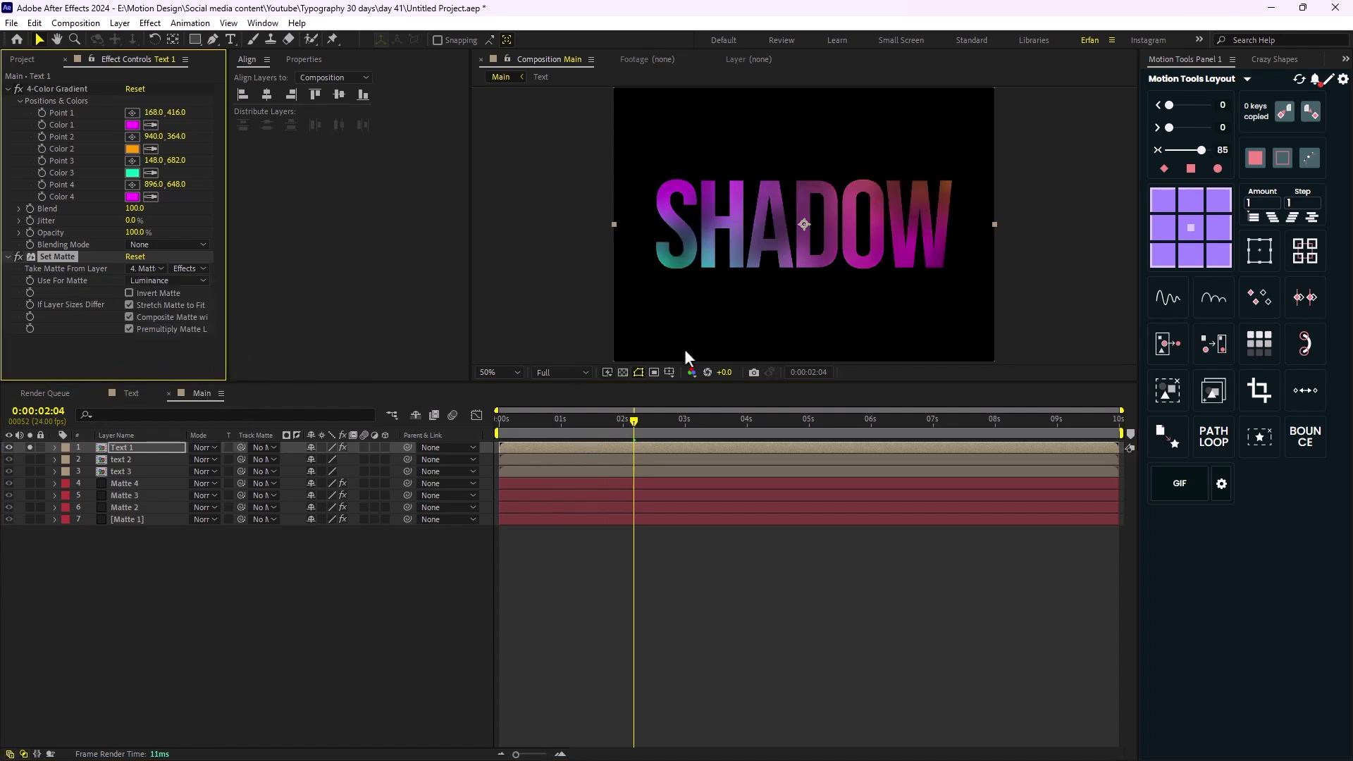
pyautogui.moveTo(637, 424); pyautogui.dragTo(674, 432)
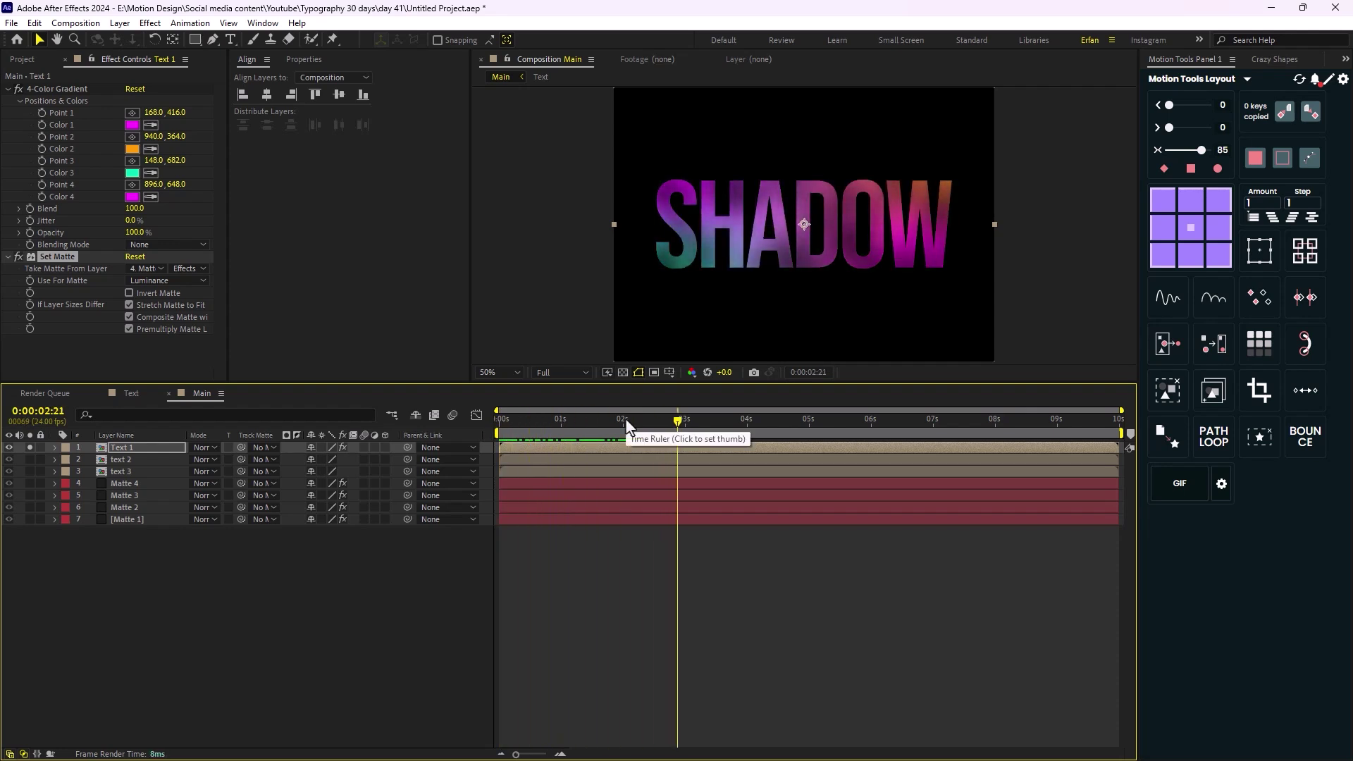
# Apply Fast Box Blur to the text with a Blur Radius of 15.
pyautogui.hotkey('ctrl', 'space')
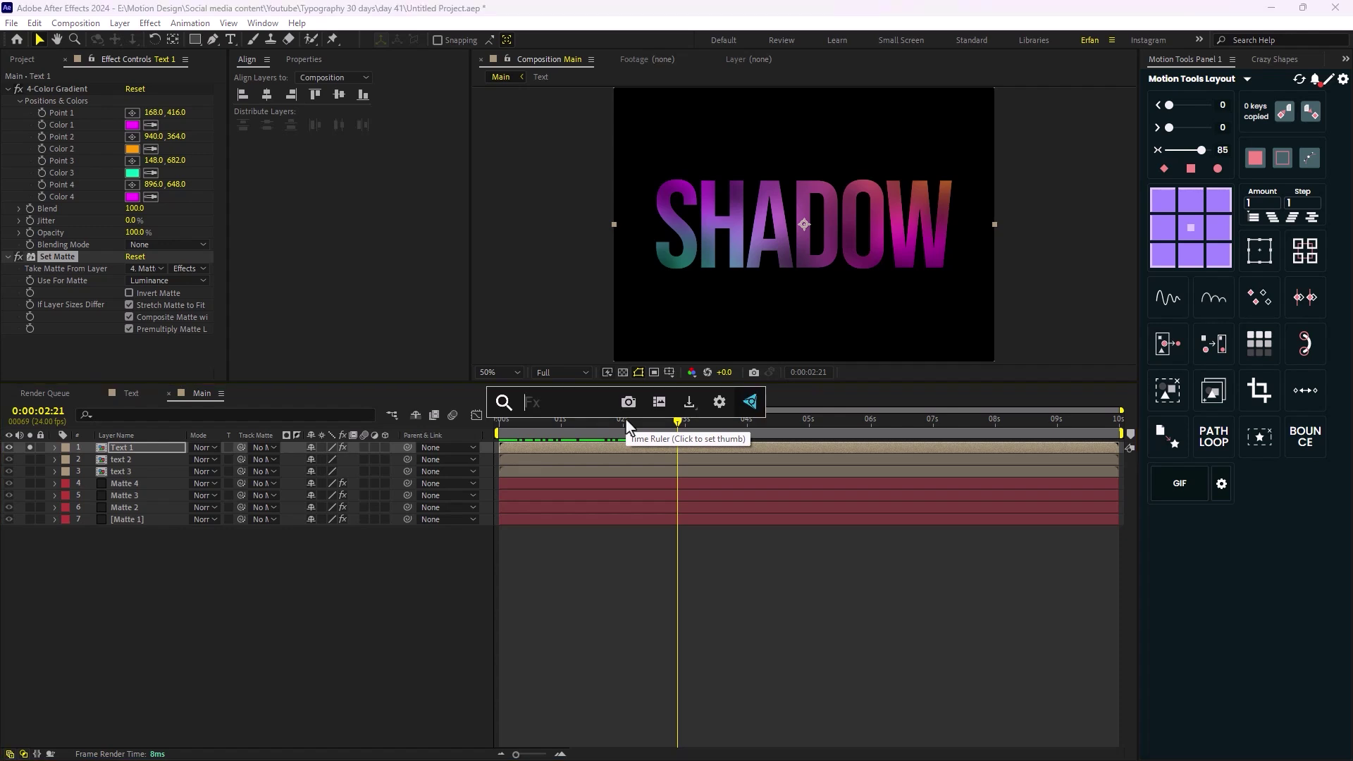
pyautogui.write('fas')
pyautogui.press('Return')
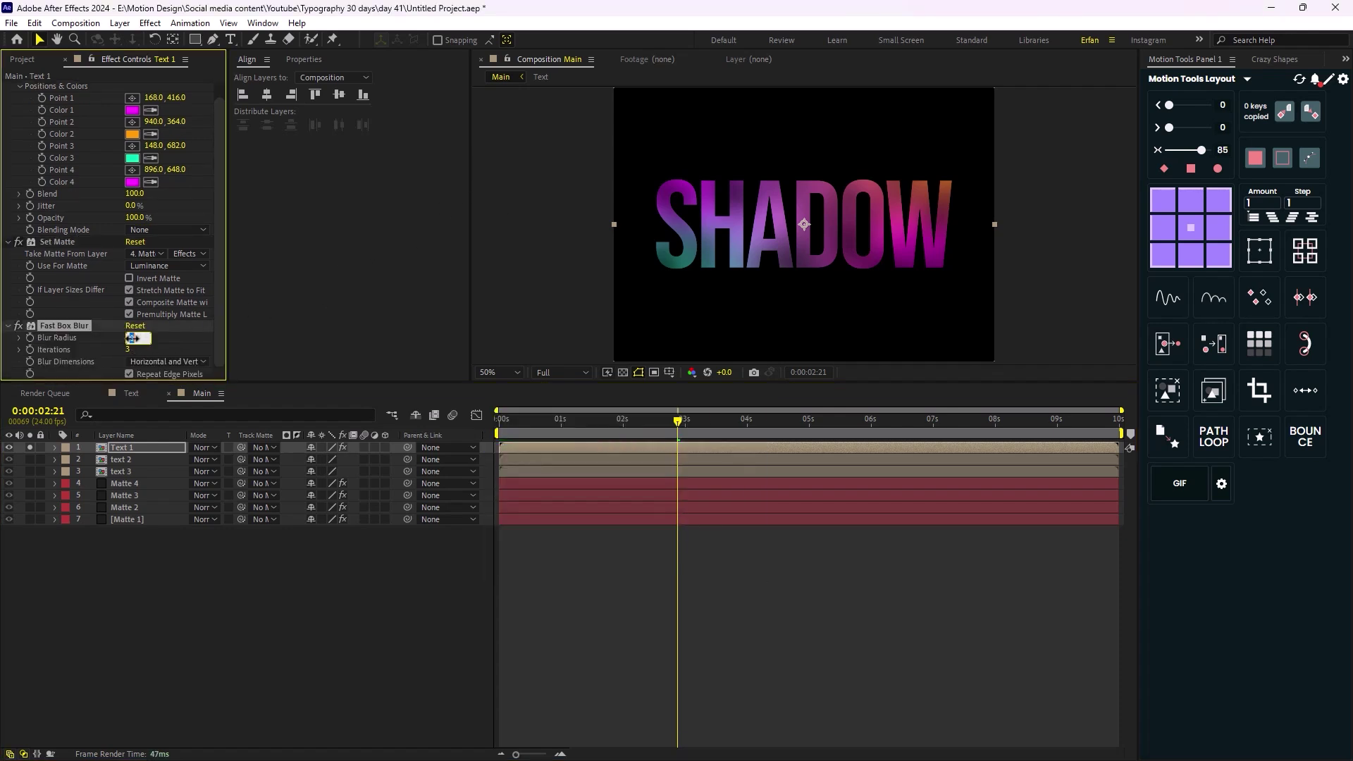
pyautogui.write('15')
pyautogui.press('Return')
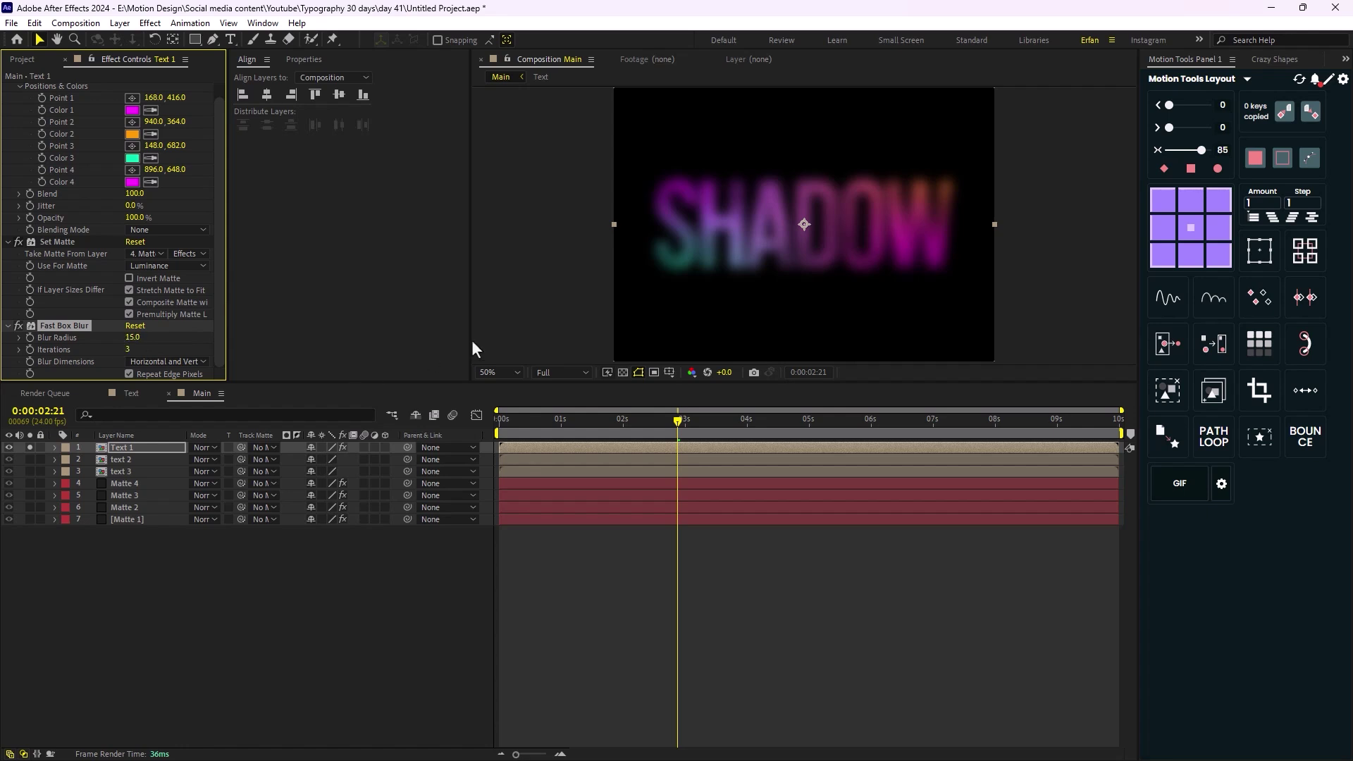
# Add Directional Blur, lengthen it to 360 and adjust the streak angle.
pyautogui.hotkey('ctrl', 'space')
pyautogui.write('dir')
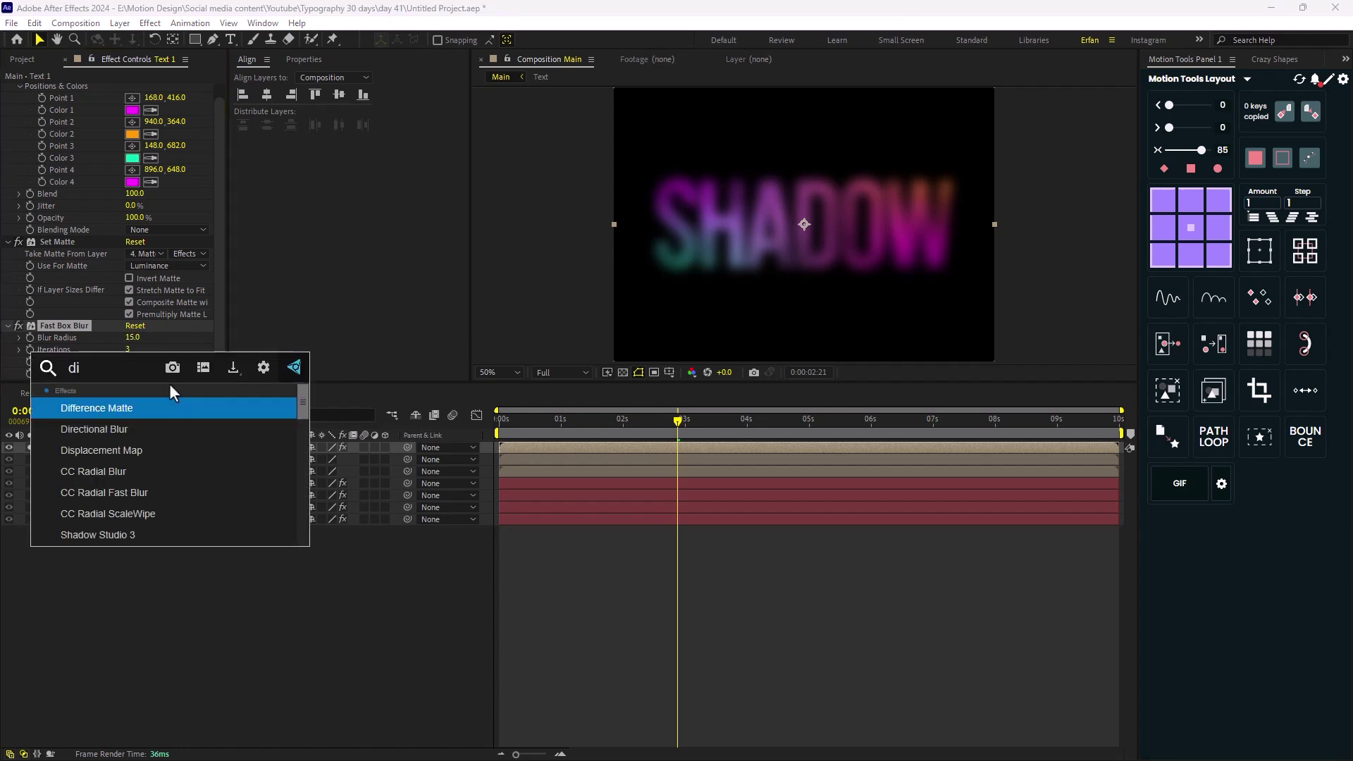
pyautogui.press('Return')
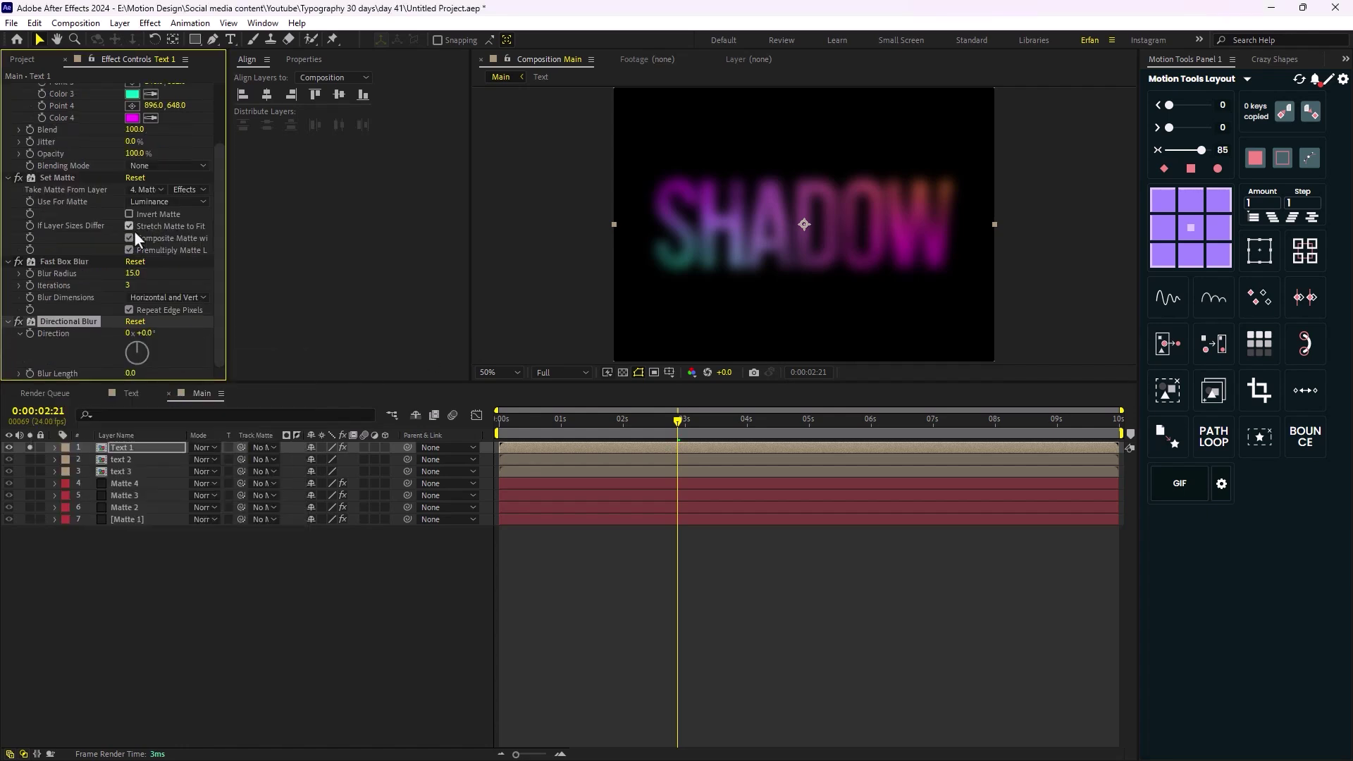
pyautogui.moveTo(134, 380); pyautogui.dragTo(217, 349)
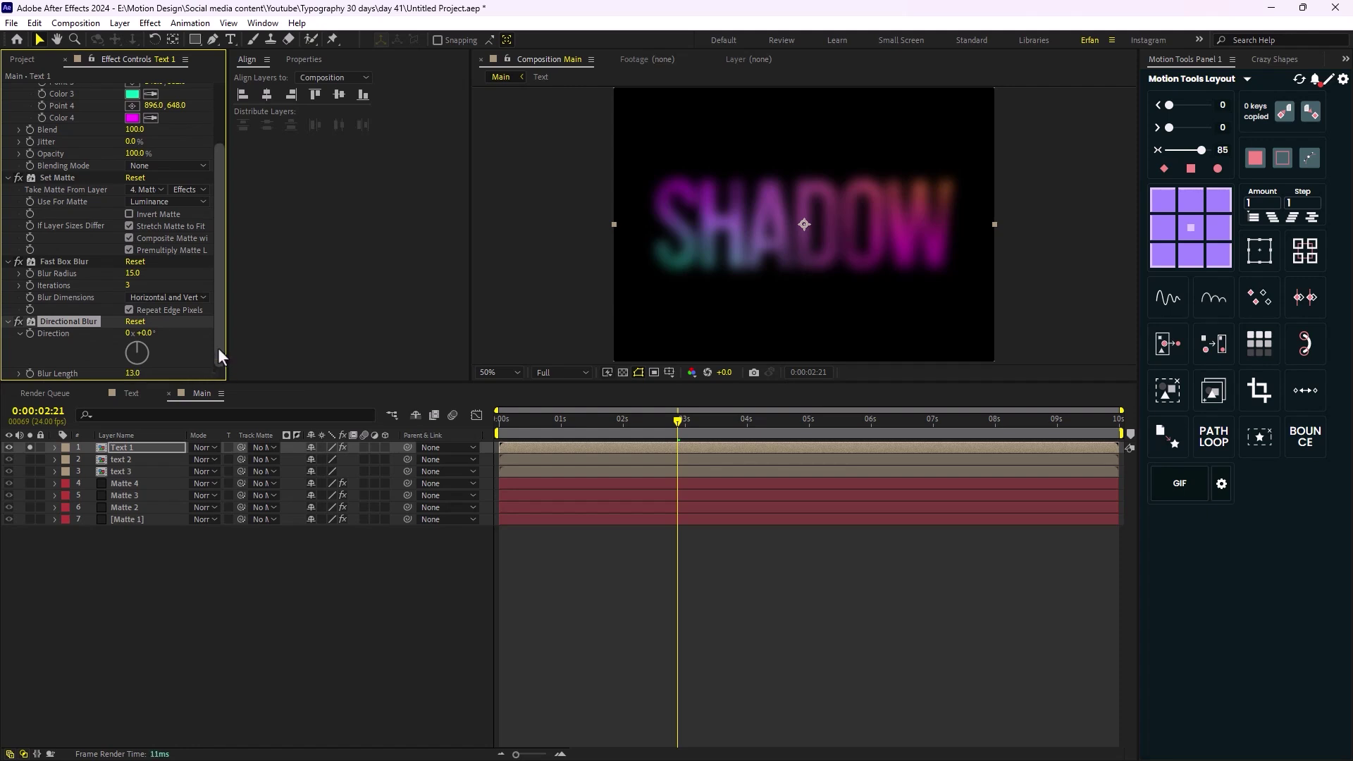
pyautogui.moveTo(136, 381); pyautogui.dragTo(1173, 463)
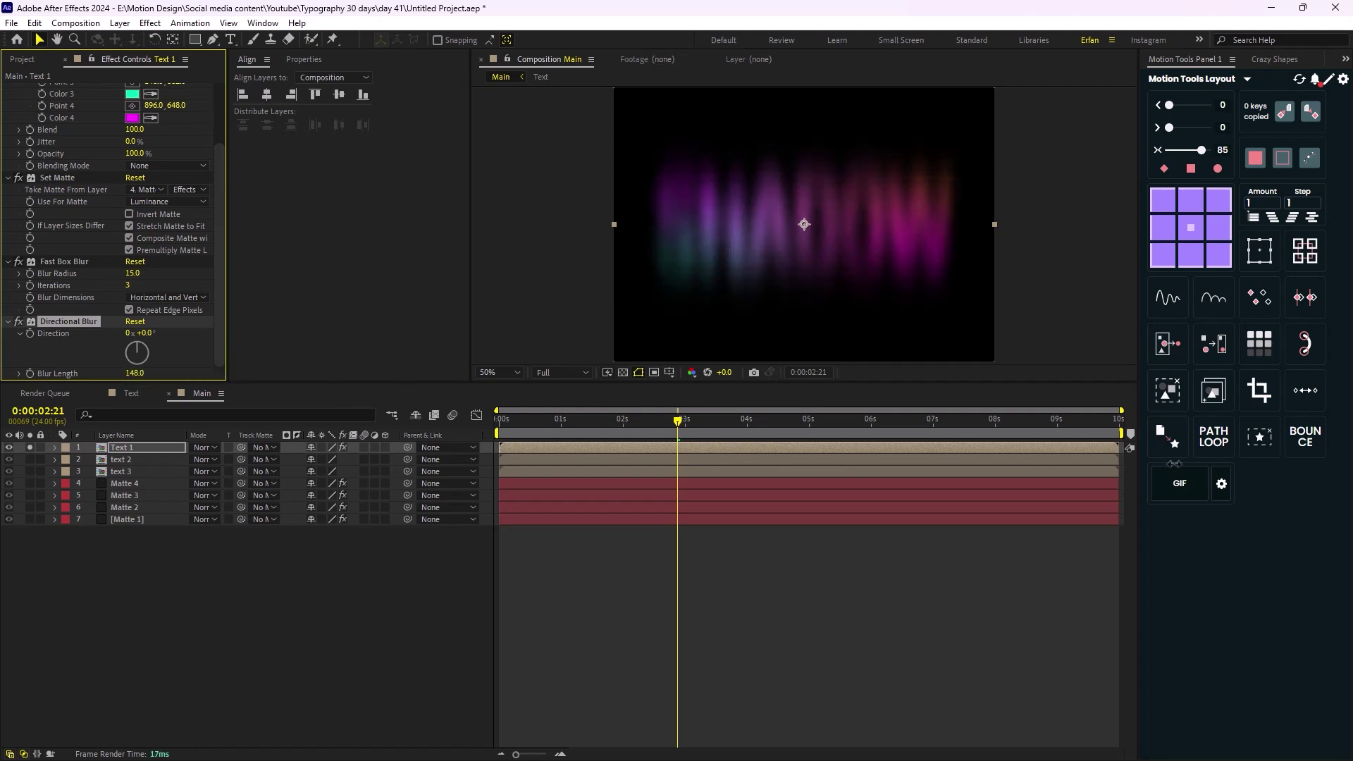
pyautogui.click(135, 373)
pyautogui.write('300')
pyautogui.press('Return')
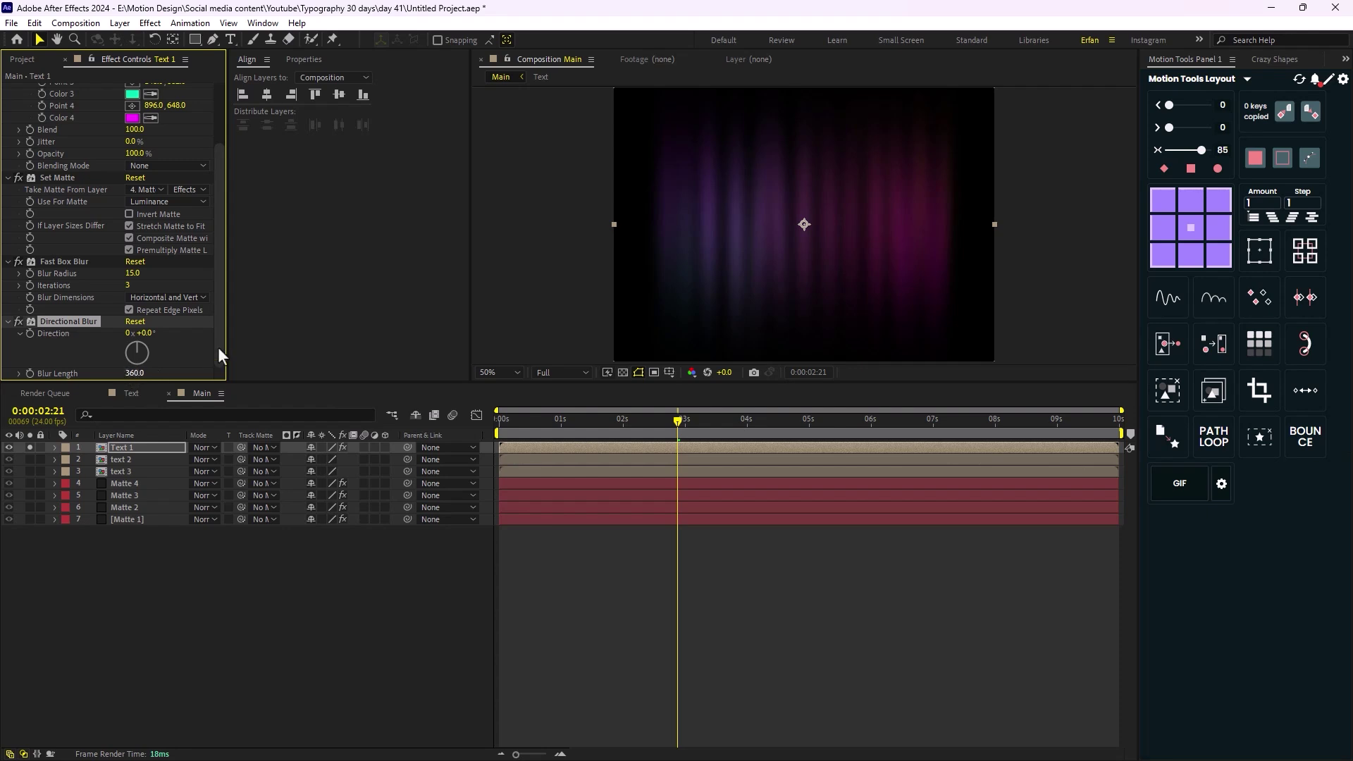
pyautogui.press(',')
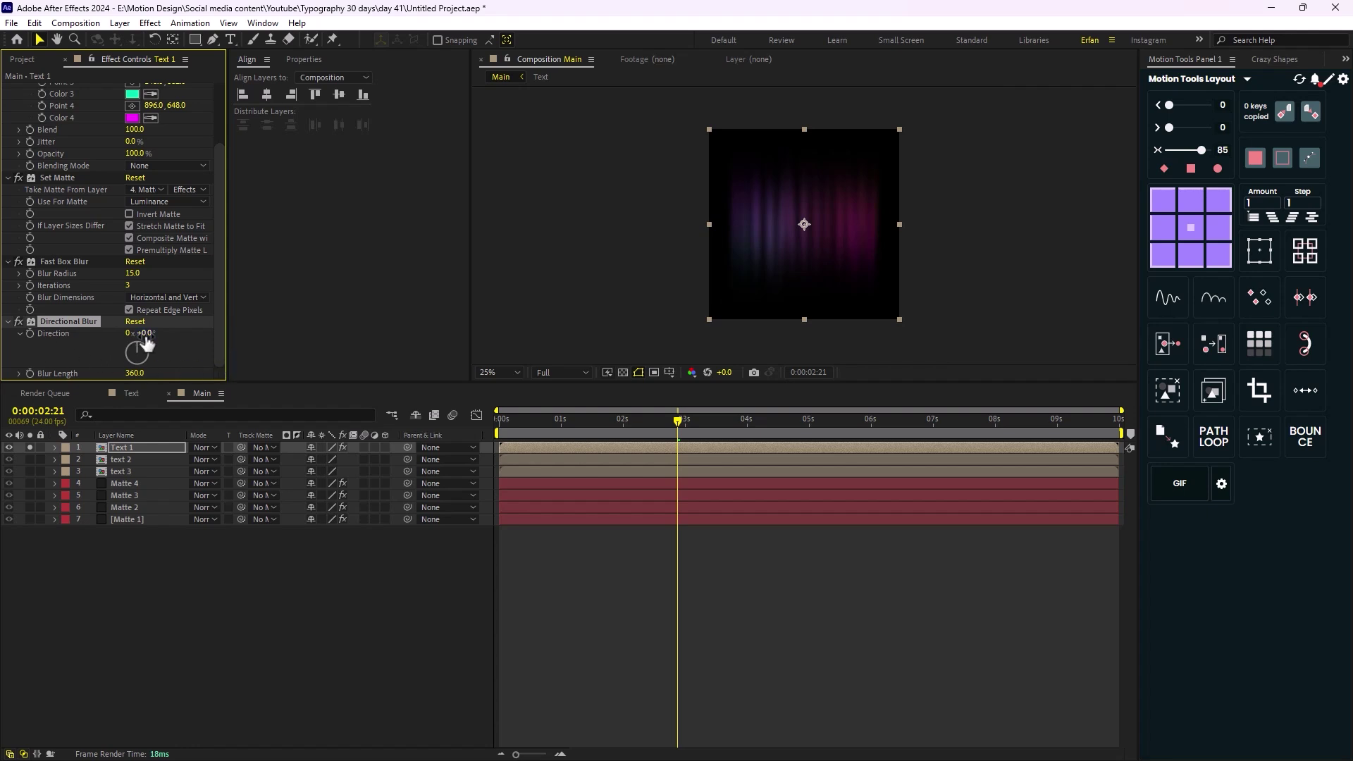
pyautogui.moveTo(134, 349)
pyautogui.mouseDown()
pyautogui.moveTo(198, 346)
pyautogui.moveTo(160, 346)
pyautogui.mouseUp()
# Give the Directional Blur's Direction a wiggle(0.5,2) expression and preview from the start.
pyautogui.keyDown('alt'); pyautogui.click(31, 333); pyautogui.keyUp('alt')
pyautogui.write('wigg')
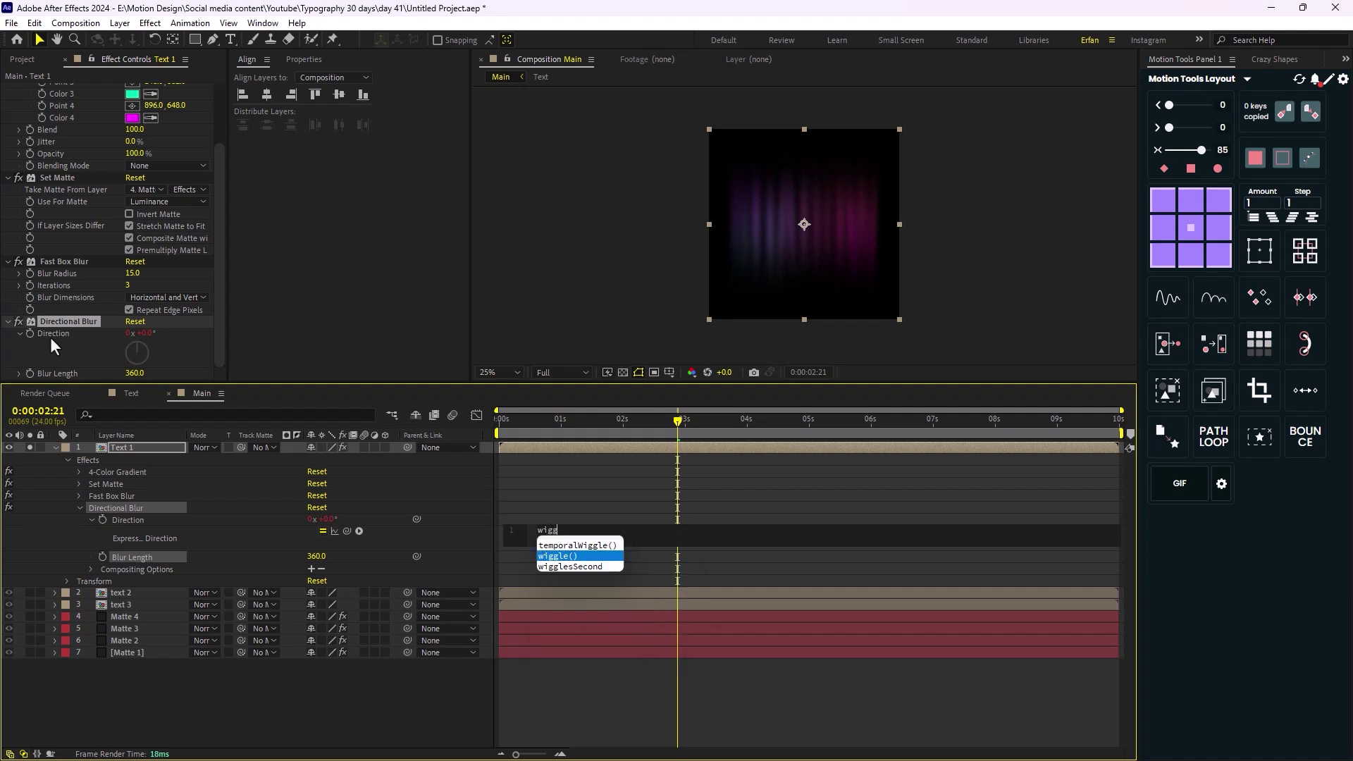
pyautogui.write('le(0.5')
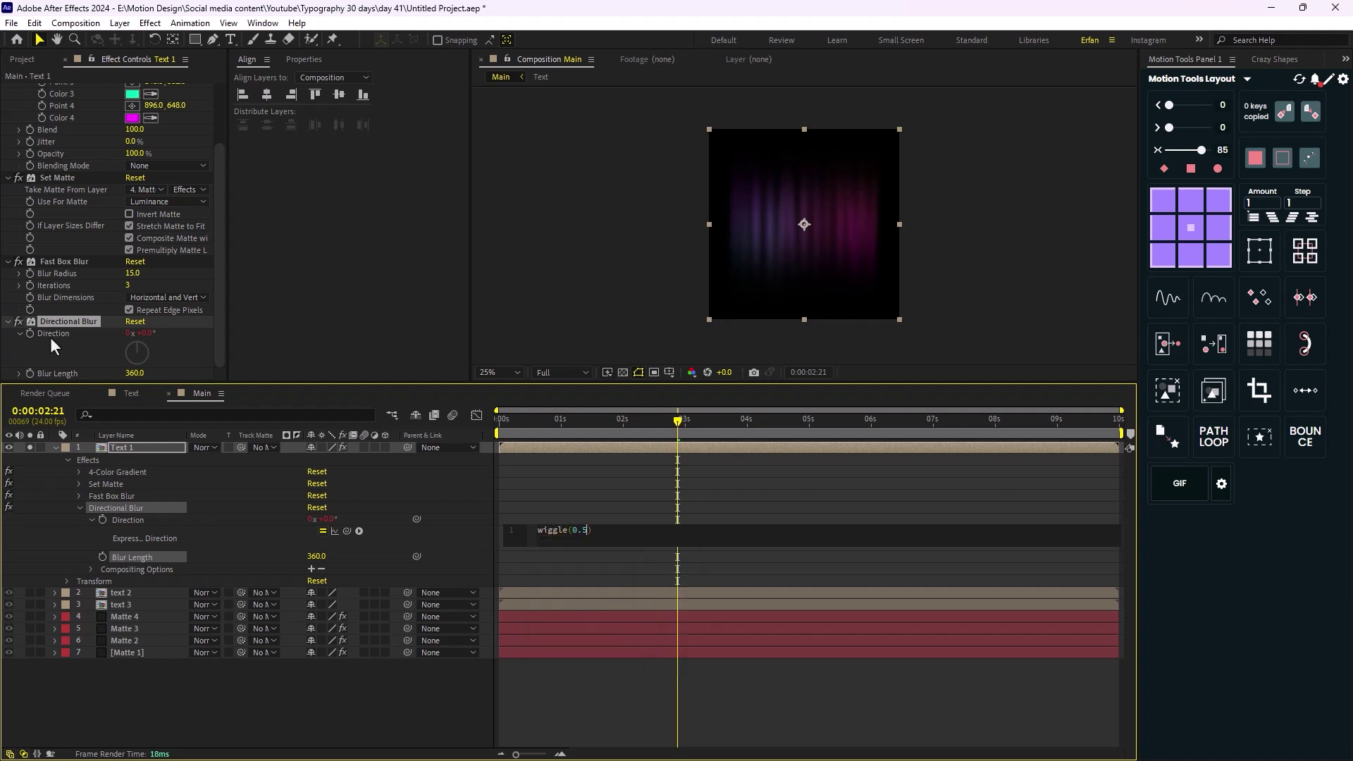
pyautogui.write(',2')
pyautogui.click(49, 336)
pyautogui.moveTo(676, 459); pyautogui.dragTo(488, 437)
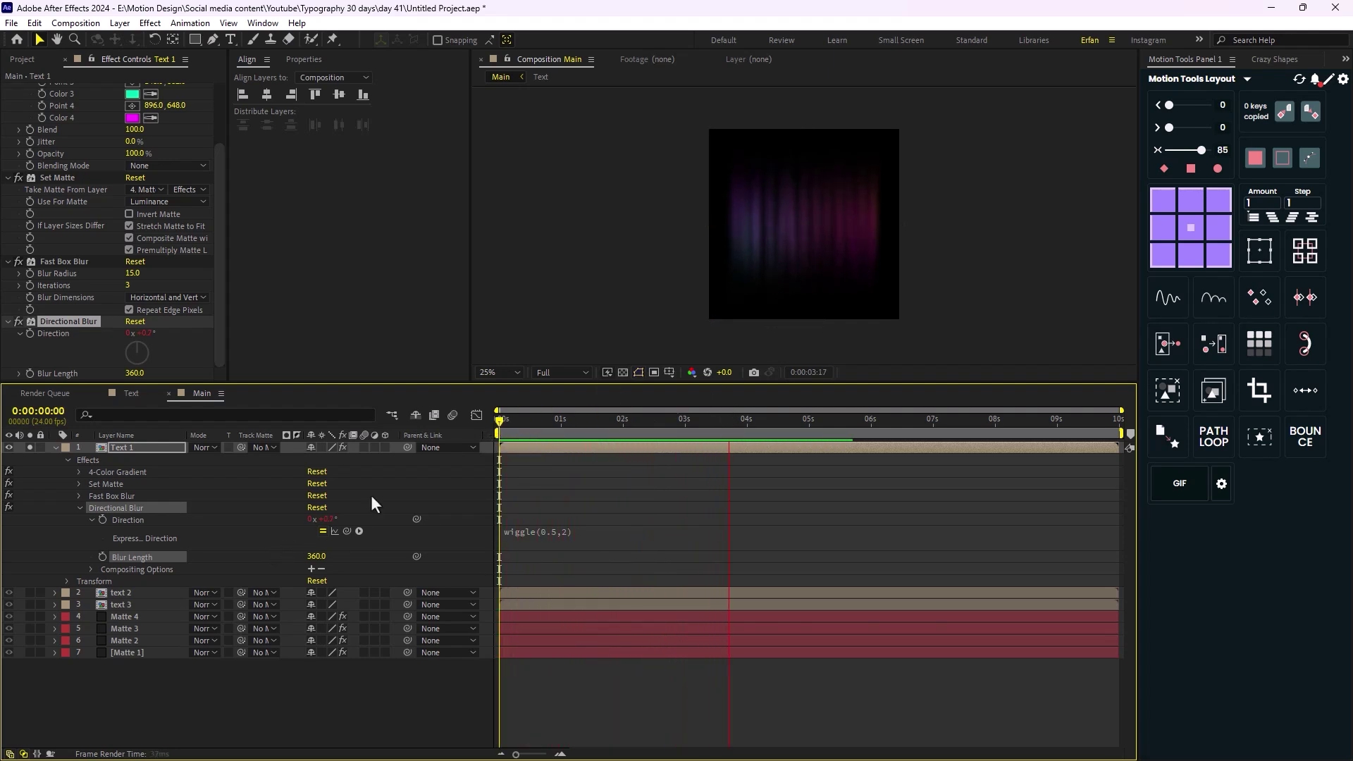
pyautogui.press('space')
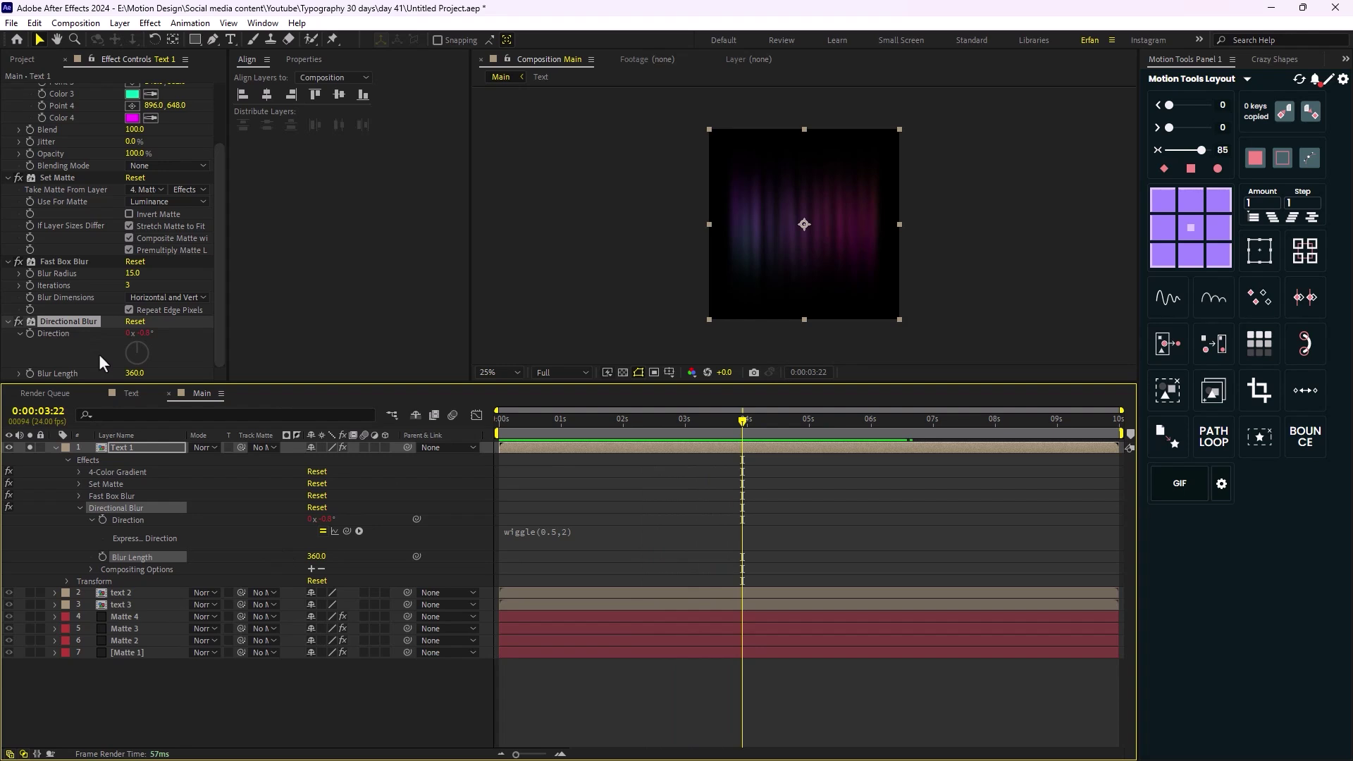
# Apply Turbulent Displace to Text 1 with Size 70 and Amount 20.
pyautogui.hotkey('ctrl', 'space')
pyautogui.write('turb')
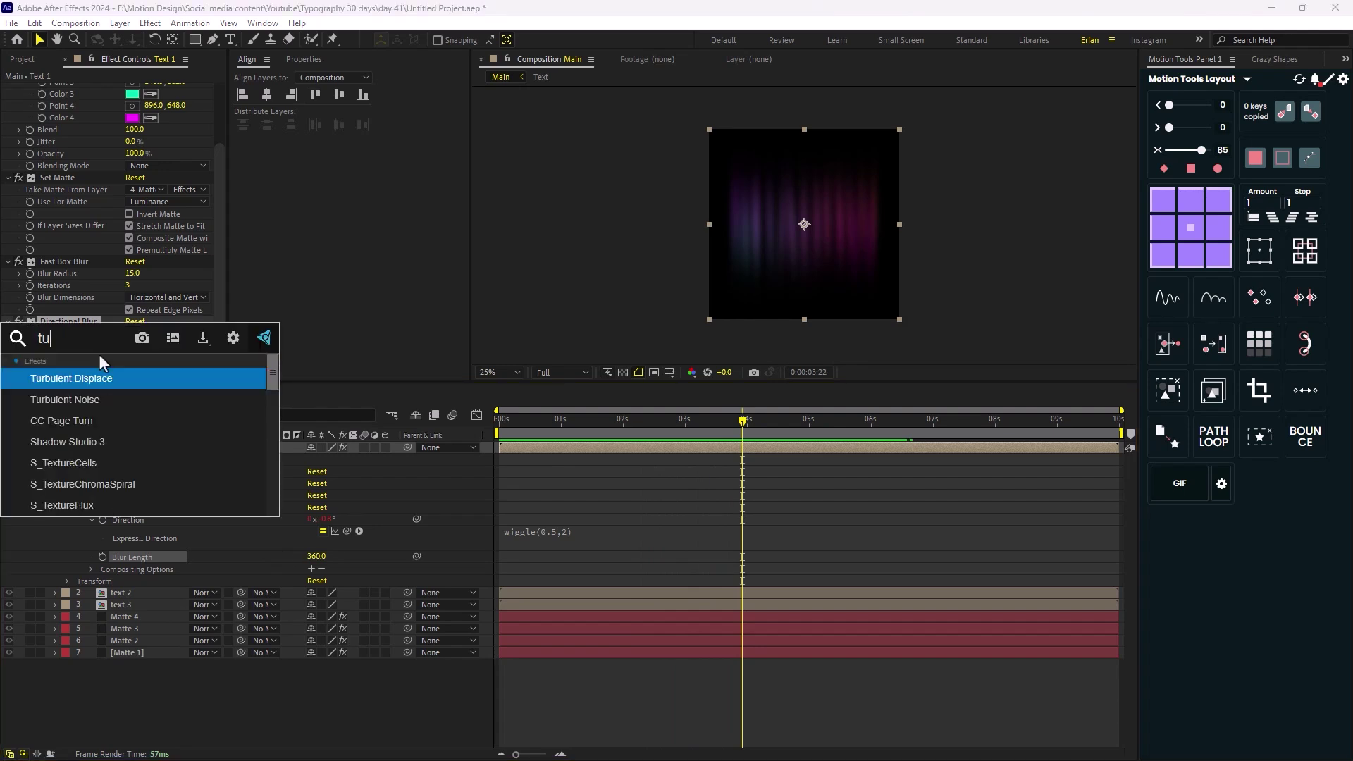
pyautogui.press('Return')
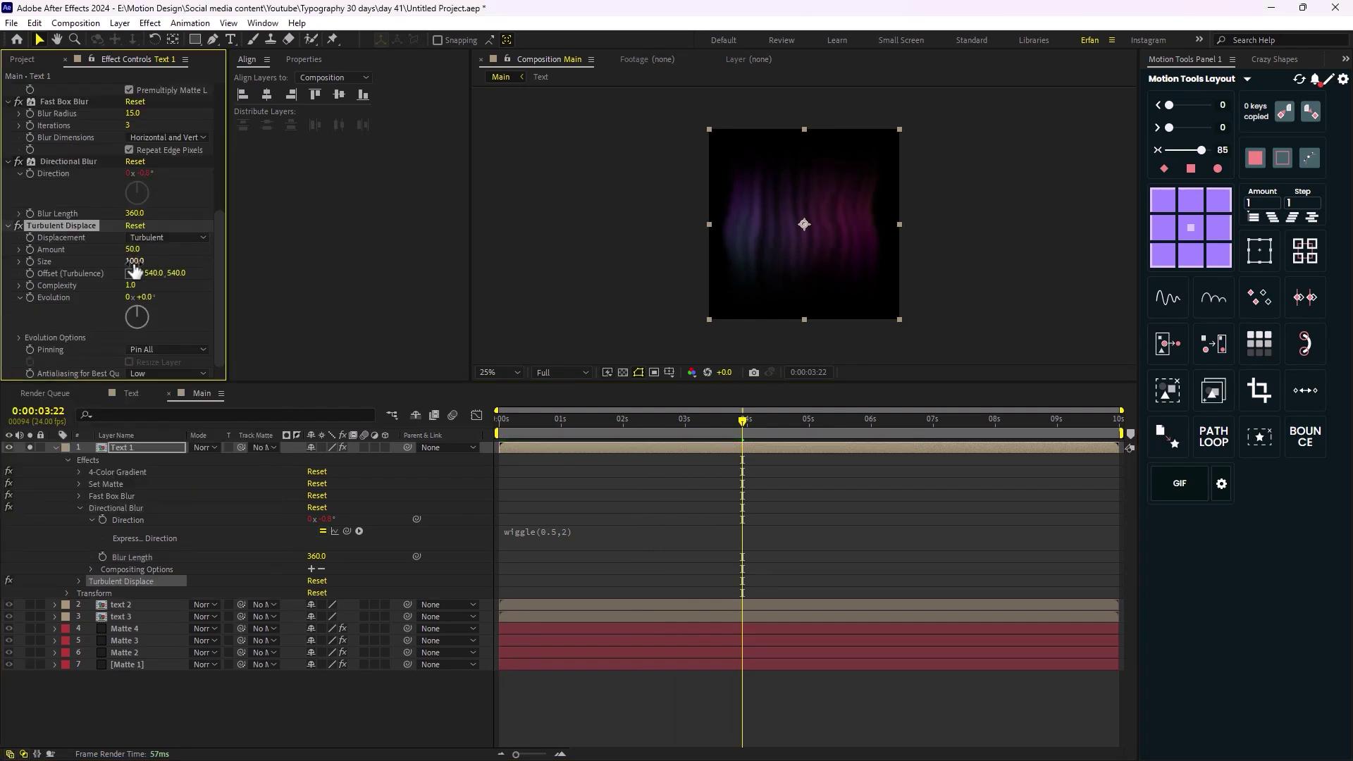
pyautogui.click(134, 262)
pyautogui.write('70')
pyautogui.press('Return')
pyautogui.click(132, 249)
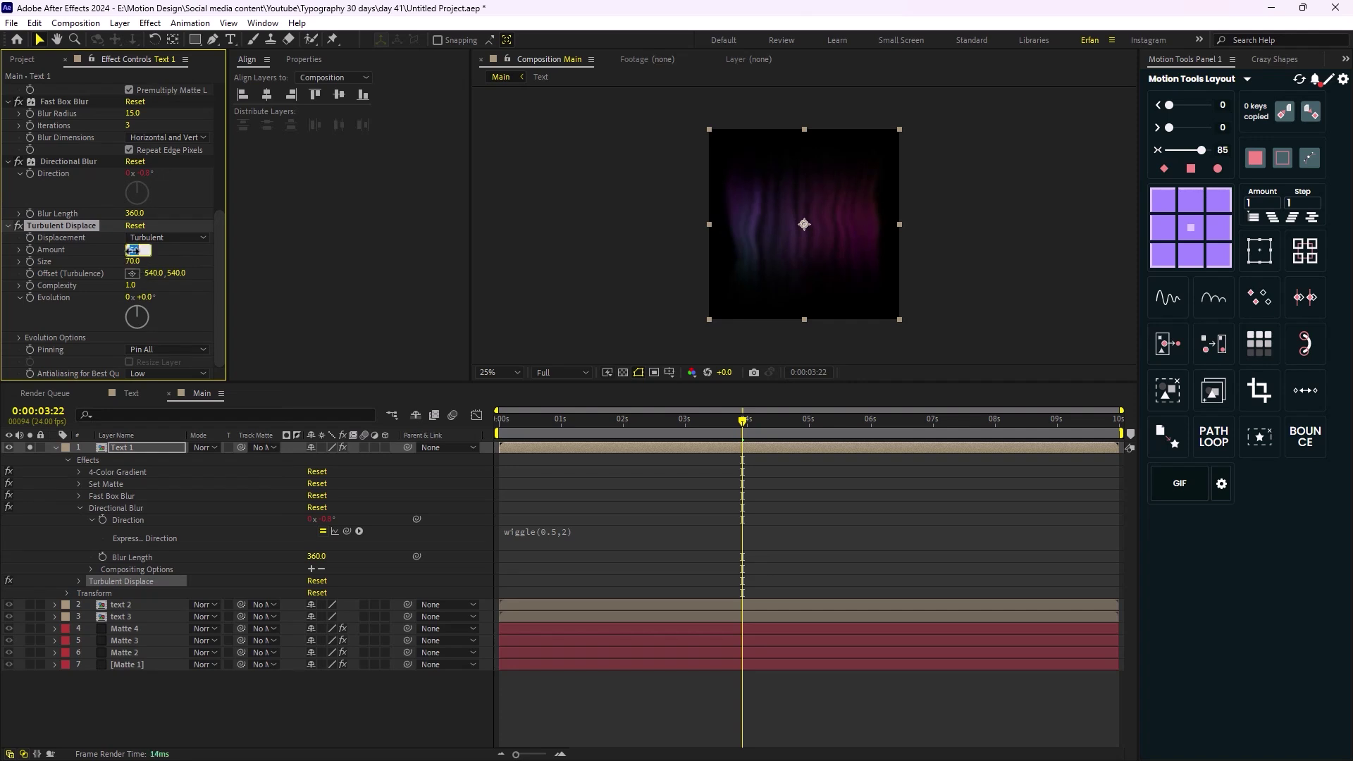
pyautogui.write('20')
pyautogui.press('Return')
# Animate Evolution with a time*250 expression, preview it, and collapse Text 1.
pyautogui.moveTo(752, 427)
pyautogui.mouseDown()
pyautogui.moveTo(637, 430)
pyautogui.moveTo(729, 427)
pyautogui.mouseUp()
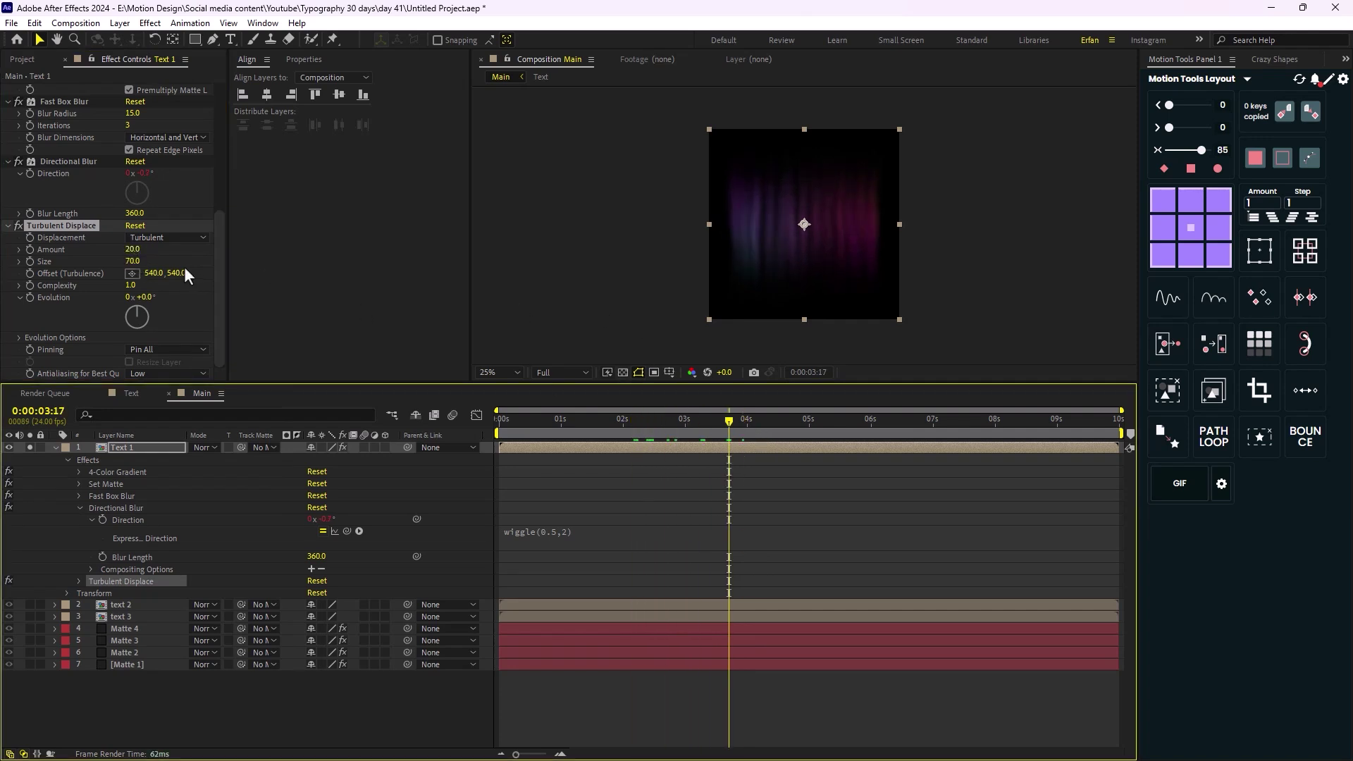
pyautogui.keyDown('alt'); pyautogui.click(28, 299); pyautogui.keyUp('alt')
pyautogui.write('time*250')
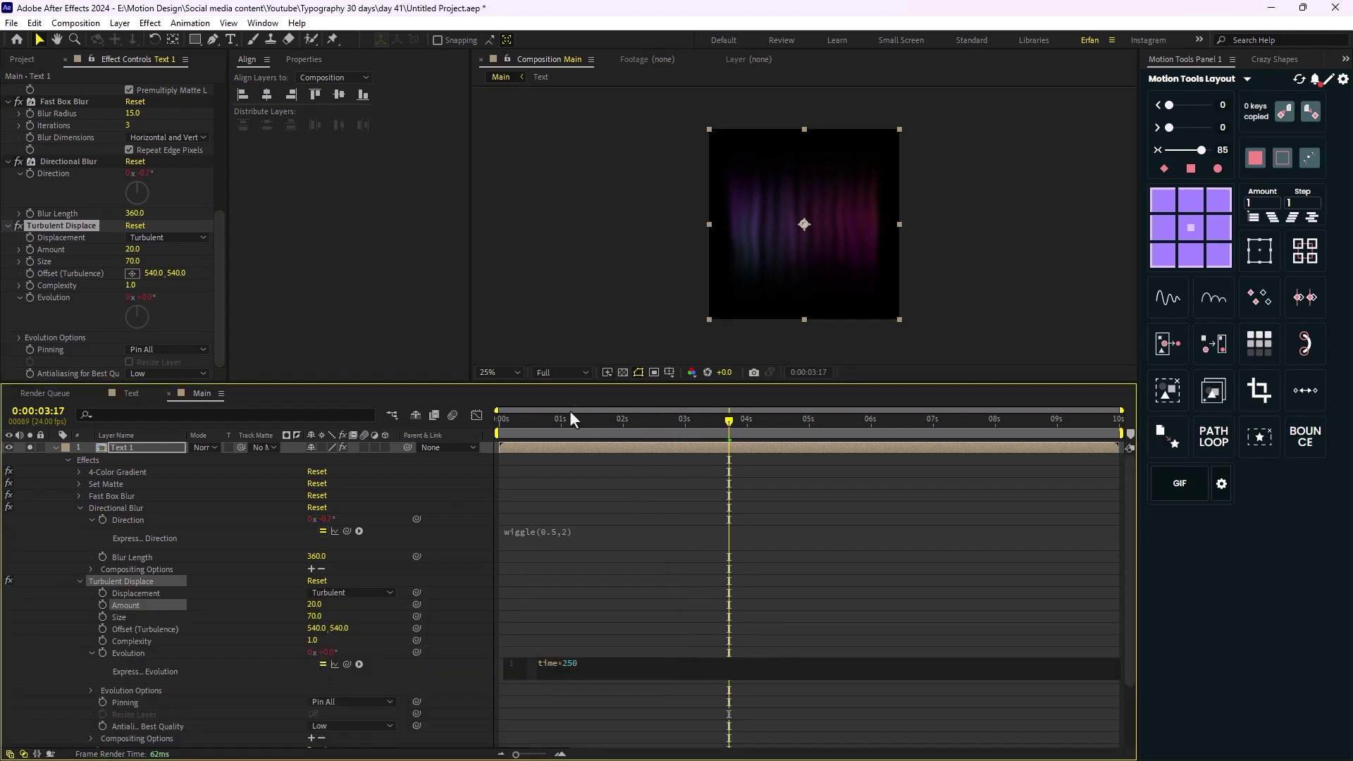
pyautogui.click(700, 468)
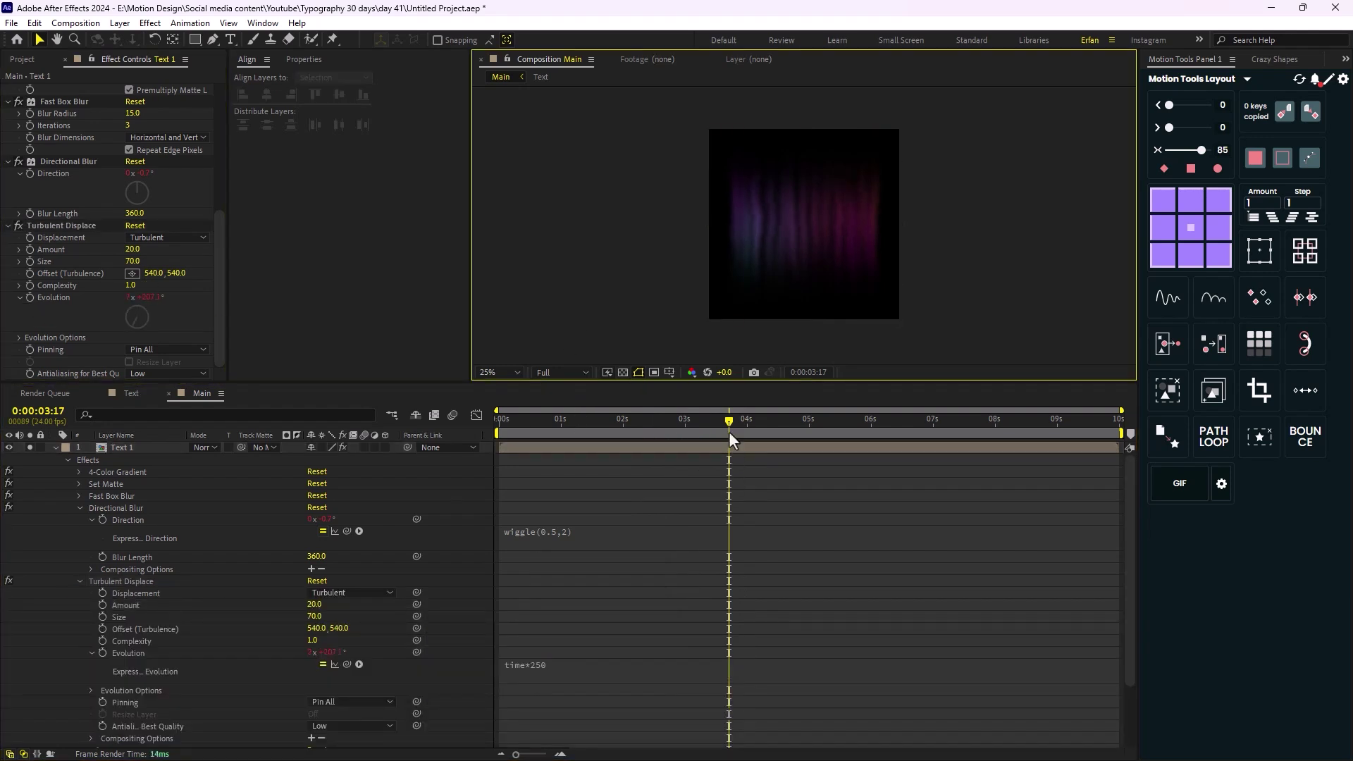
pyautogui.moveTo(729, 432); pyautogui.dragTo(478, 451)
pyautogui.press('space')
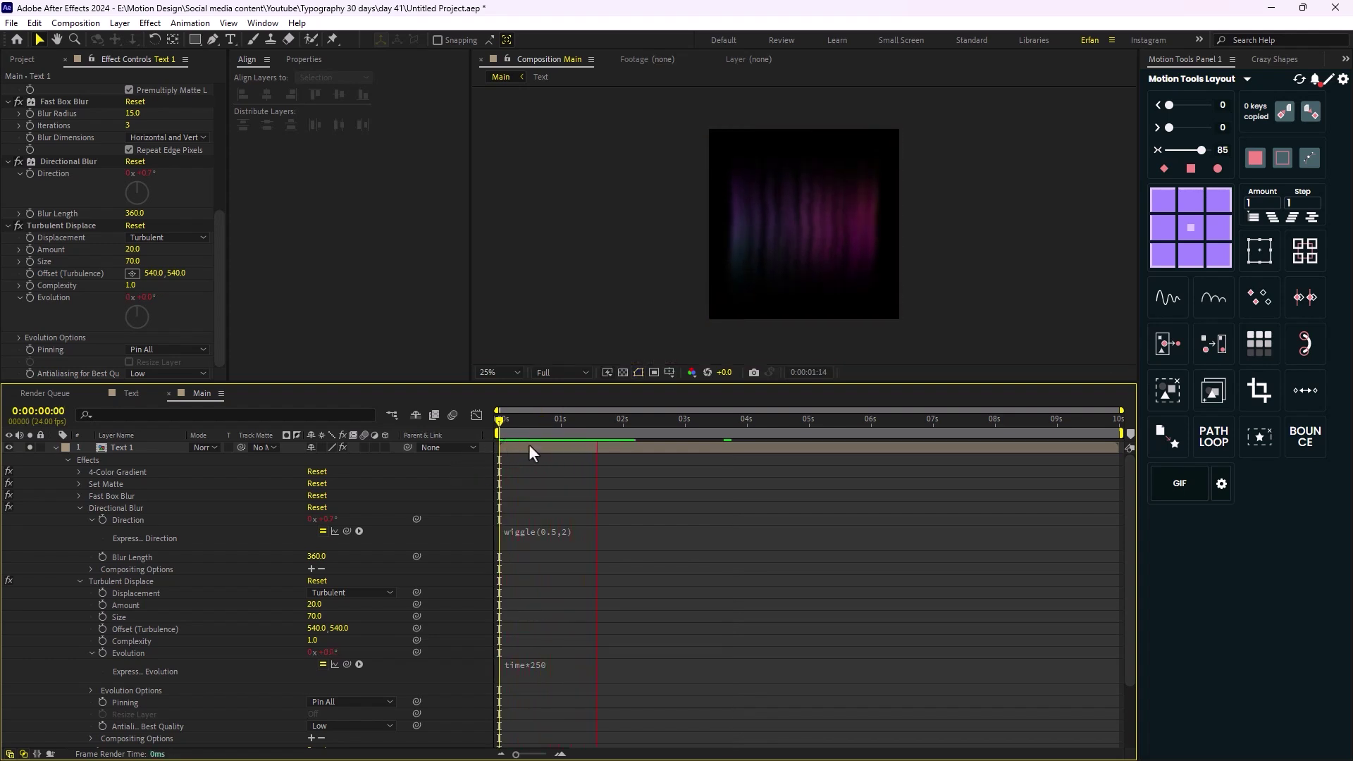
pyautogui.click(115, 451)
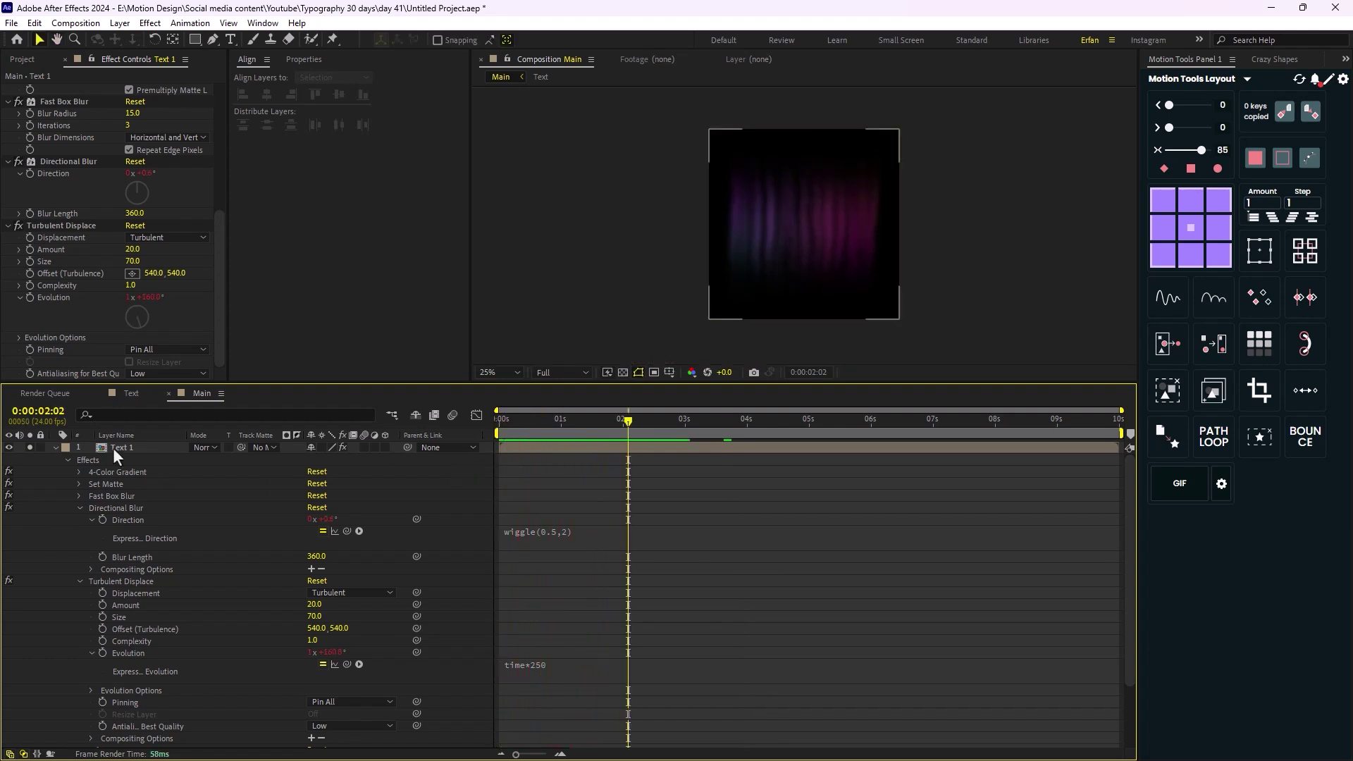
pyautogui.click(57, 447)
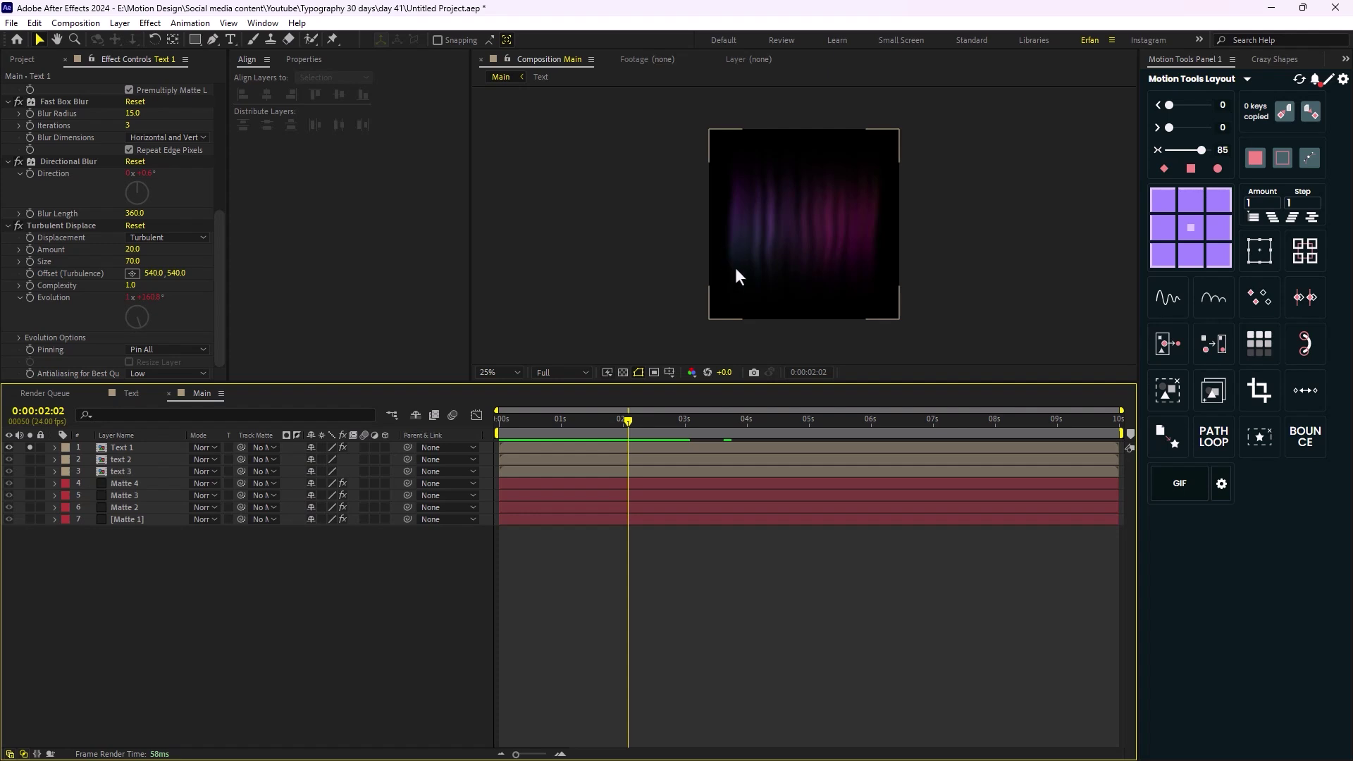
# Review Text 1's 4-Color Gradient, Set Matte, Fast Box Blur and Turbulent Displace effects.
pyautogui.scroll(5, 185, 264)
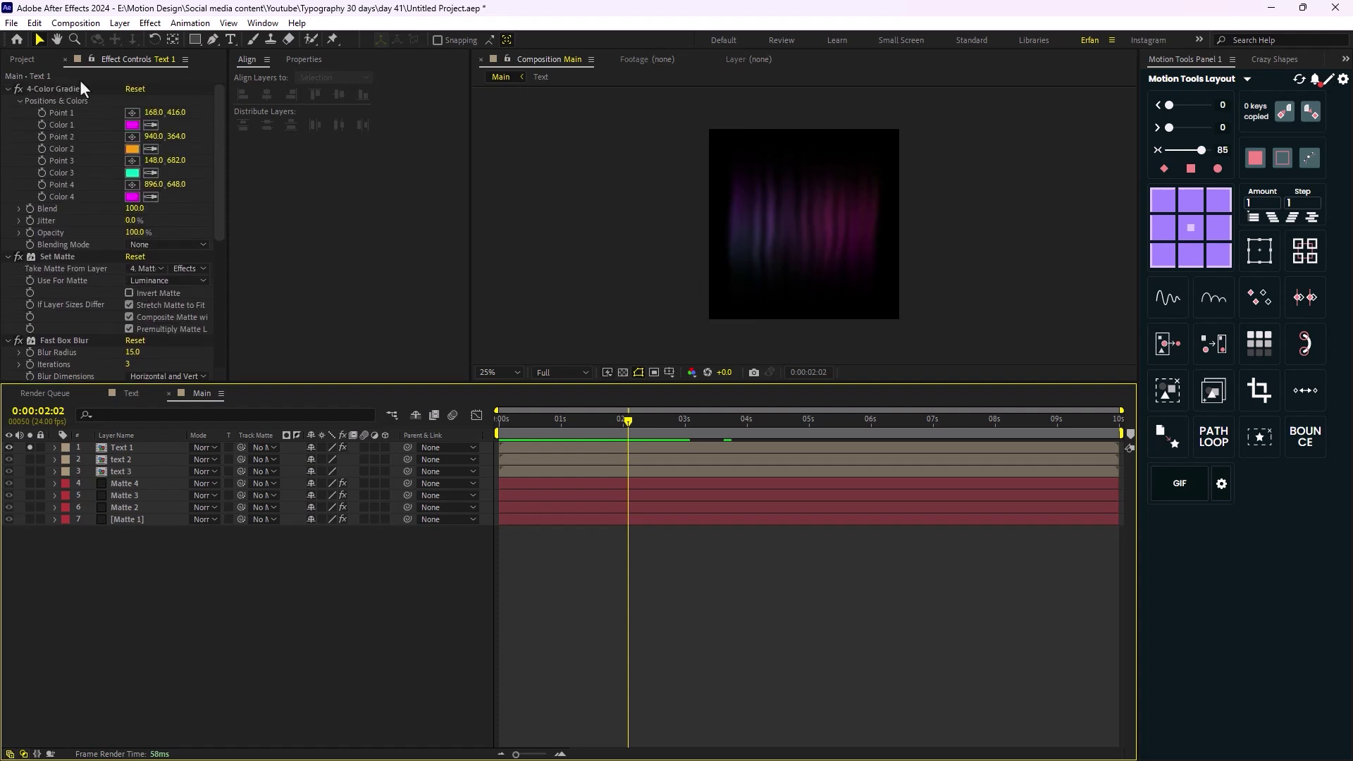
pyautogui.click(62, 90)
pyautogui.click(128, 460)
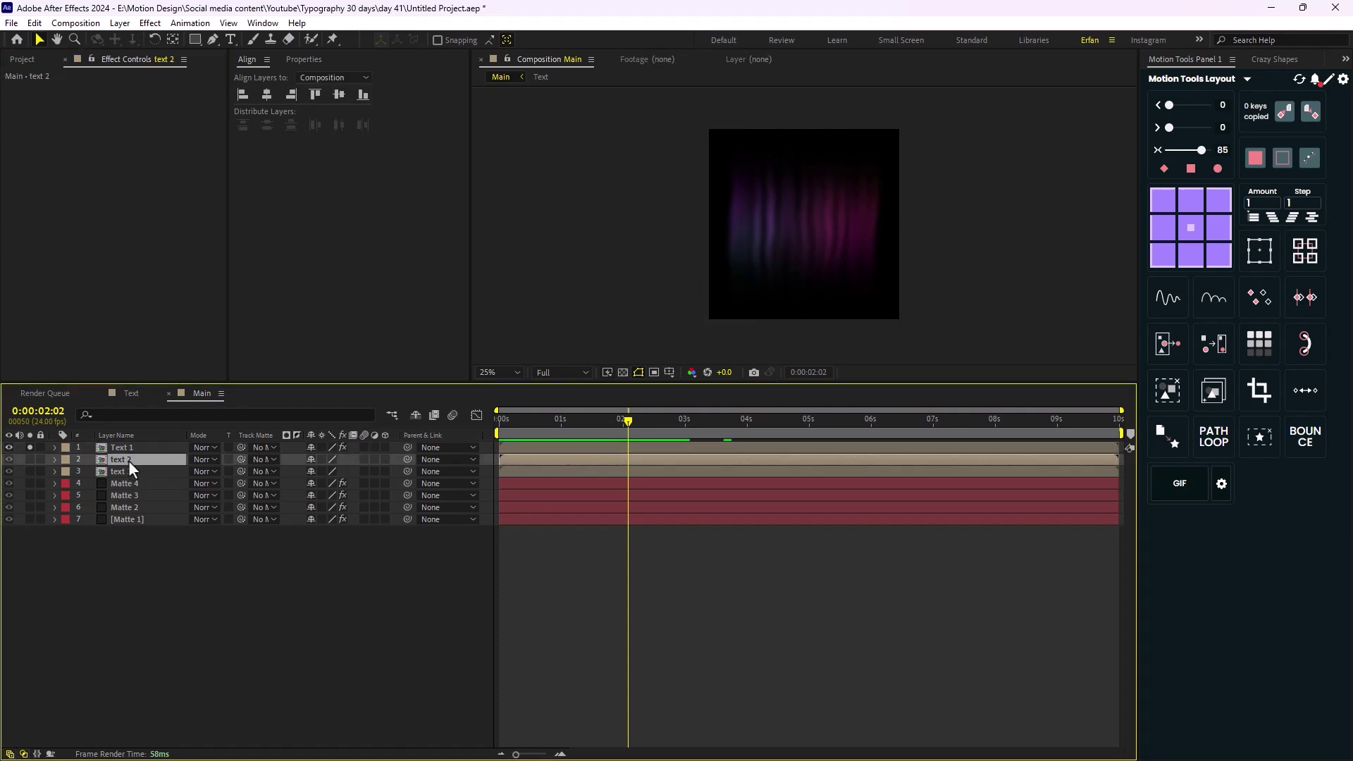
pyautogui.click(114, 446)
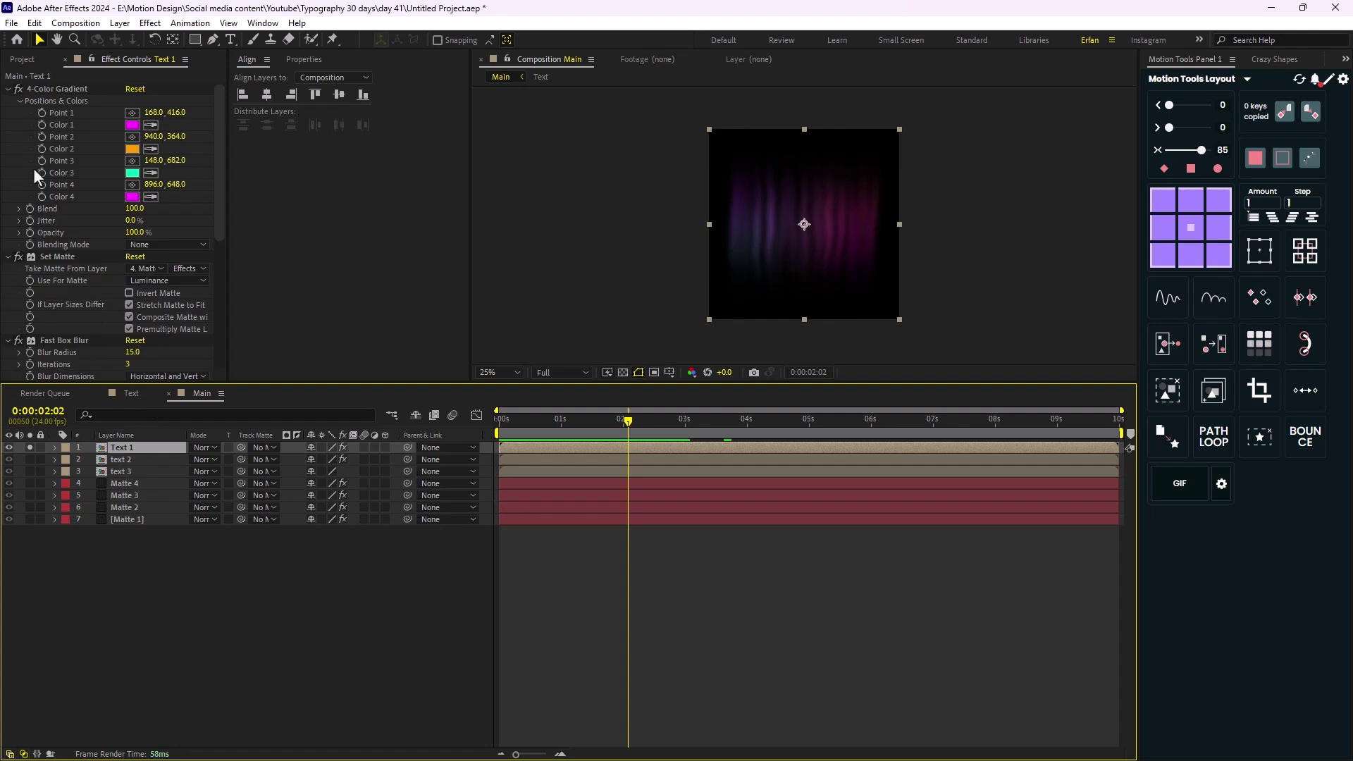
pyautogui.click(49, 257)
pyautogui.scroll(-4, 81, 289)
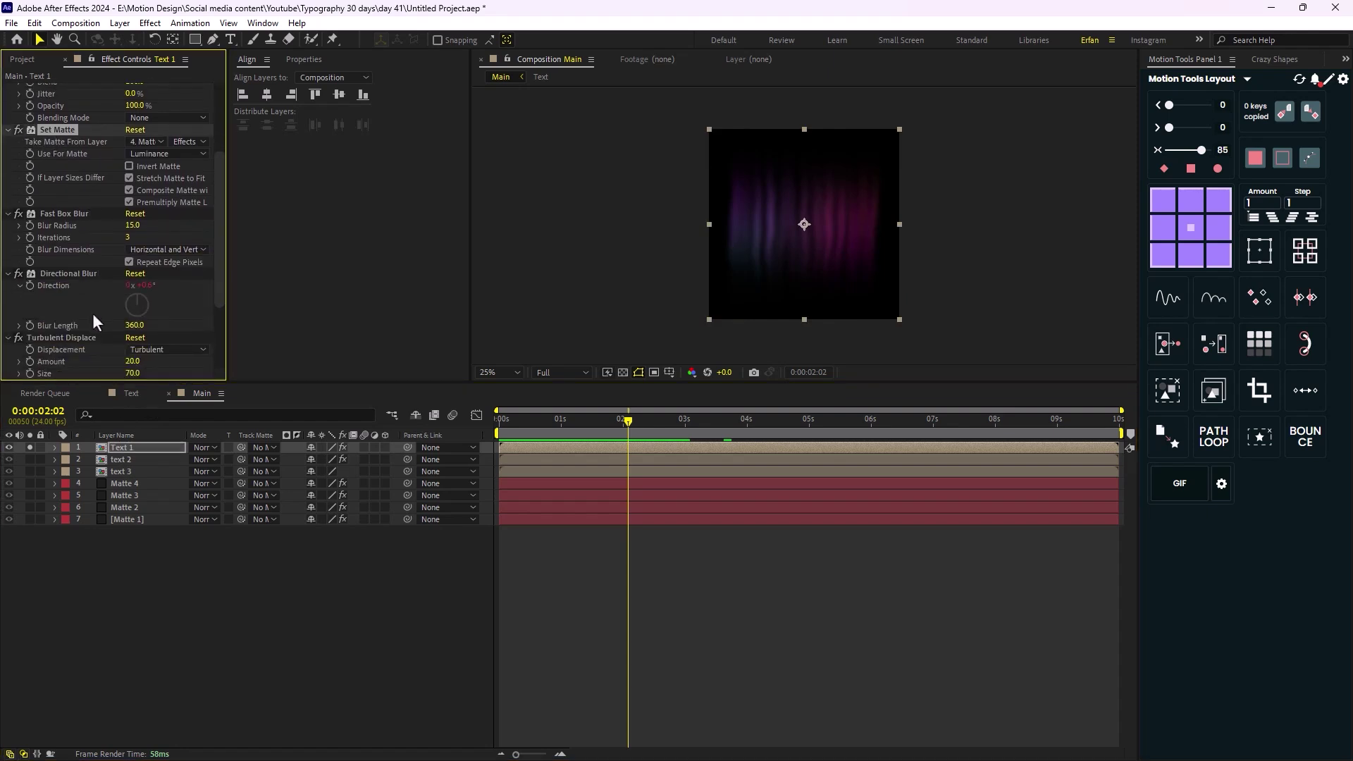
pyautogui.click(76, 215)
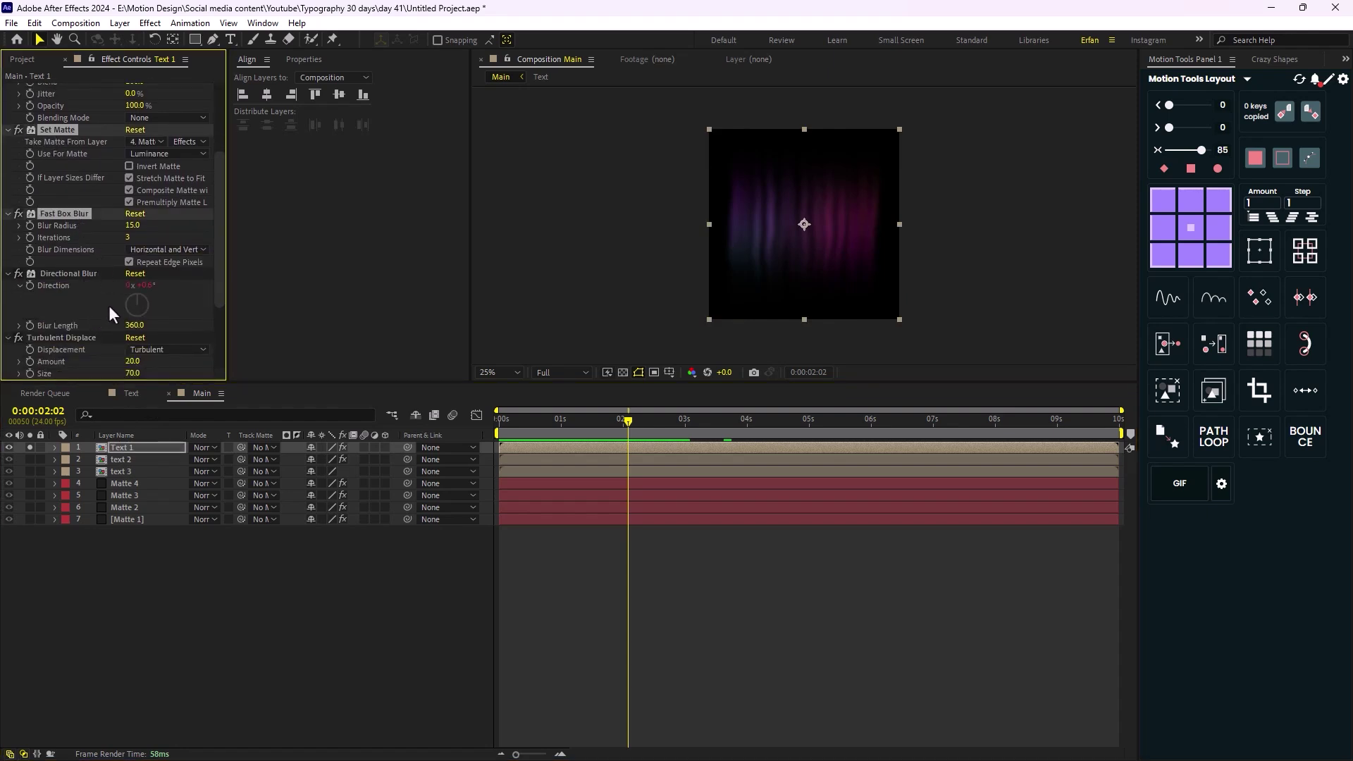
pyautogui.click(87, 336)
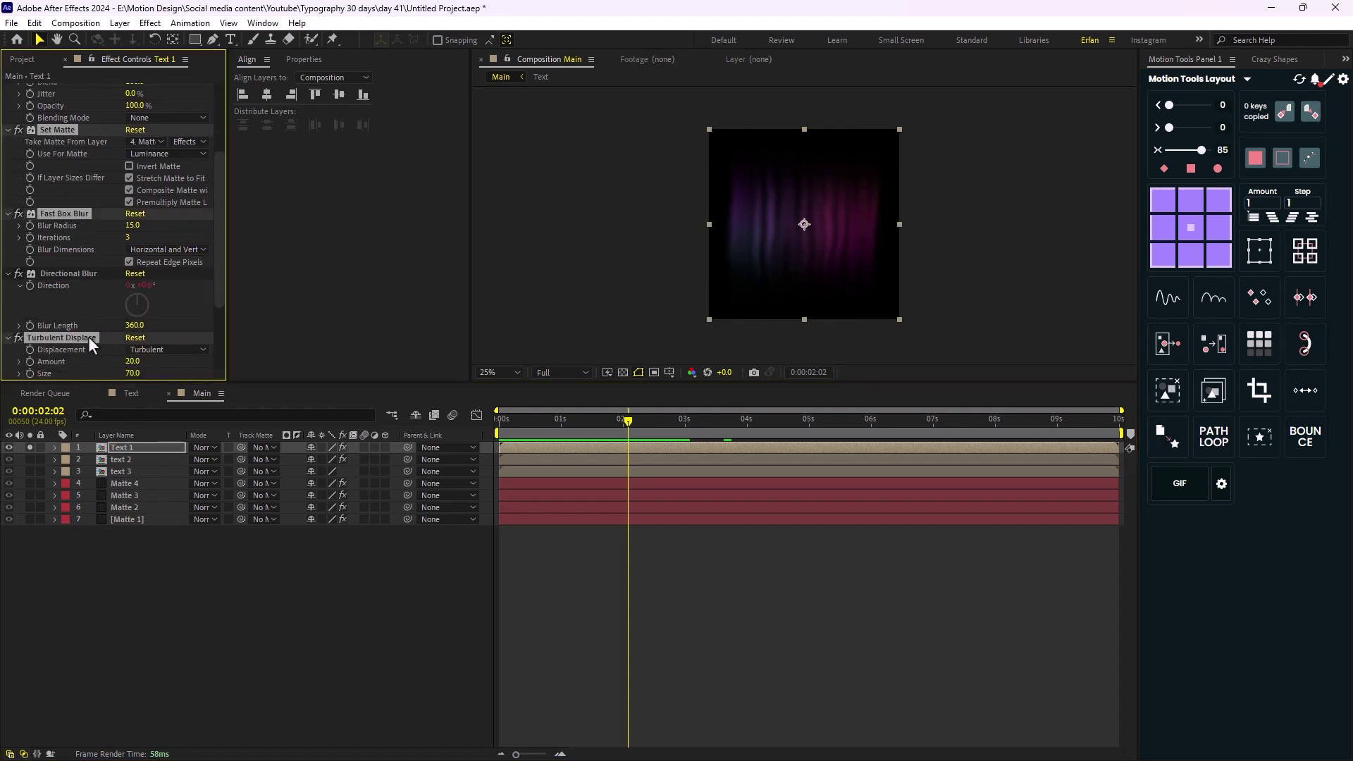
# Solo text 2 and set its Set Matte to take the matte from Matte 3.
pyautogui.click(138, 459)
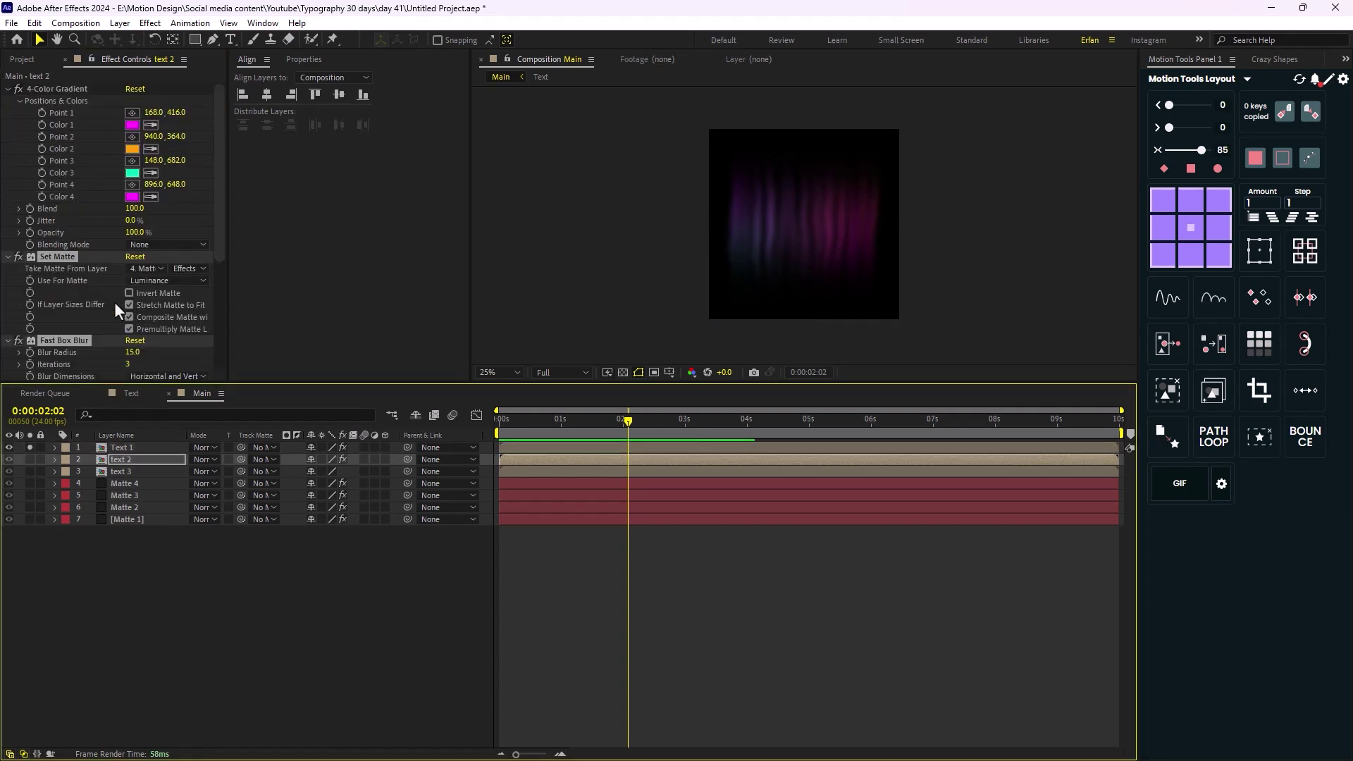
pyautogui.click(29, 459)
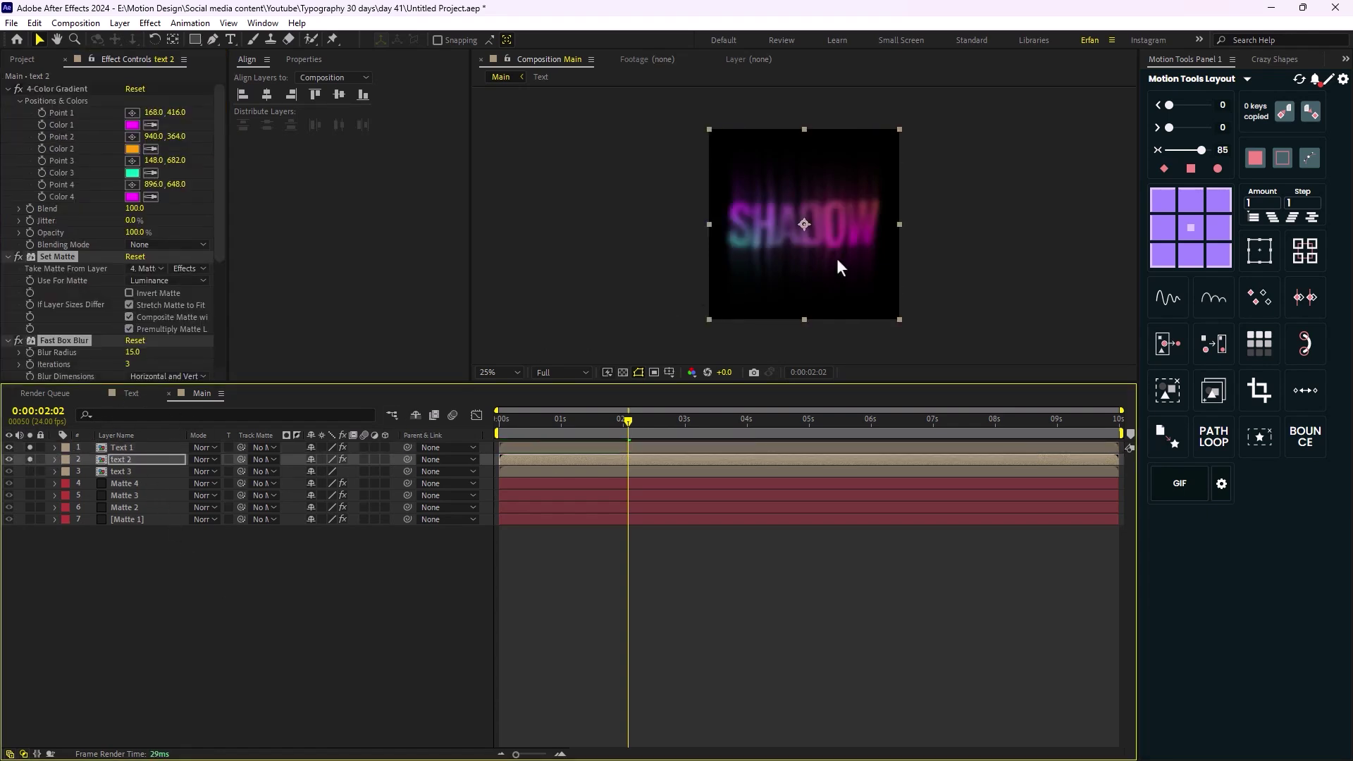
pyautogui.scroll(1, 836, 258)
pyautogui.scroll(-1, 851, 223)
pyautogui.click(148, 269)
pyautogui.click(192, 372)
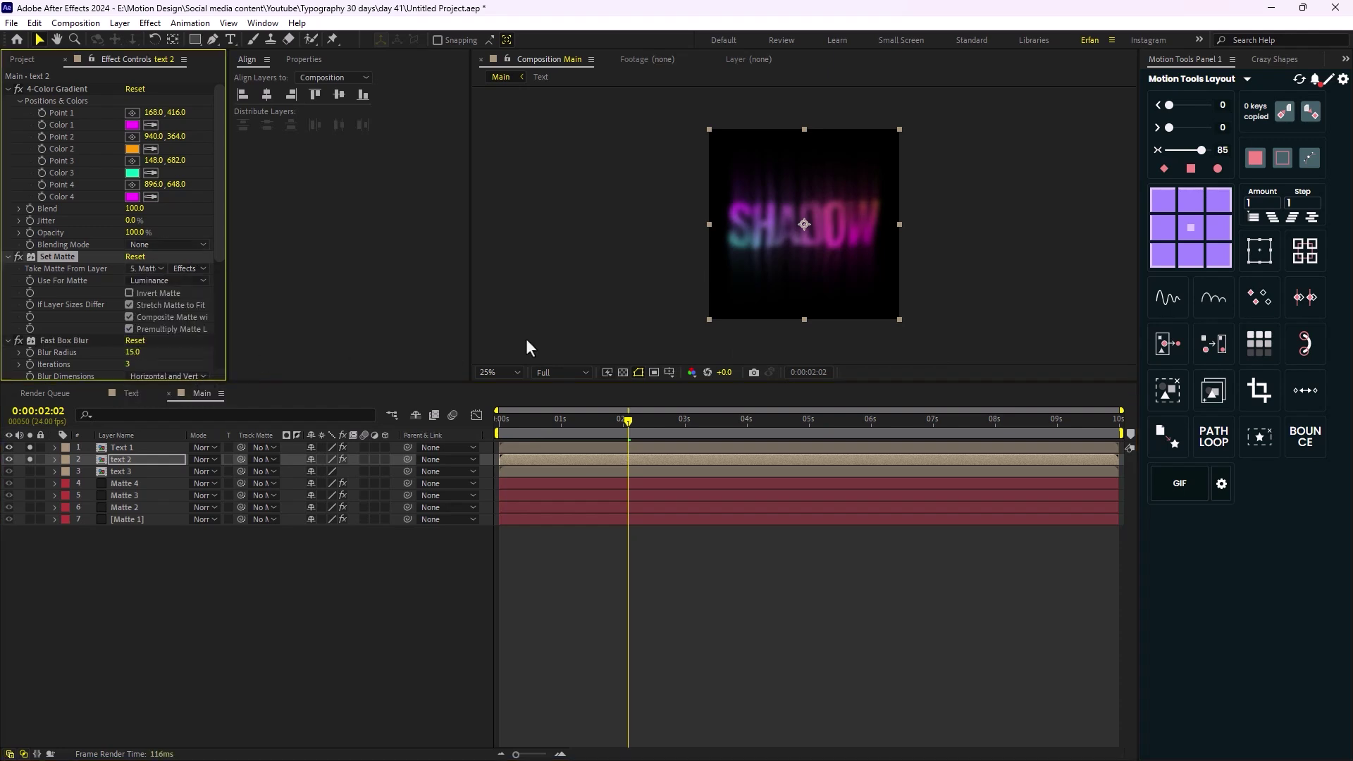
# Raise text 2's Fast Box Blur radius to 94 and collapse its effects.
pyautogui.scroll(-3, 170, 312)
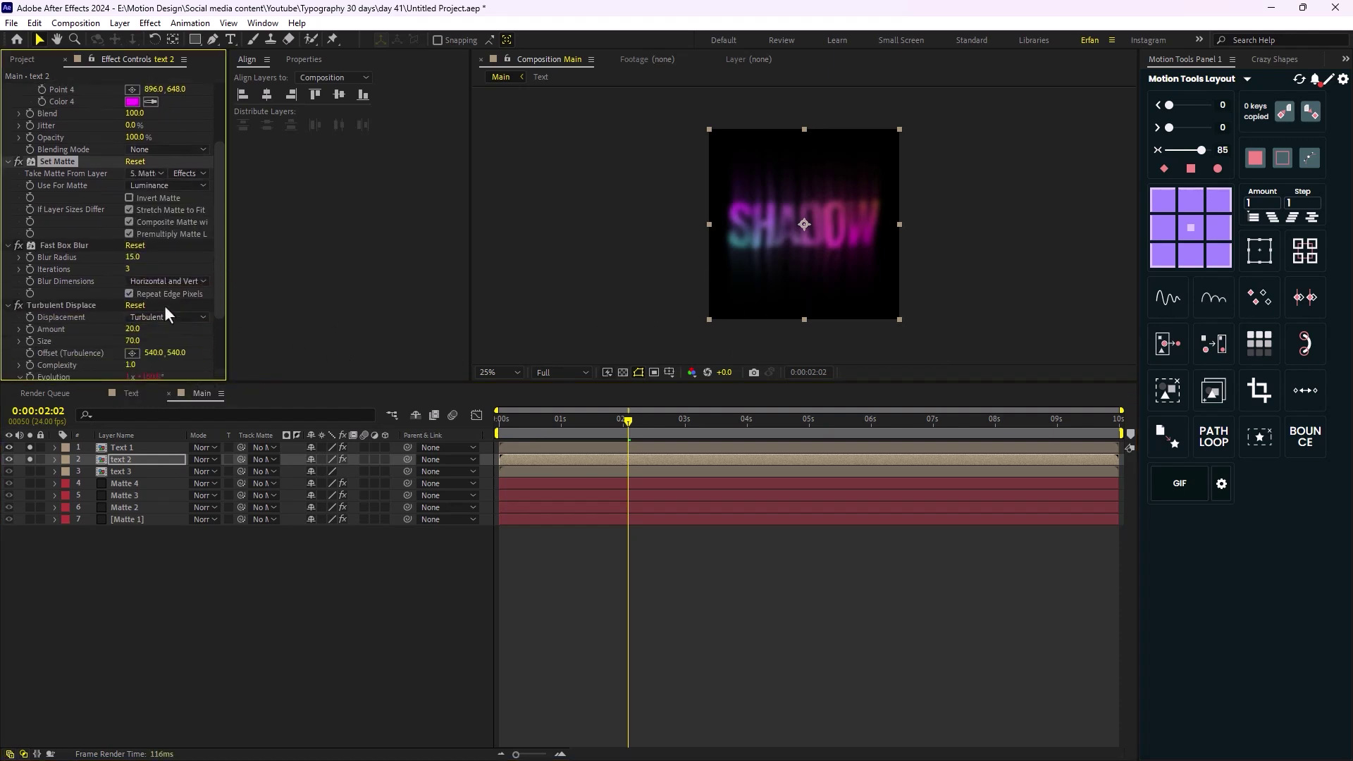
pyautogui.moveTo(134, 258); pyautogui.dragTo(196, 265)
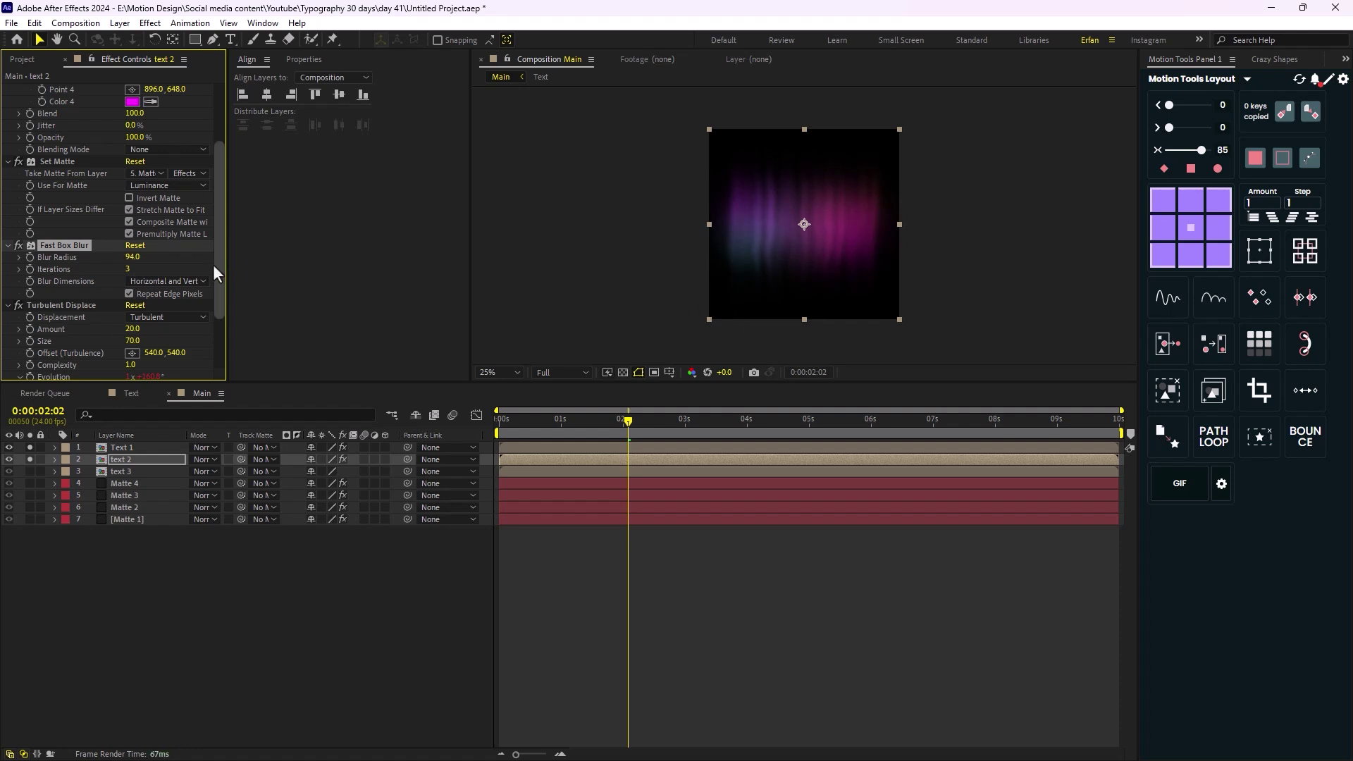
pyautogui.scroll(3, 84, 236)
pyautogui.click(8, 89)
pyautogui.click(8, 101)
pyautogui.click(8, 113)
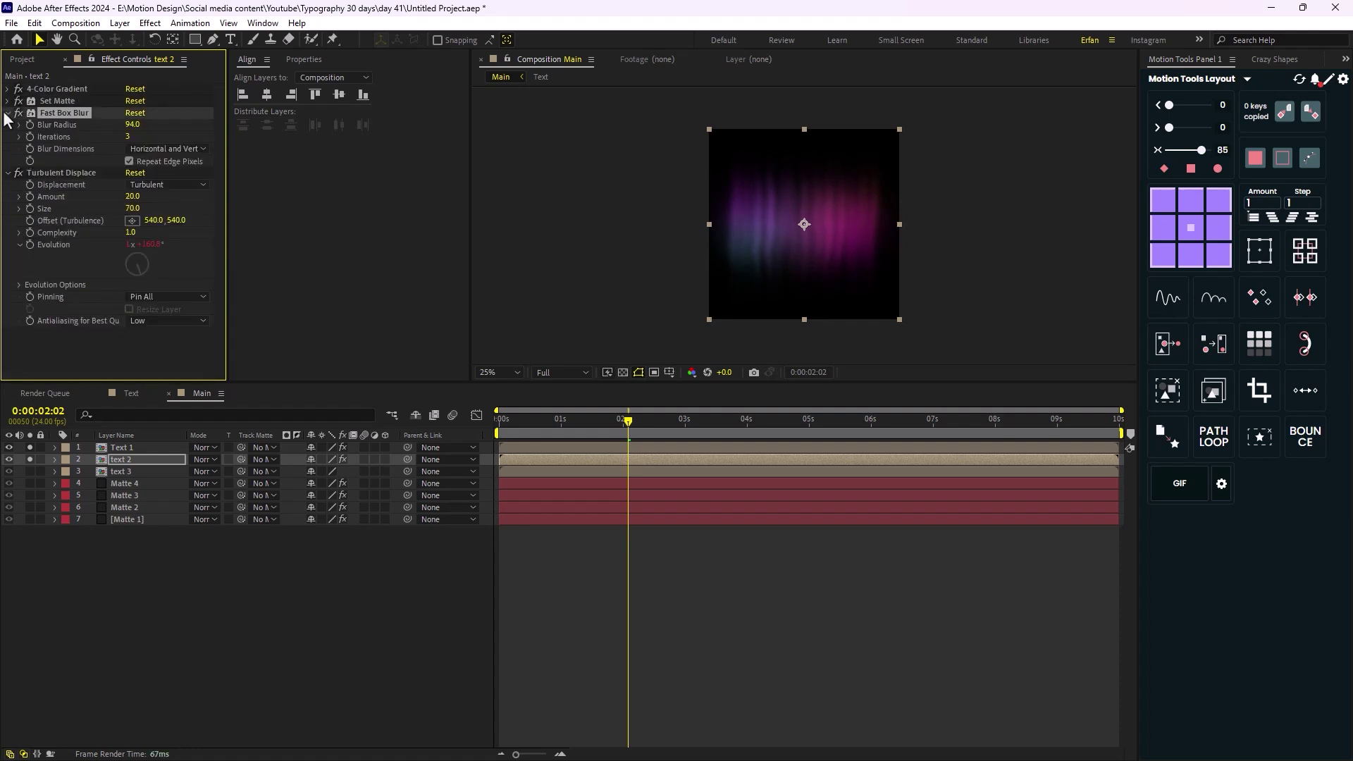
pyautogui.click(7, 124)
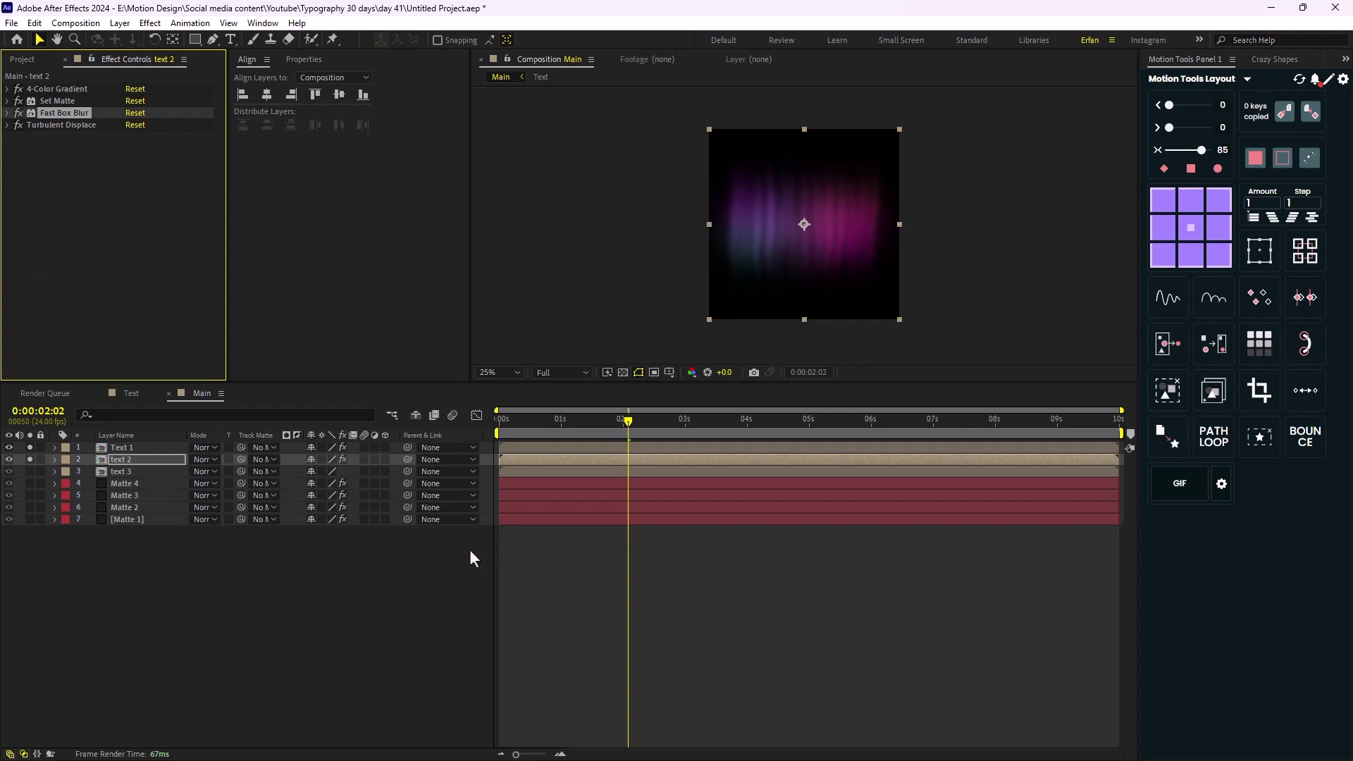
pyautogui.click(326, 607)
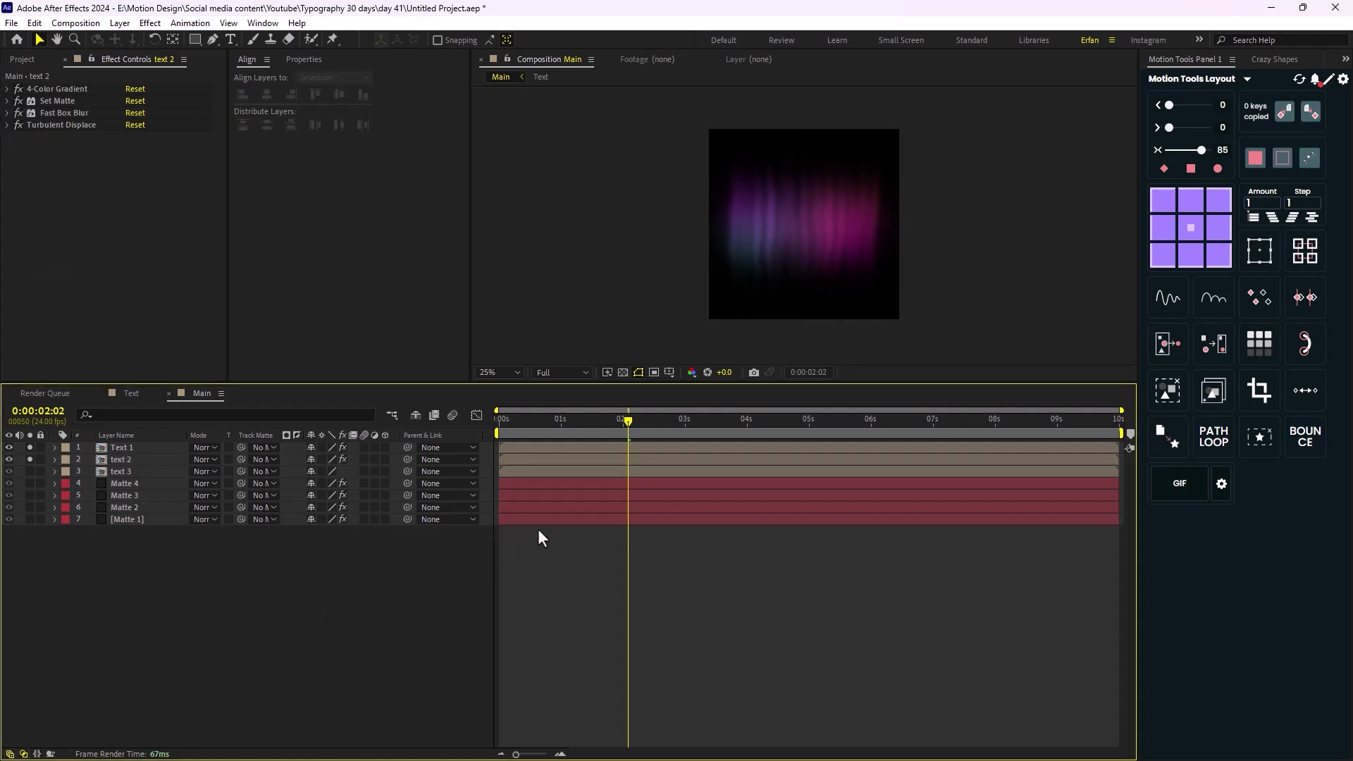
# Show text 3 and paste text 2's 4-Color Gradient onto it.
pyautogui.click(129, 472)
pyautogui.click(30, 471)
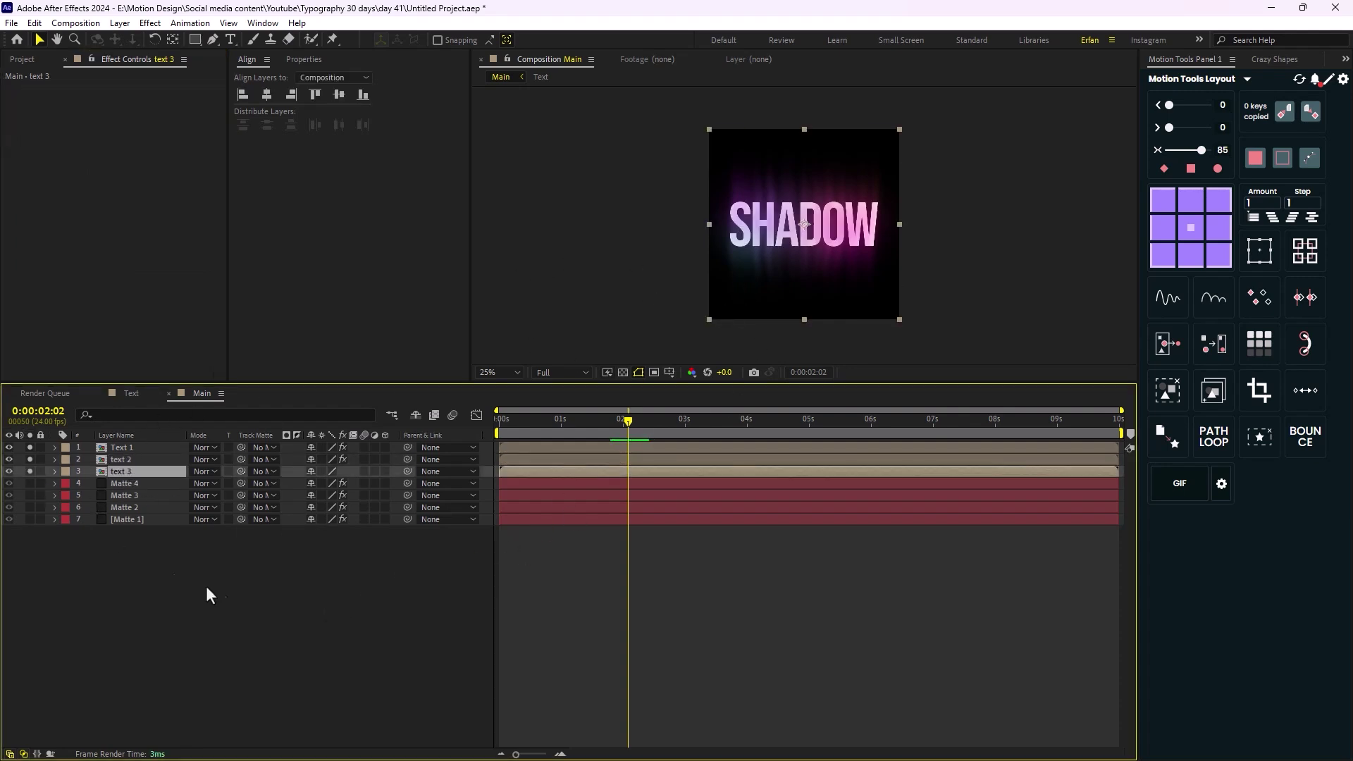
pyautogui.click(122, 460)
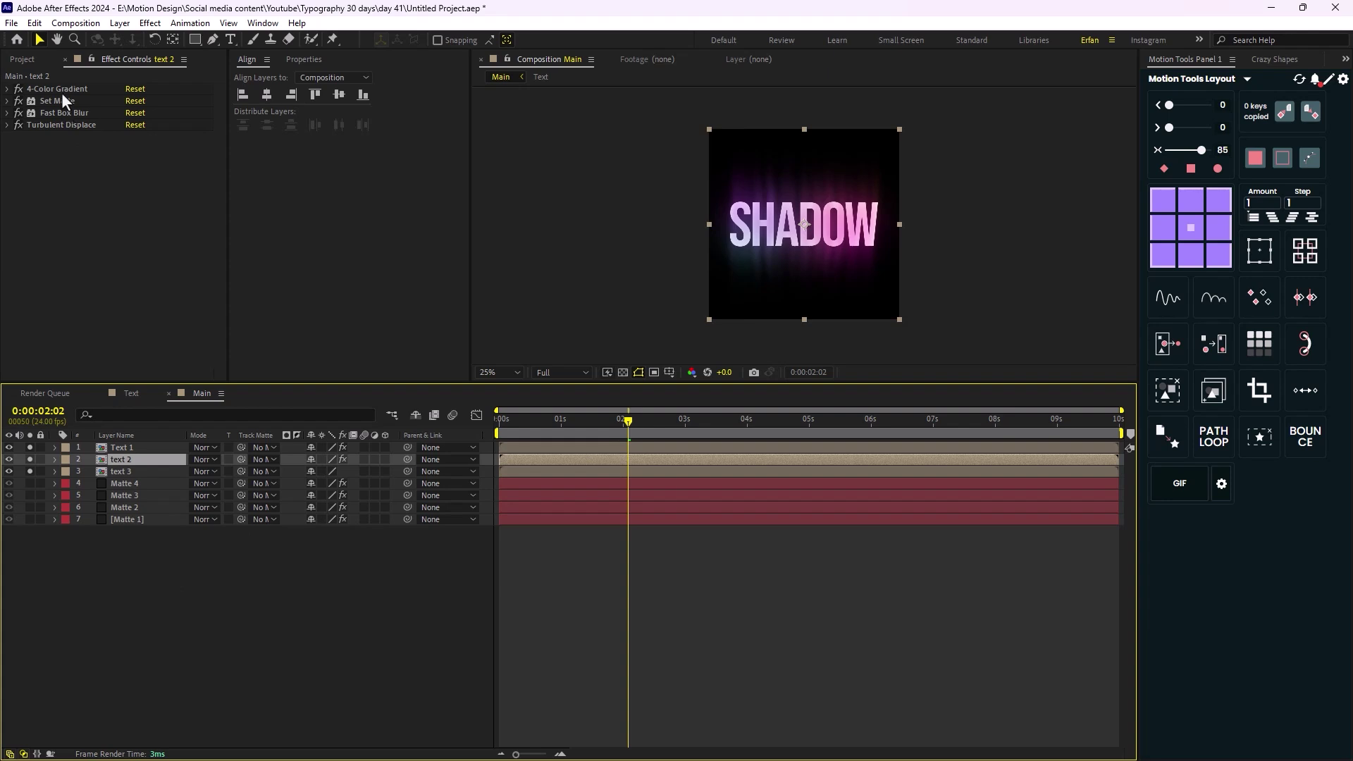
pyautogui.click(61, 89)
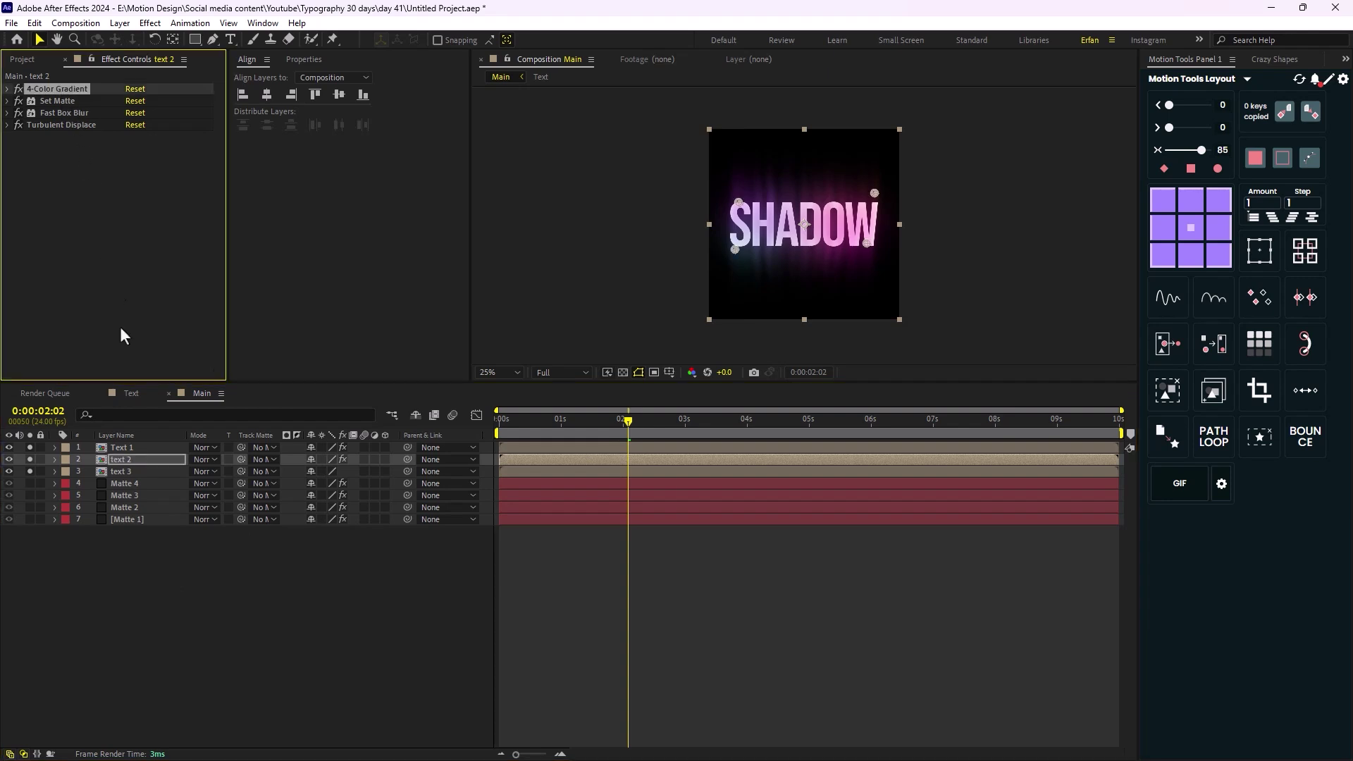
pyautogui.click(129, 471)
pyautogui.hotkey('ctrl', 'v')
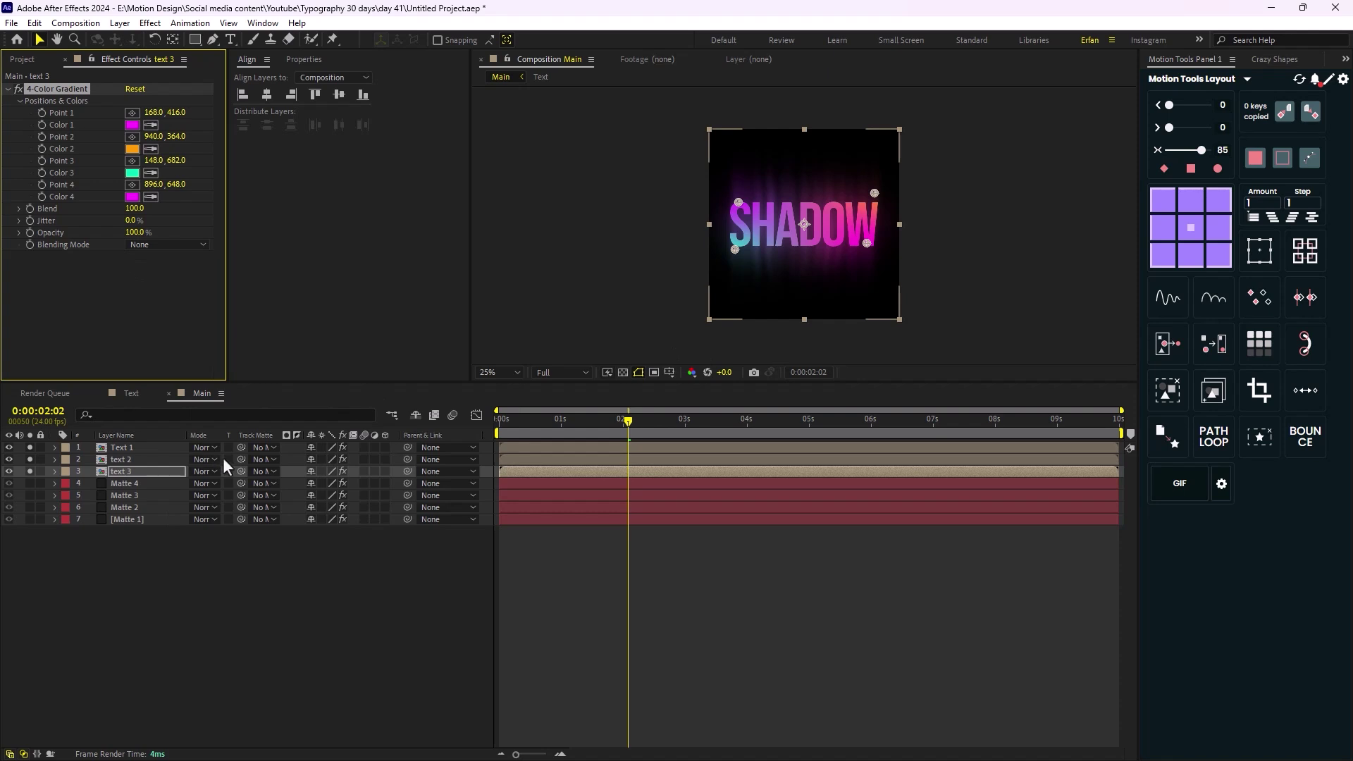
# Add Camera Lens Blur to text 3 with Matte 2's Effects & Masks as blur map.
pyautogui.hotkey('ctrl', 'space')
pyautogui.write('camer')
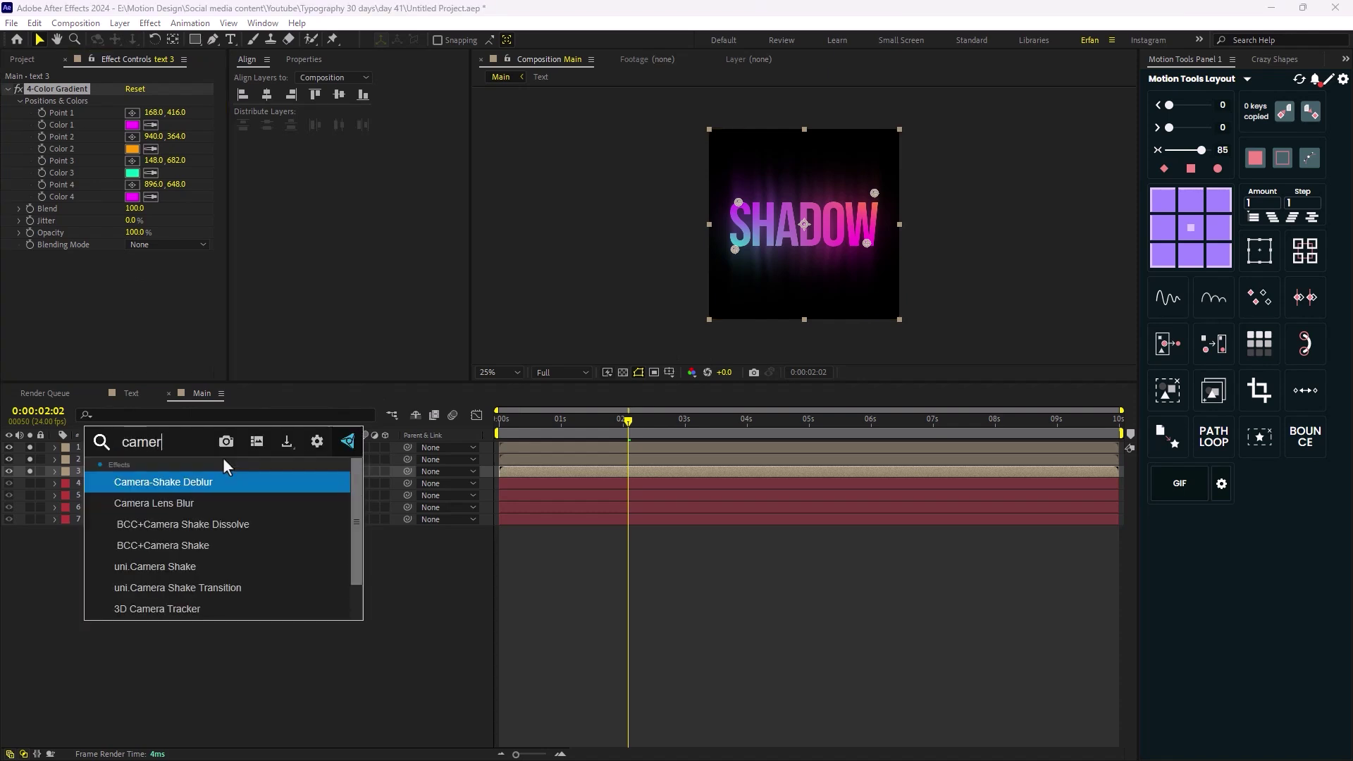
pyautogui.press('Down')
pyautogui.press('Return')
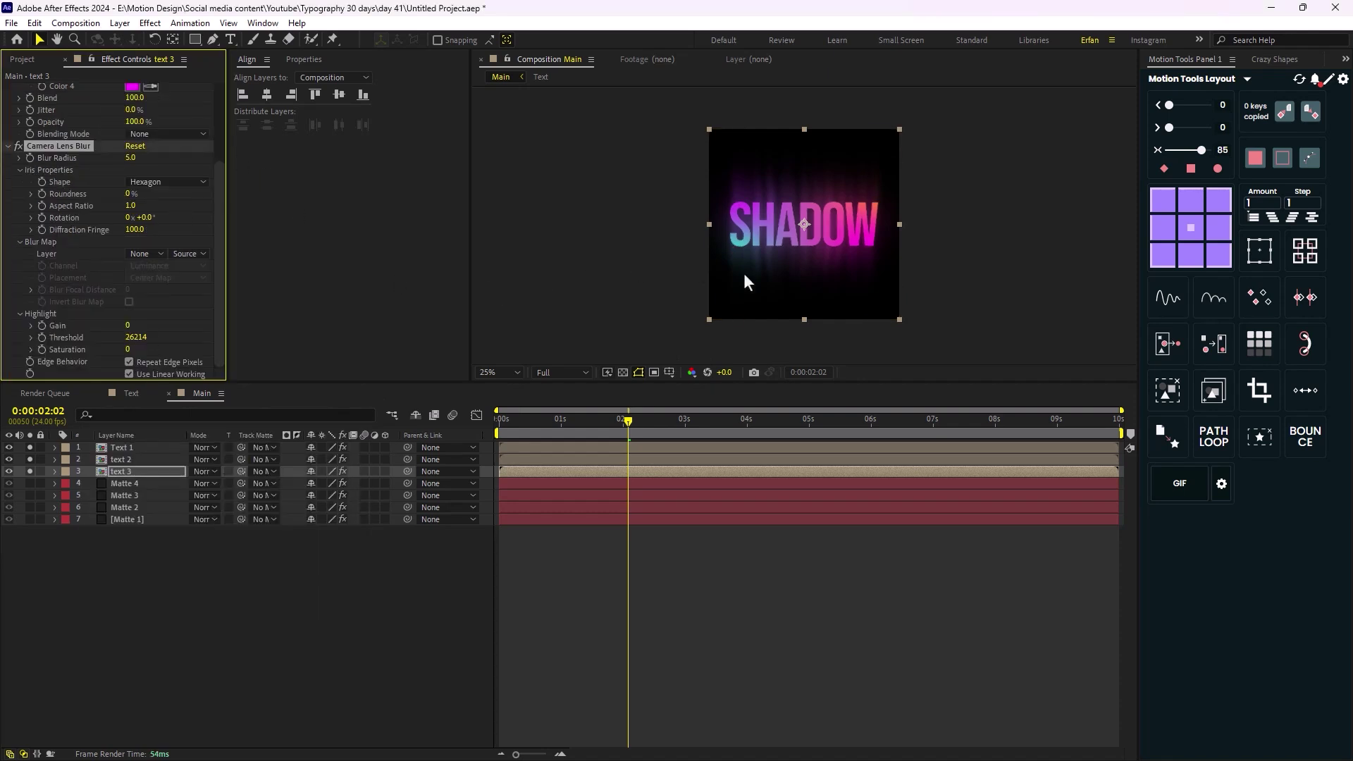
pyautogui.press('.')
pyautogui.click(147, 255)
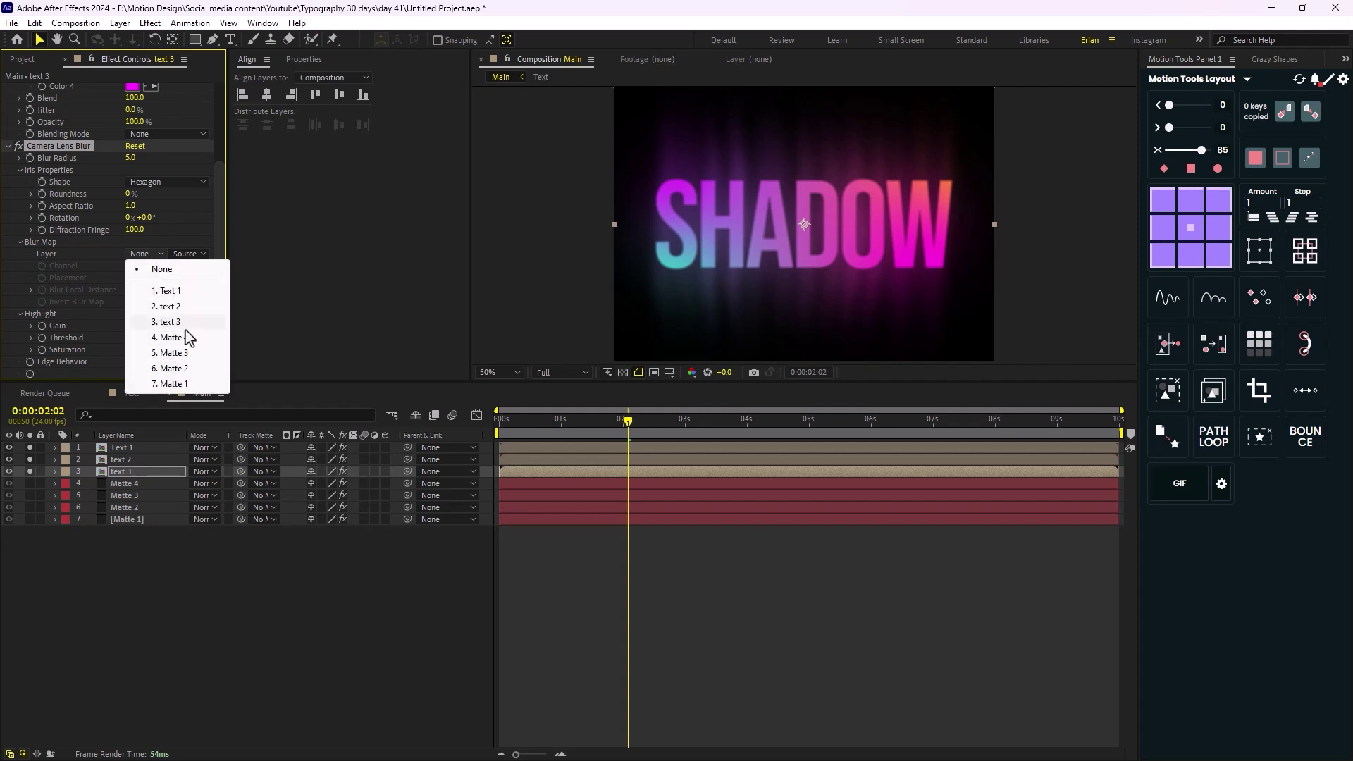
pyautogui.click(190, 373)
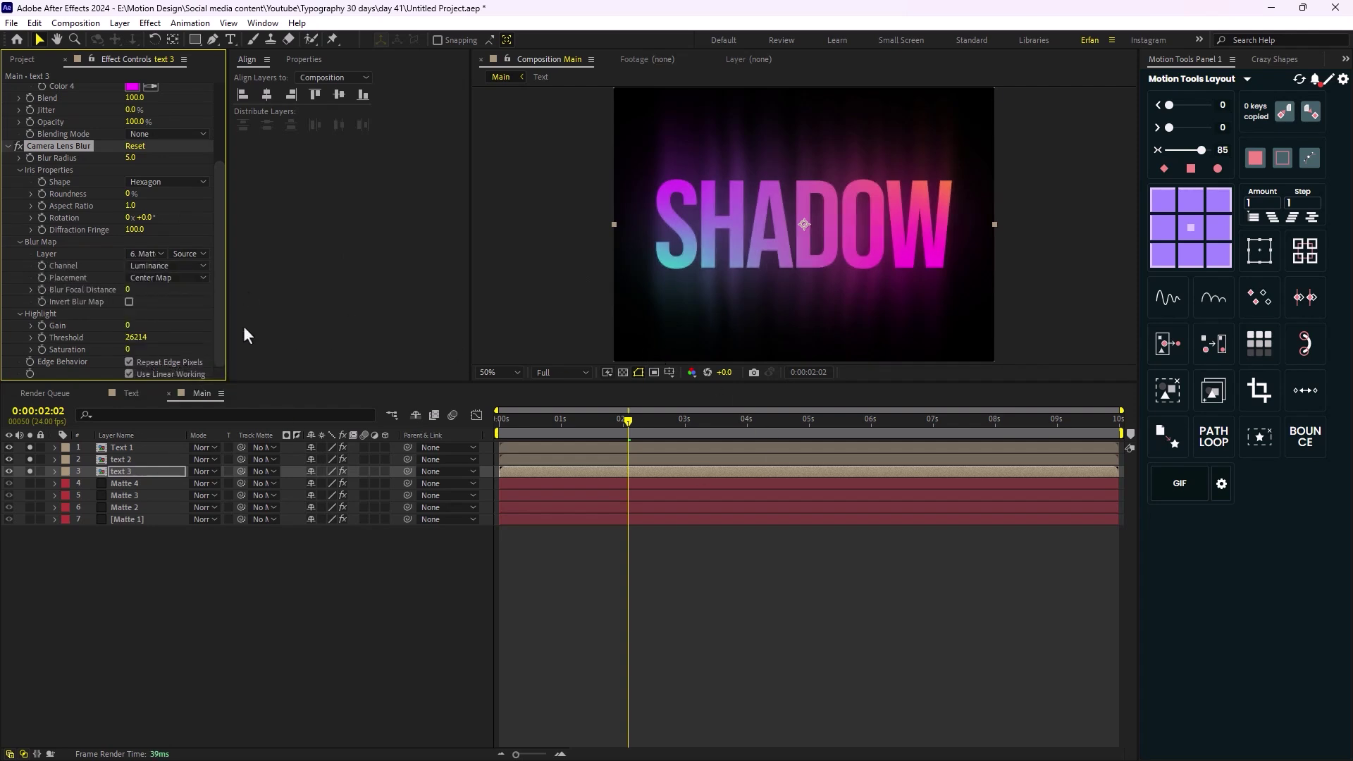
pyautogui.click(191, 253)
pyautogui.click(231, 305)
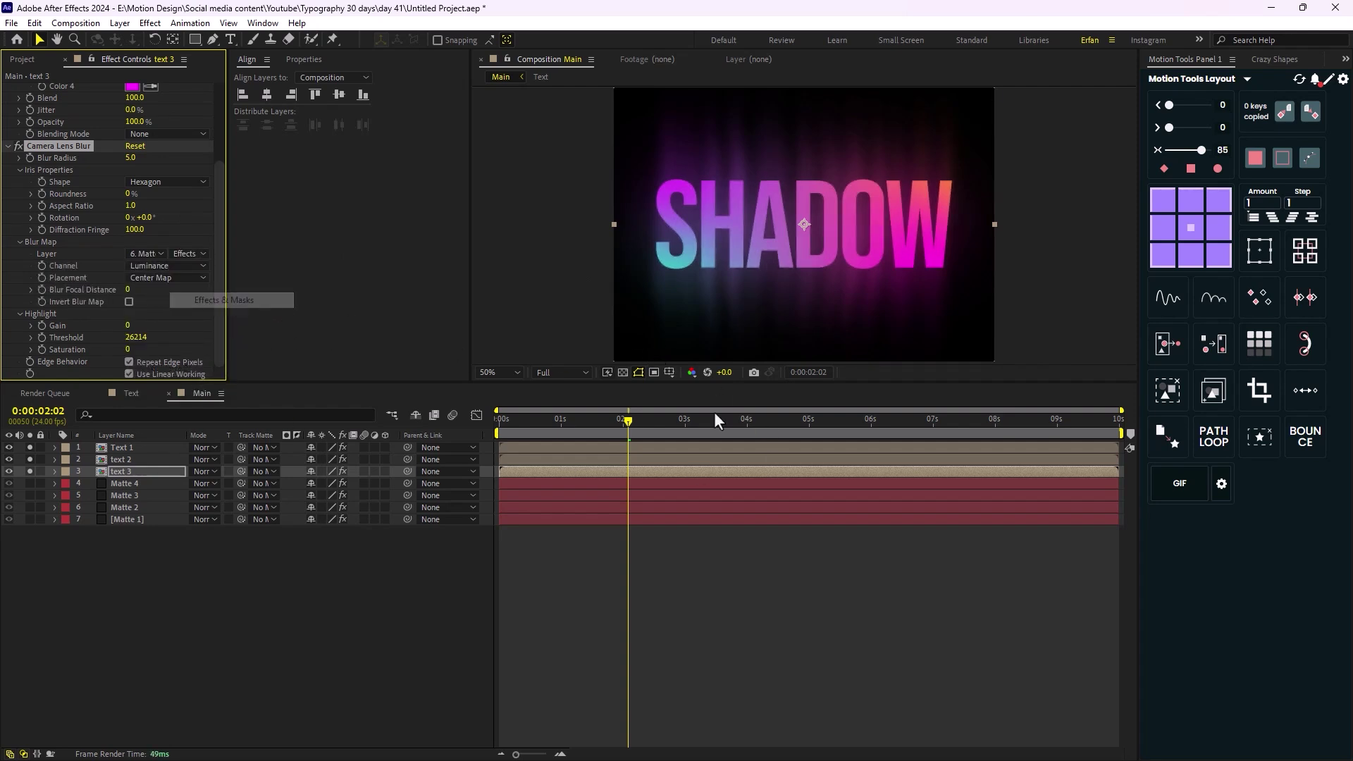
# Preview the lens-blurred shadows and collapse text 3's effect properties.
pyautogui.press(',')
pyautogui.press('.')
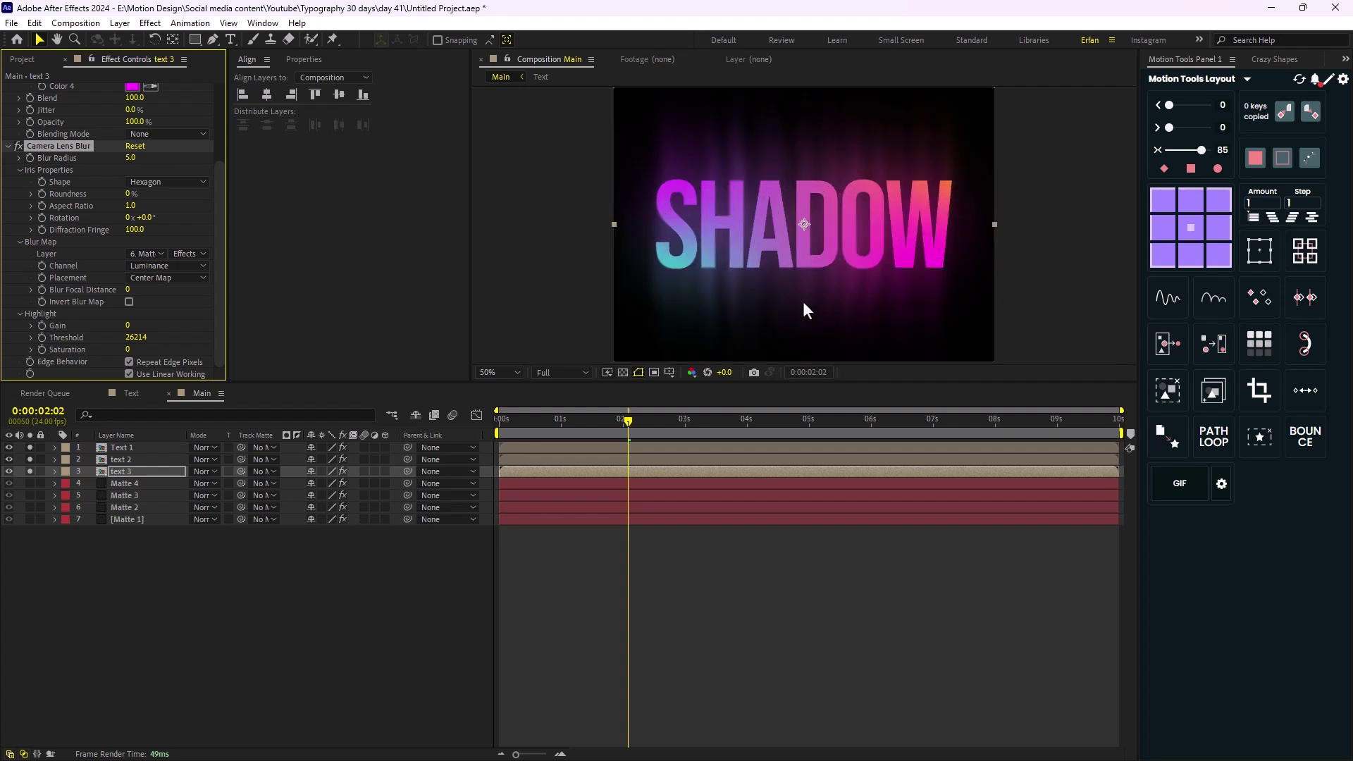
pyautogui.press(',')
pyautogui.click(623, 416)
pyautogui.moveTo(623, 417)
pyautogui.mouseDown()
pyautogui.moveTo(502, 425)
pyautogui.moveTo(636, 430)
pyautogui.mouseUp()
pyautogui.press('space')
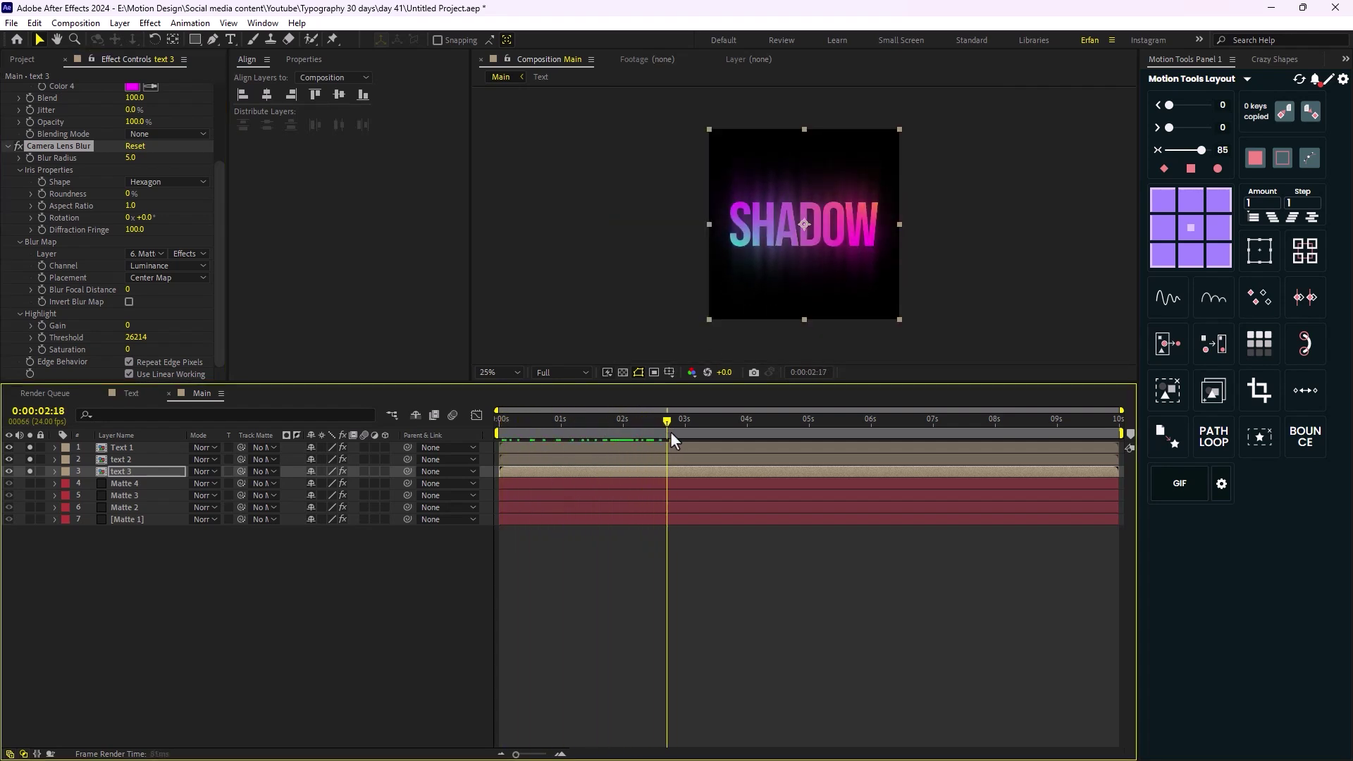
pyautogui.scroll(3, 32, 152)
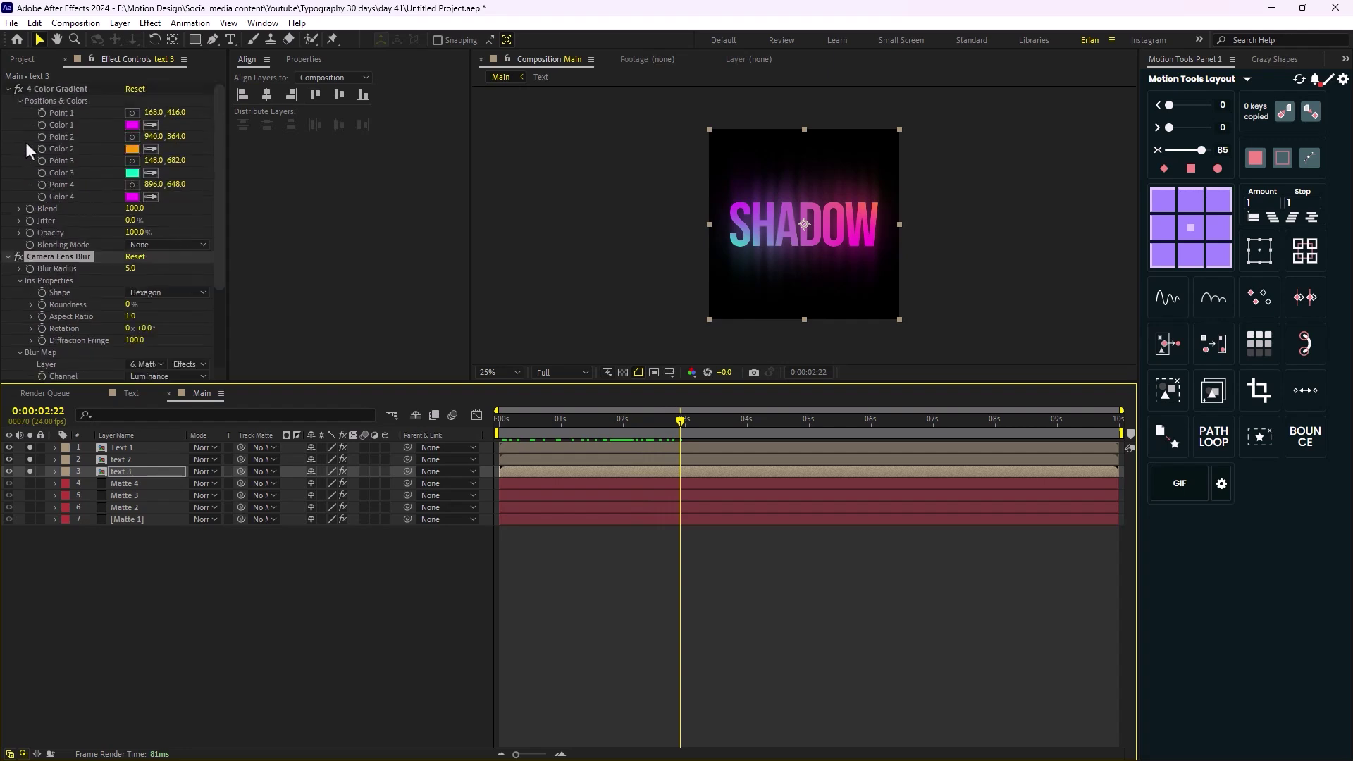
pyautogui.click(7, 90)
pyautogui.click(7, 101)
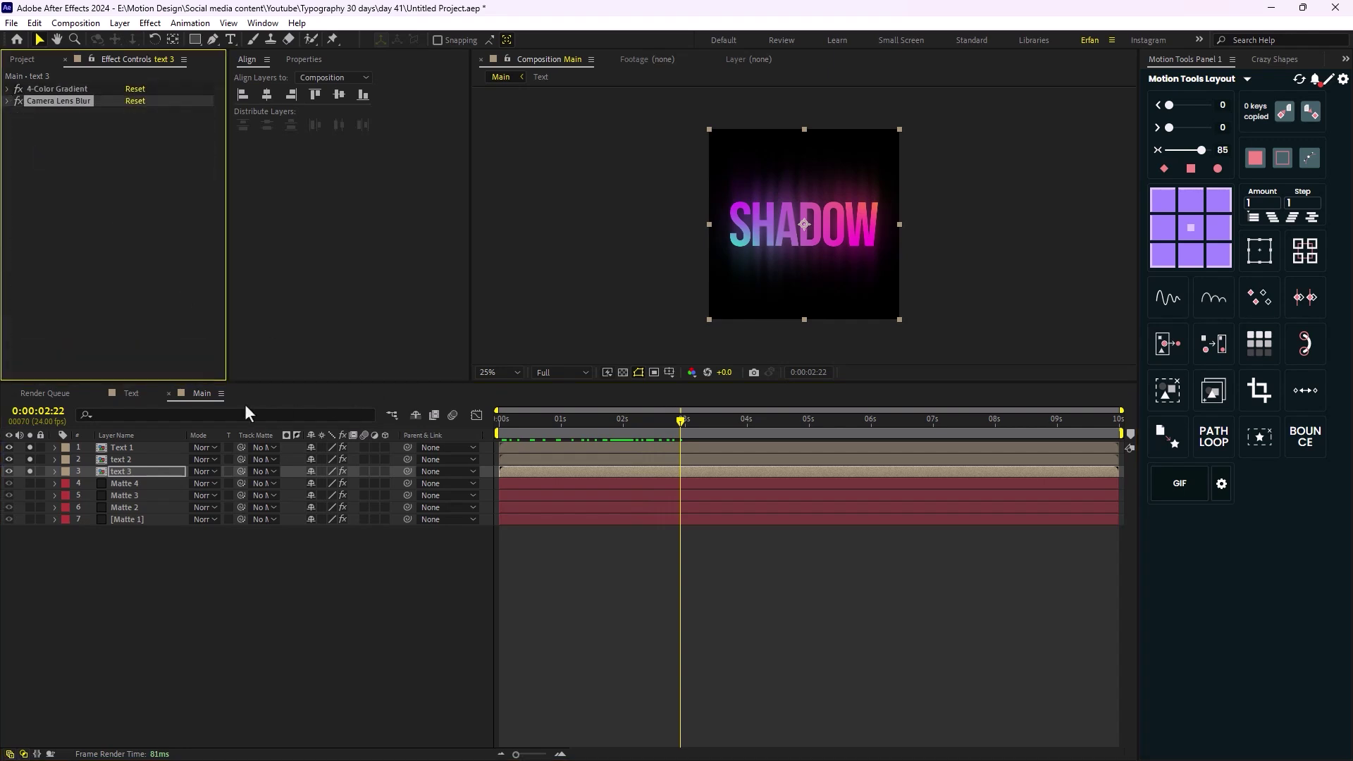
# Copy text 2's Turbulent Displace (Amount 20, Size 70) onto text 3, then select text 2's Set Matte.
pyautogui.click(140, 395)
pyautogui.click(189, 394)
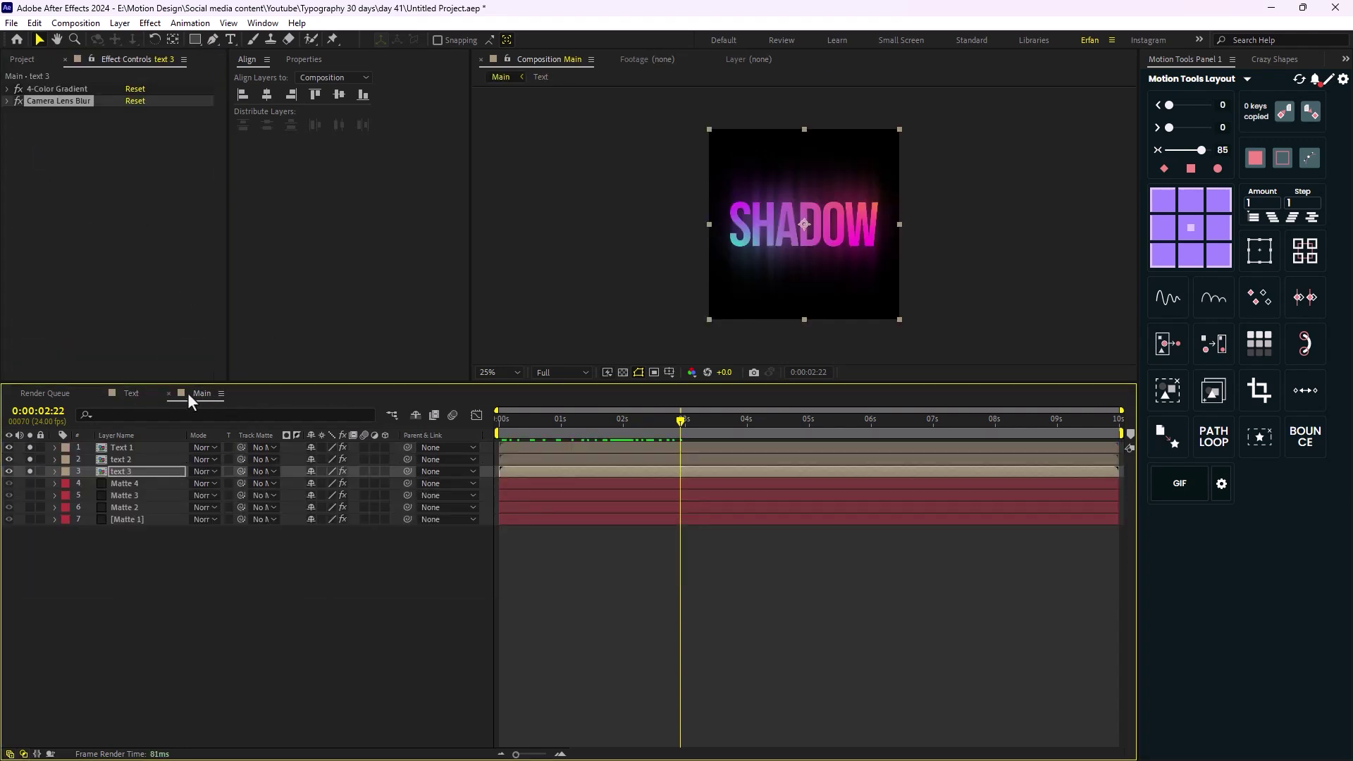
pyautogui.click(139, 462)
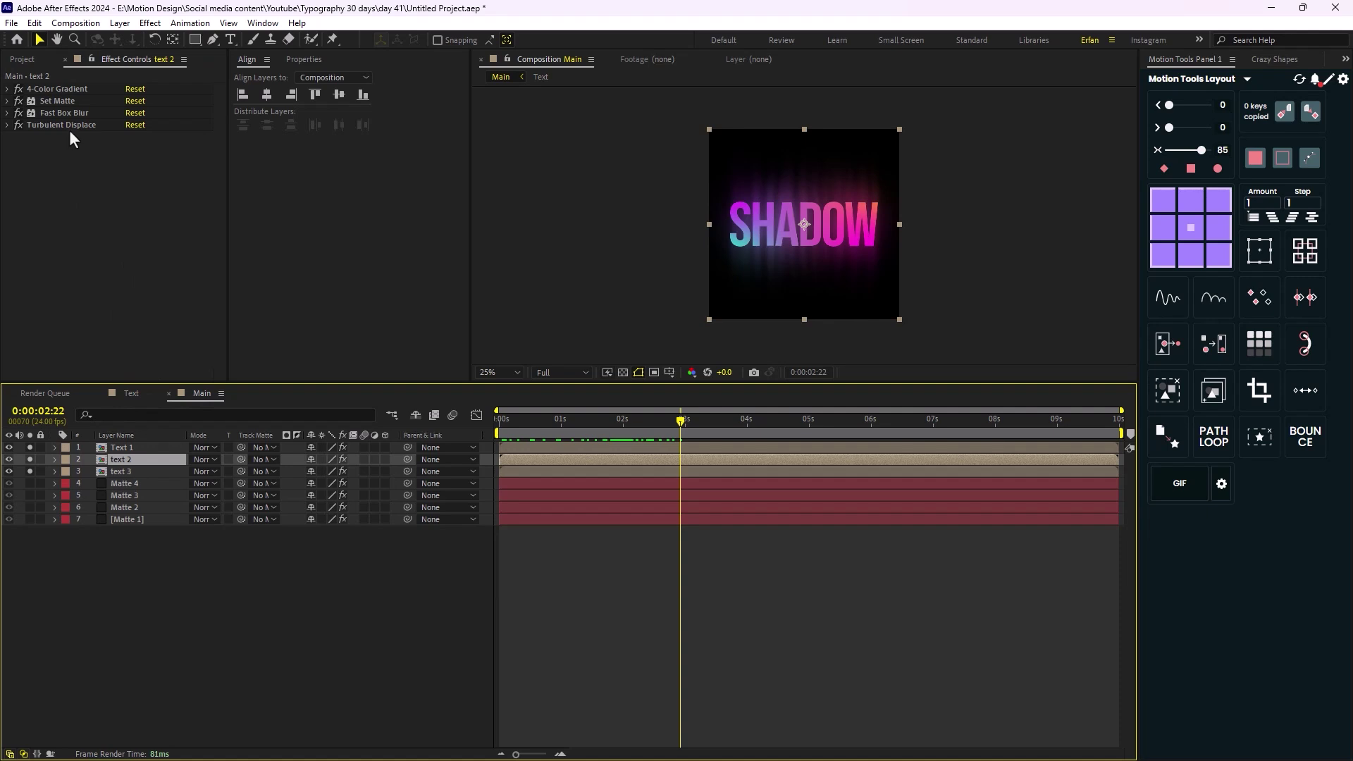
pyautogui.click(69, 127)
pyautogui.click(168, 473)
pyautogui.click(130, 231)
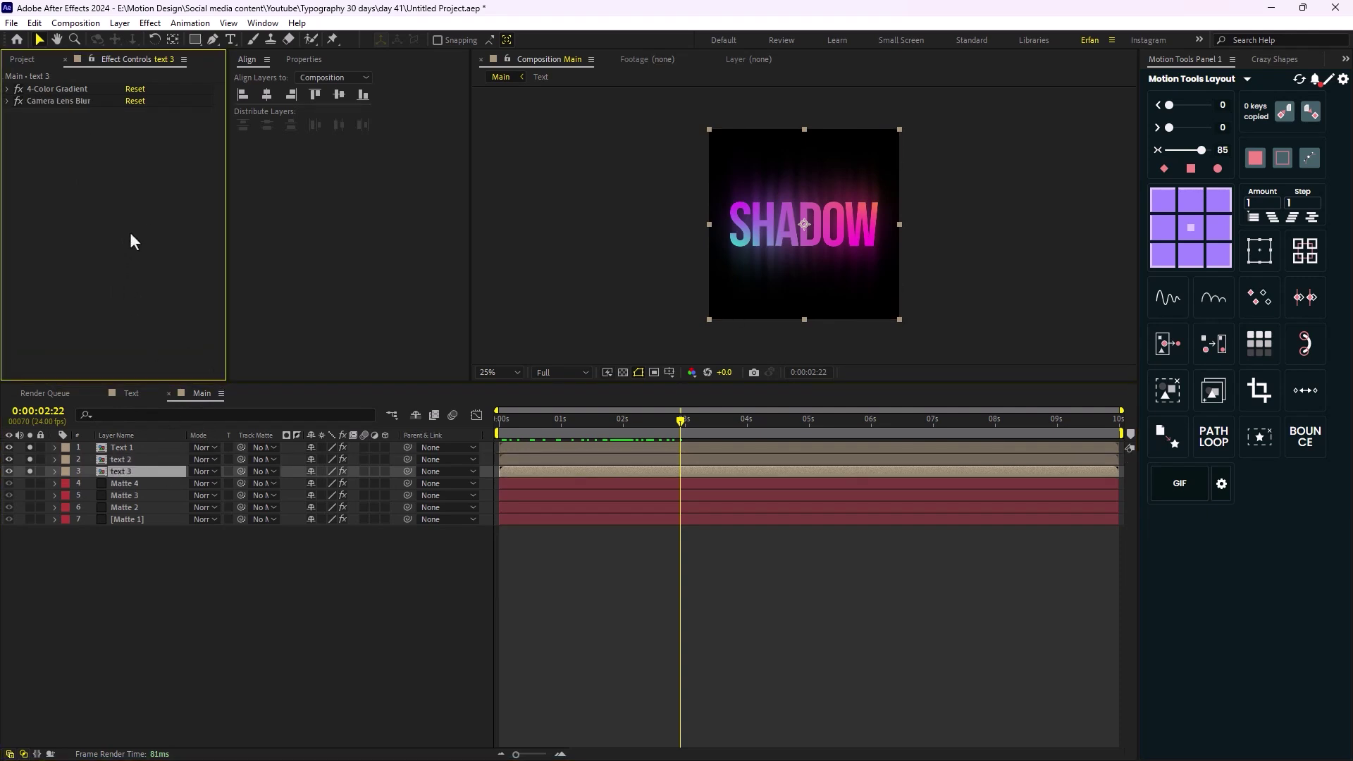
pyautogui.hotkey('ctrl', 'v')
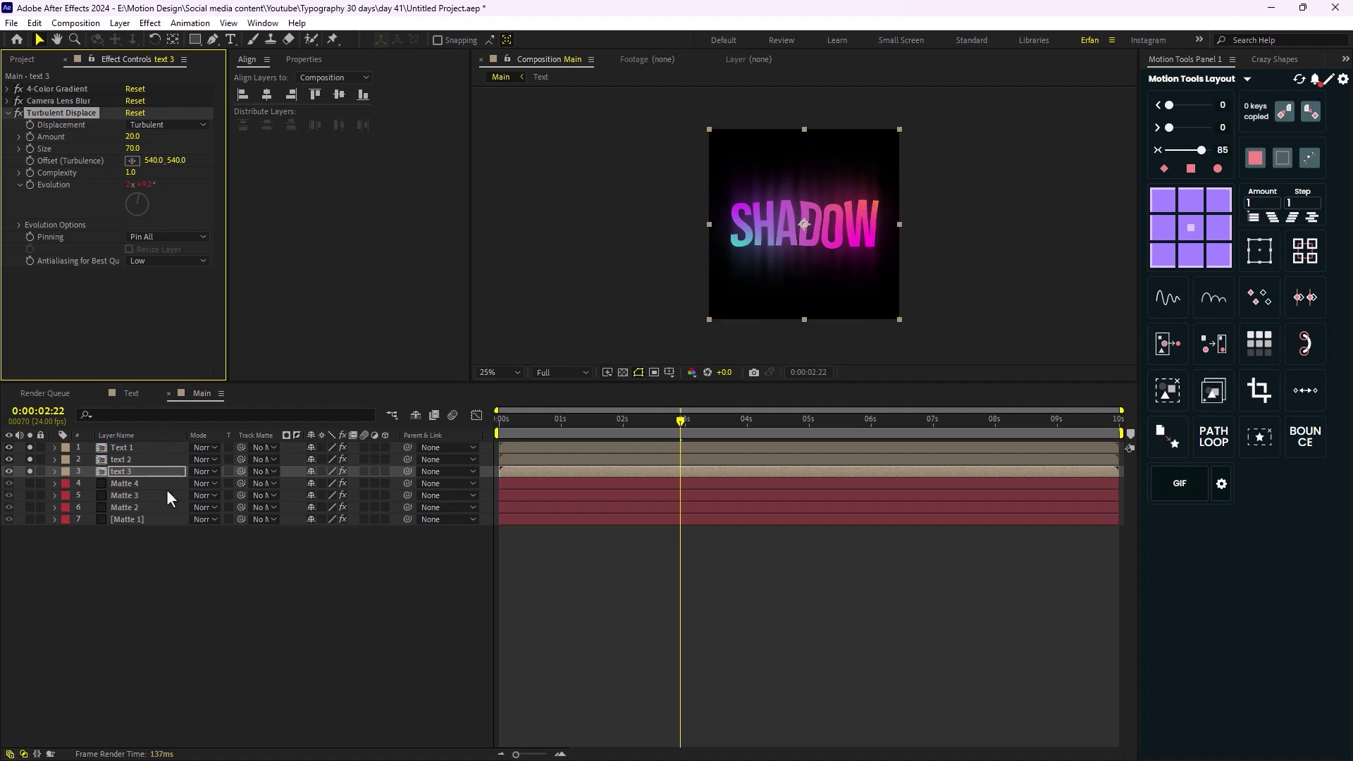
pyautogui.click(142, 458)
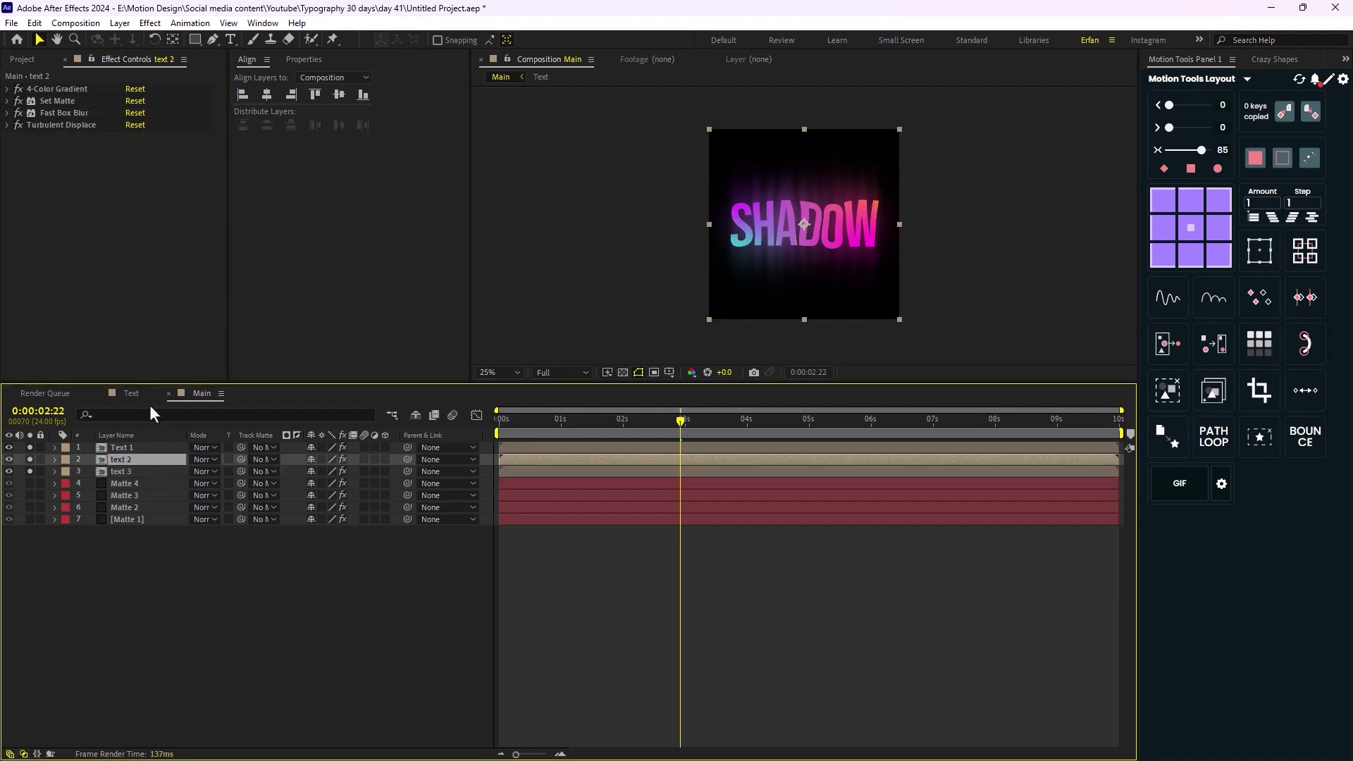
pyautogui.click(71, 102)
# Paste Set Matte onto text 3 above Turbulent Displace, taking its matte from Matte 1.
pyautogui.click(127, 473)
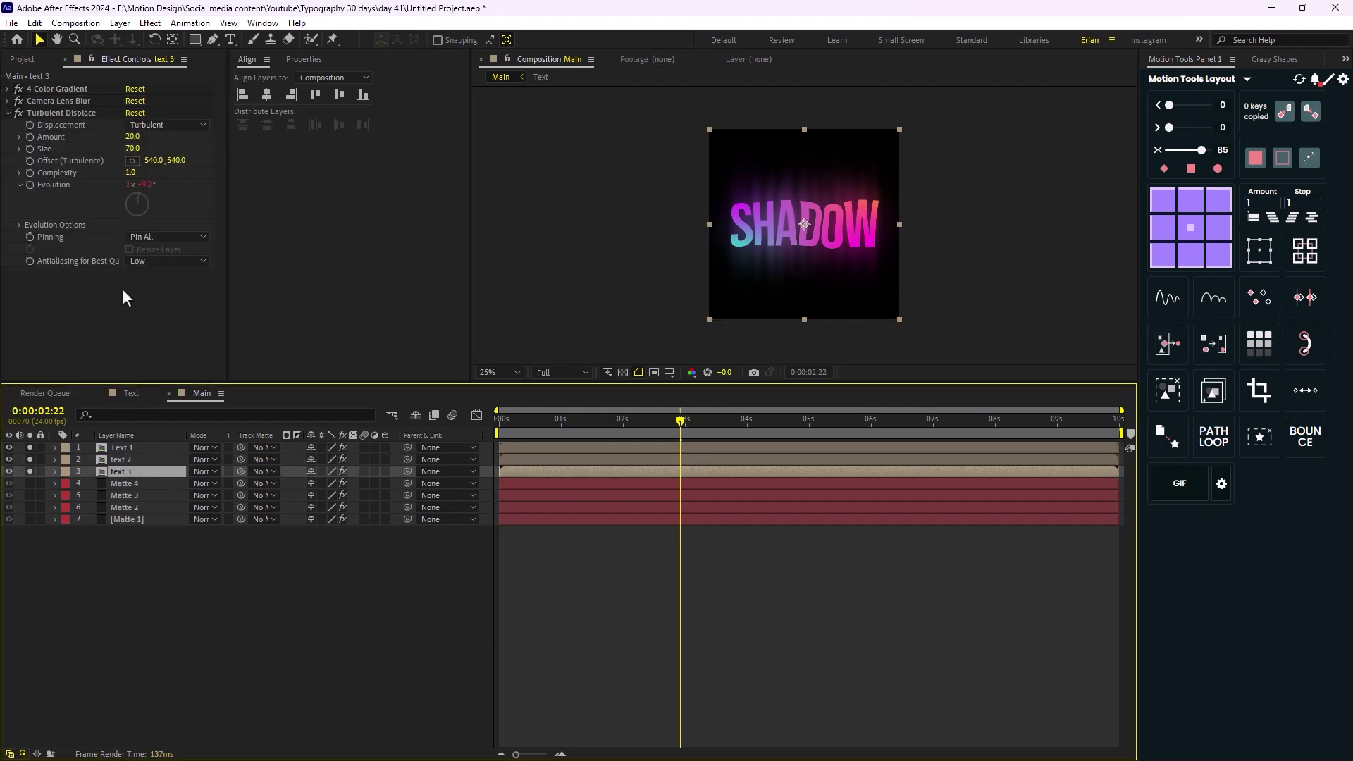
pyautogui.click(125, 294)
pyautogui.moveTo(70, 270); pyautogui.dragTo(69, 111)
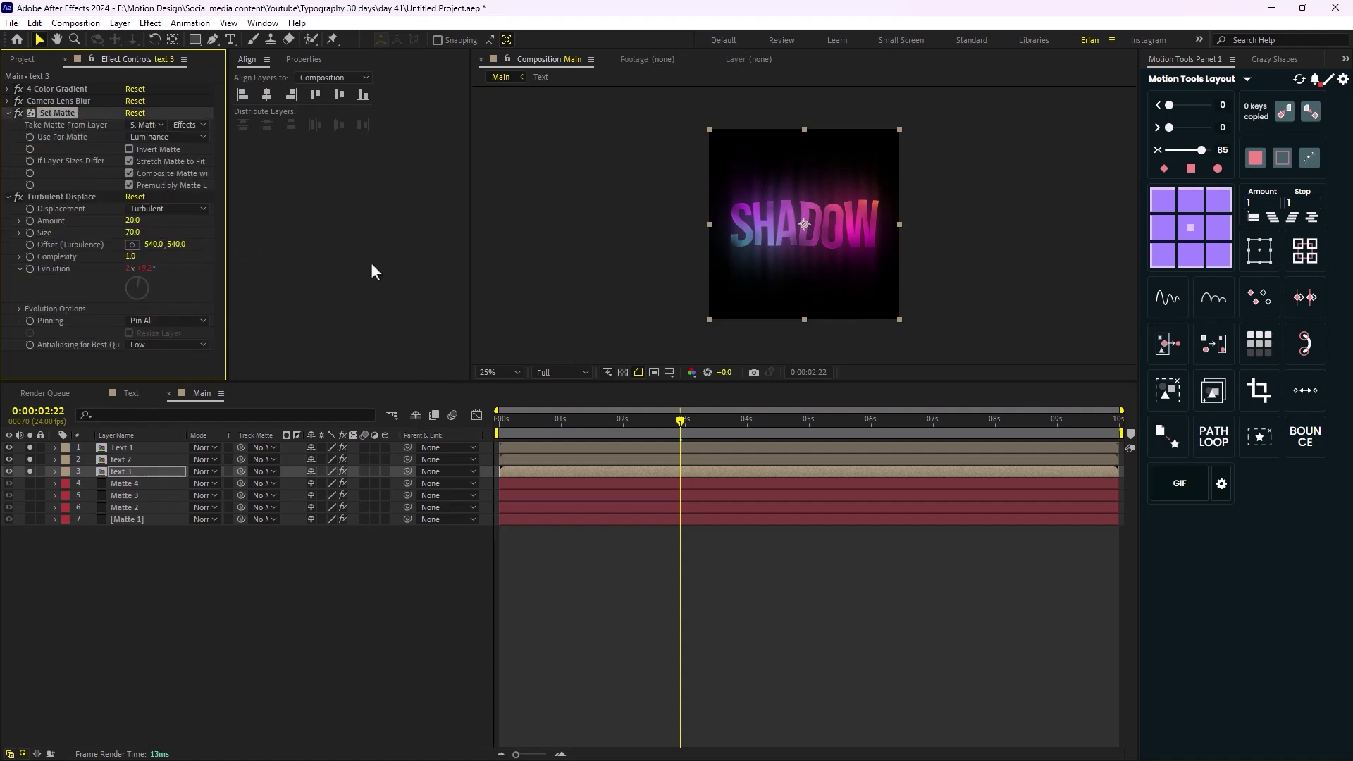
pyautogui.click(147, 124)
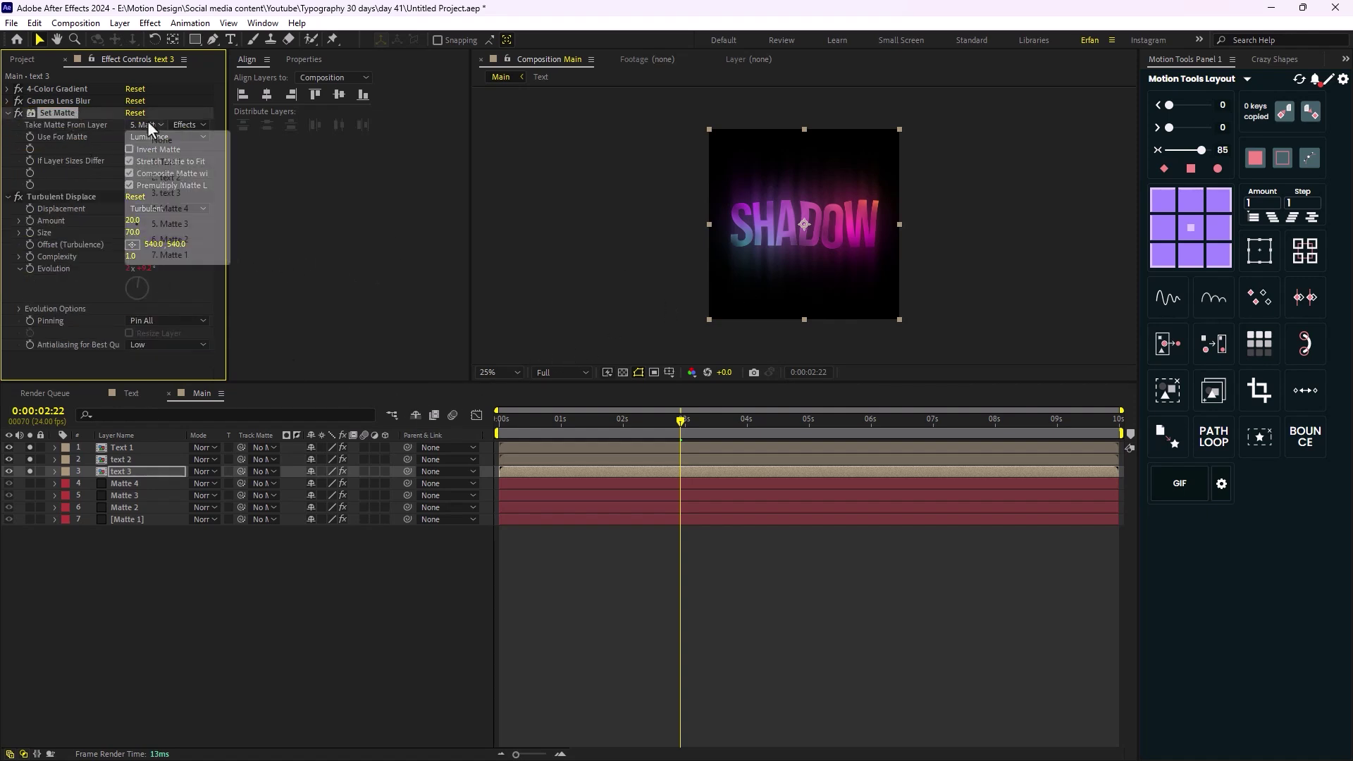
pyautogui.click(175, 255)
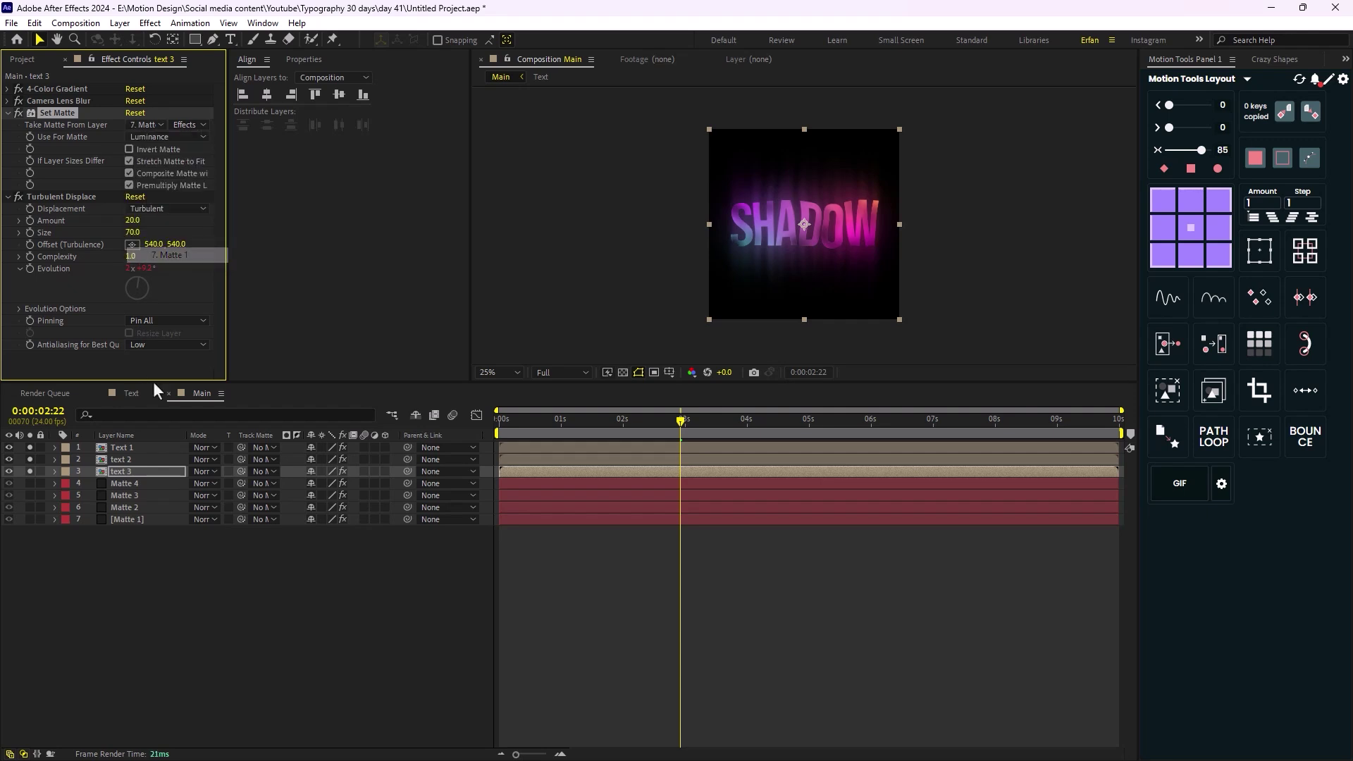
pyautogui.scroll(-2, 814, 272)
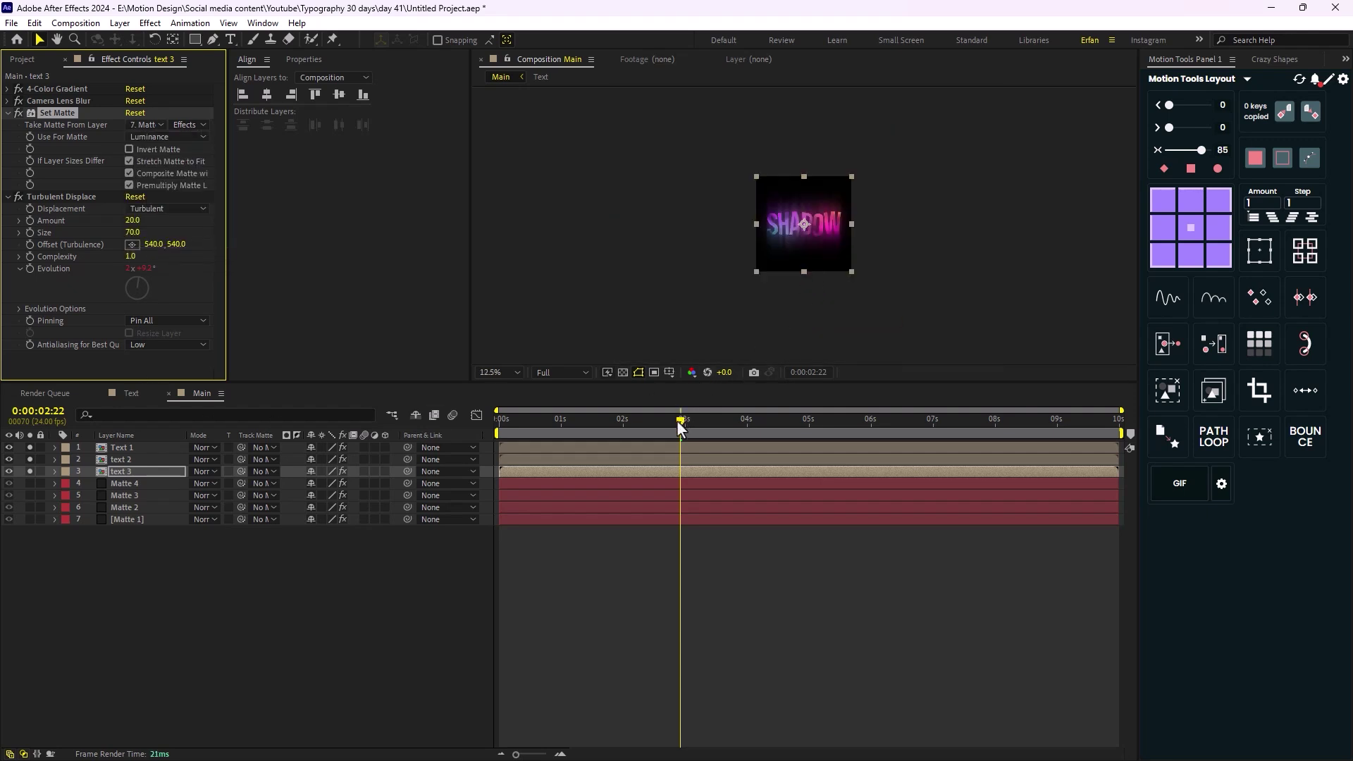
pyautogui.moveTo(680, 421); pyautogui.dragTo(505, 431)
# Lower Matte 1's Fractal Noise Contrast to 220 and preview the result.
pyautogui.press('space')
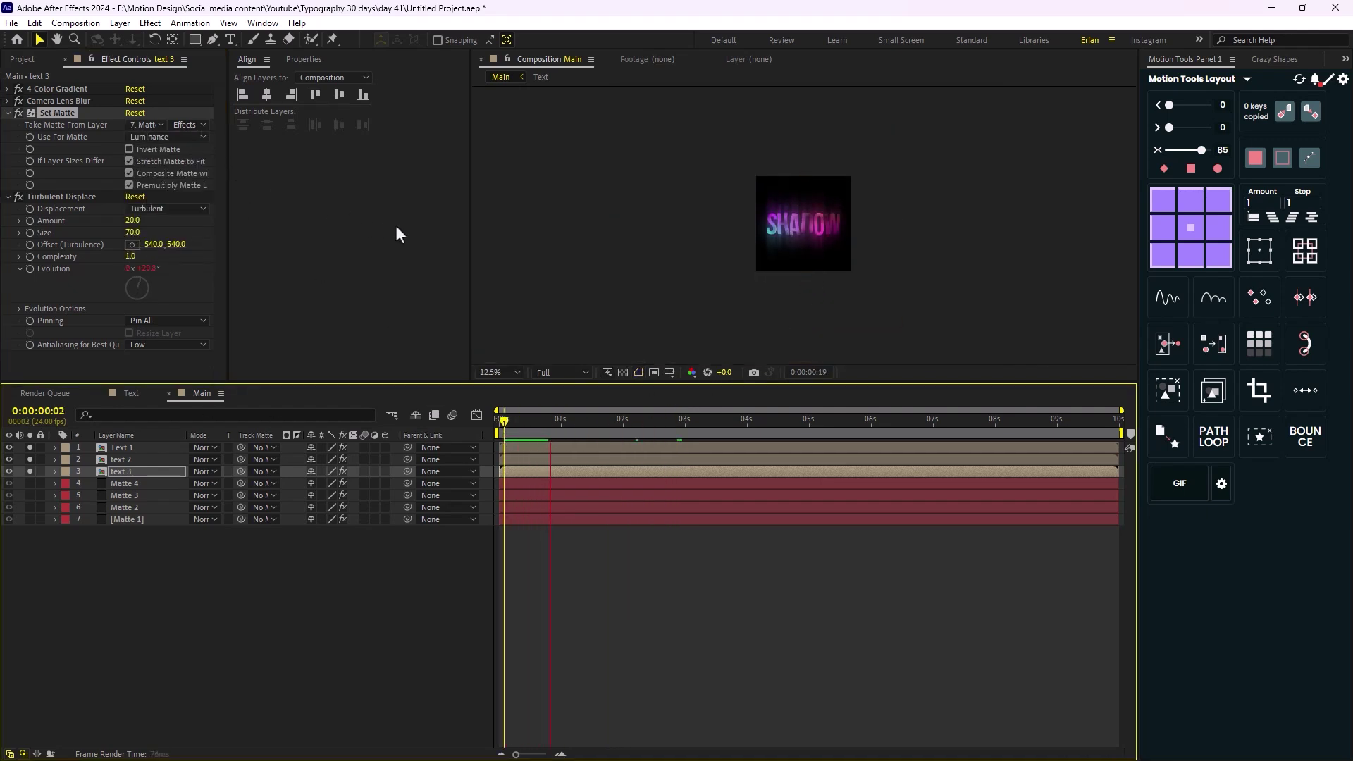
pyautogui.scroll(4, 825, 278)
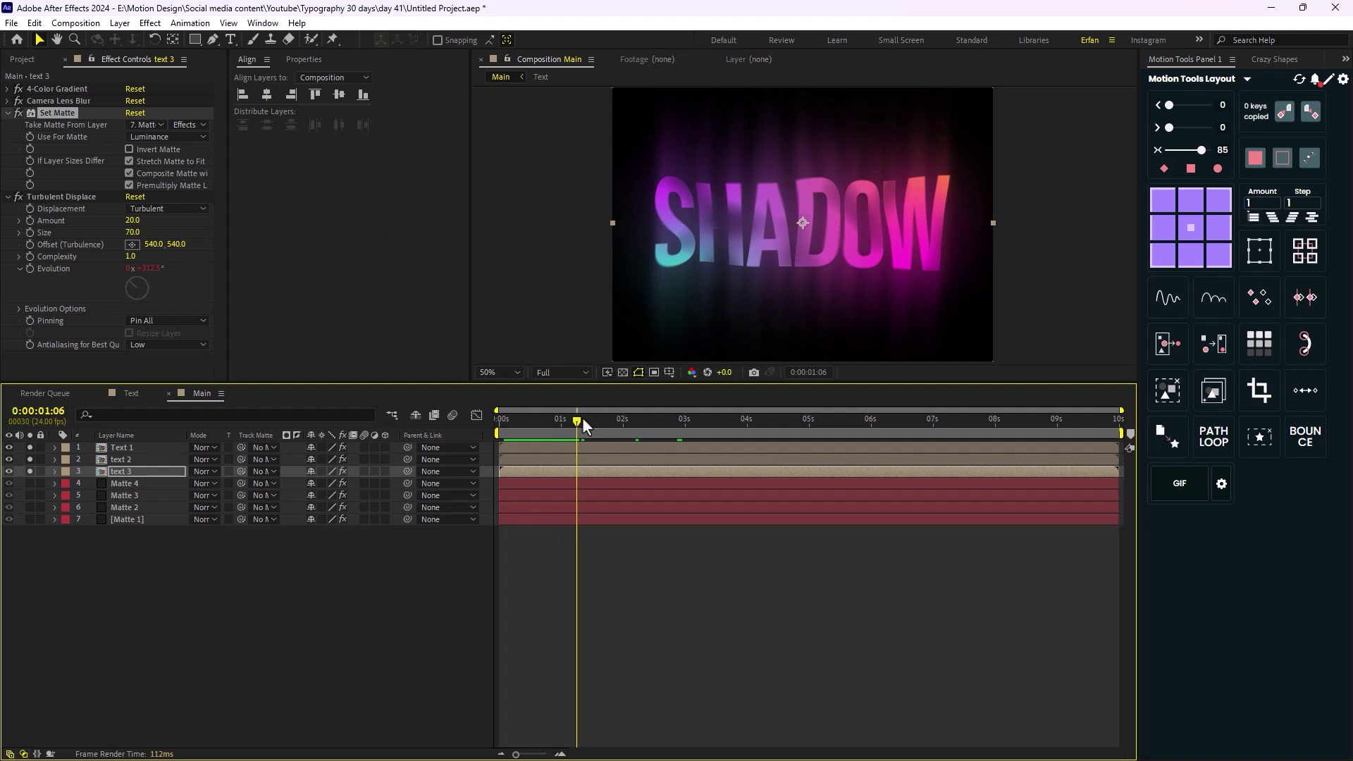
pyautogui.click(141, 518)
pyautogui.moveTo(146, 140); pyautogui.dragTo(67, 161)
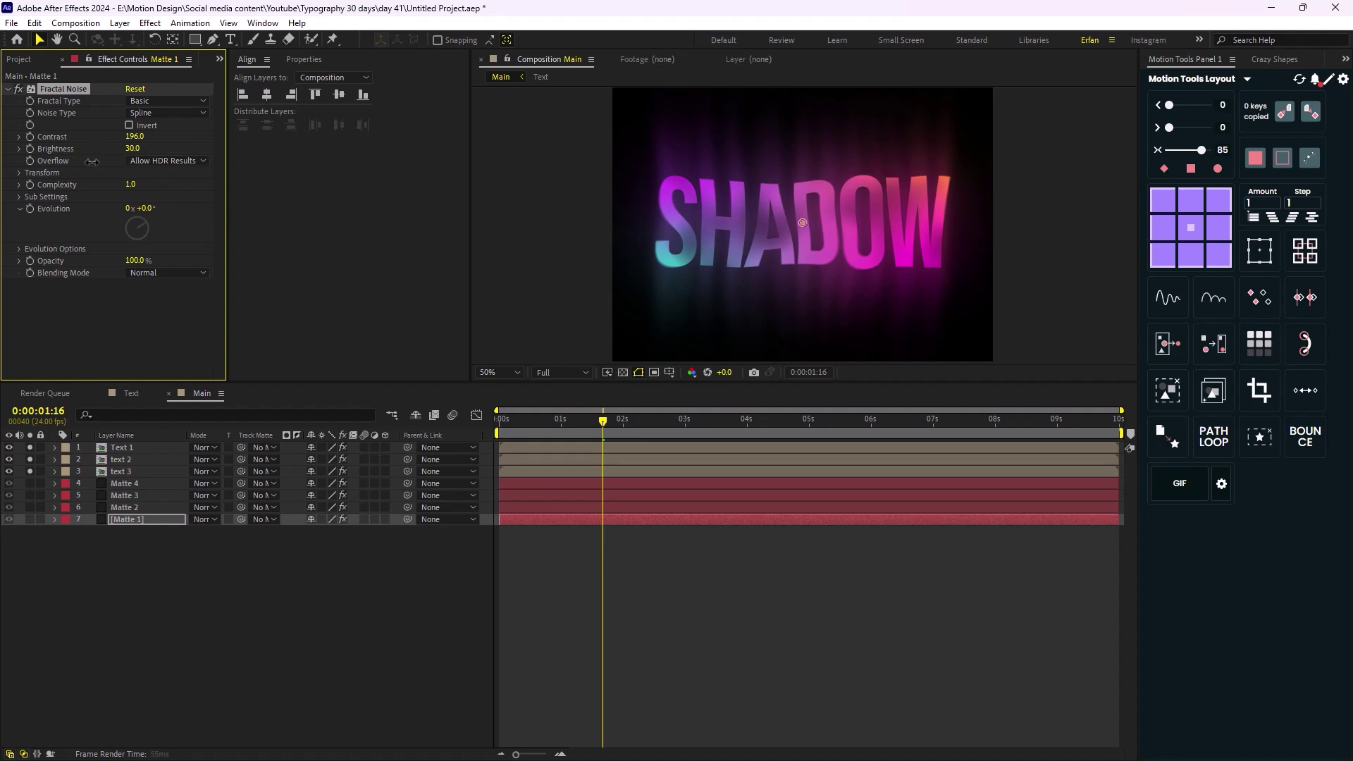
pyautogui.scroll(-2, 760, 222)
pyautogui.moveTo(603, 421); pyautogui.dragTo(479, 425)
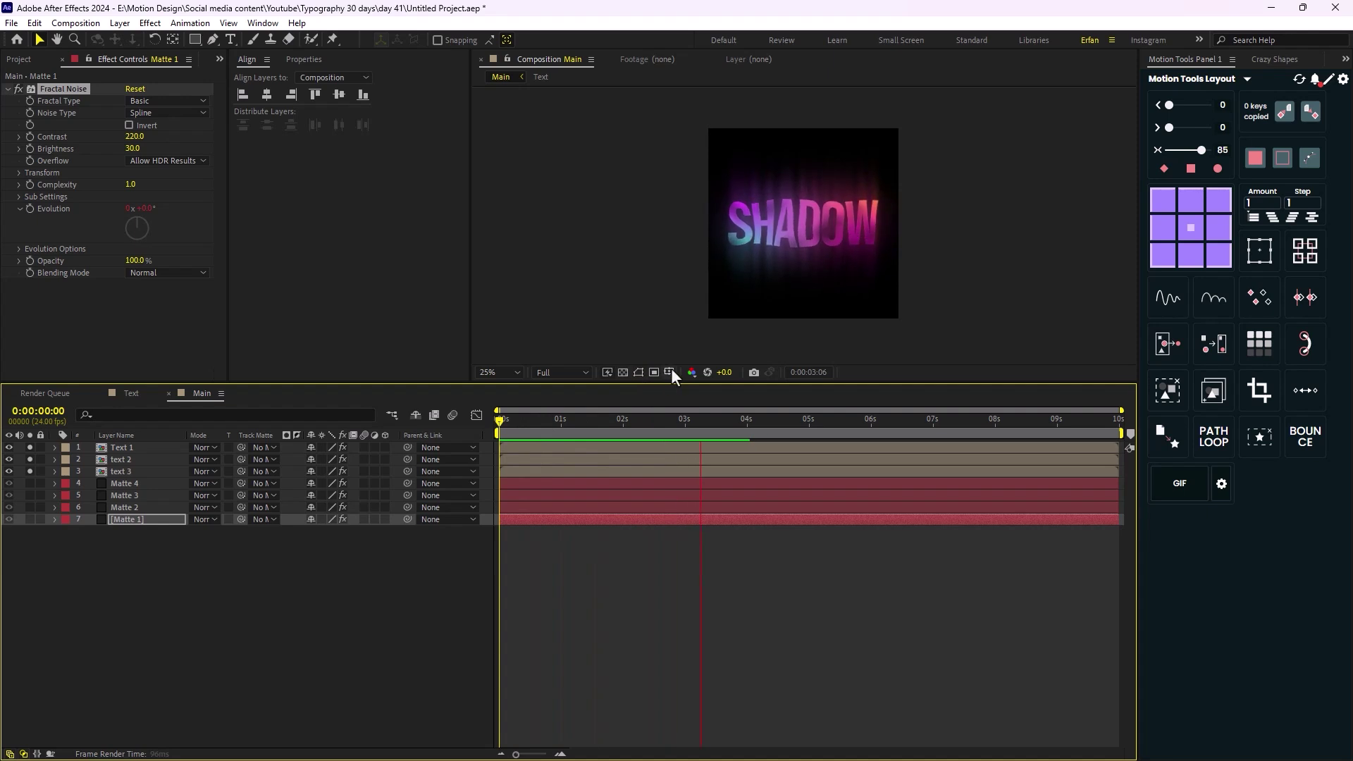
pyautogui.press('space')
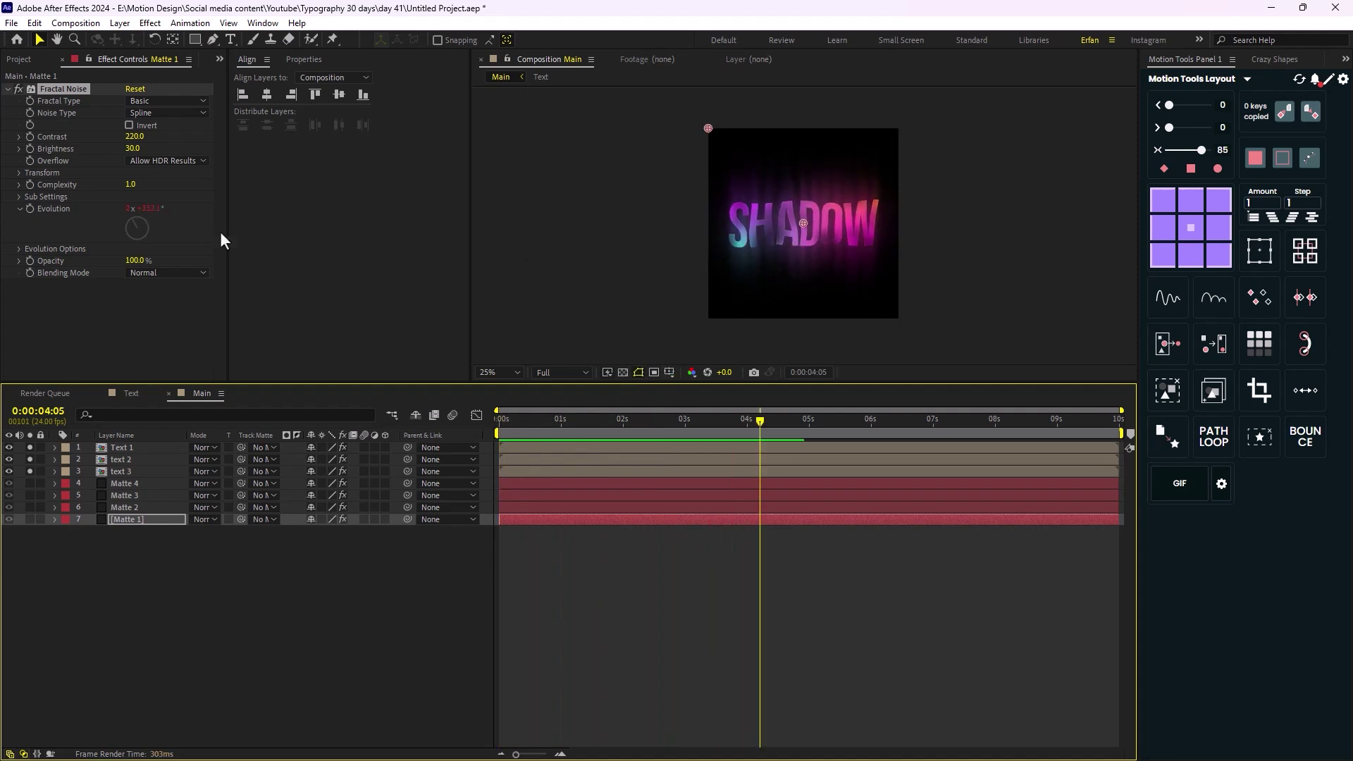
# Retune text 3's Turbulent Displace to Amount 21 and Size 38, then preview.
pyautogui.click(138, 471)
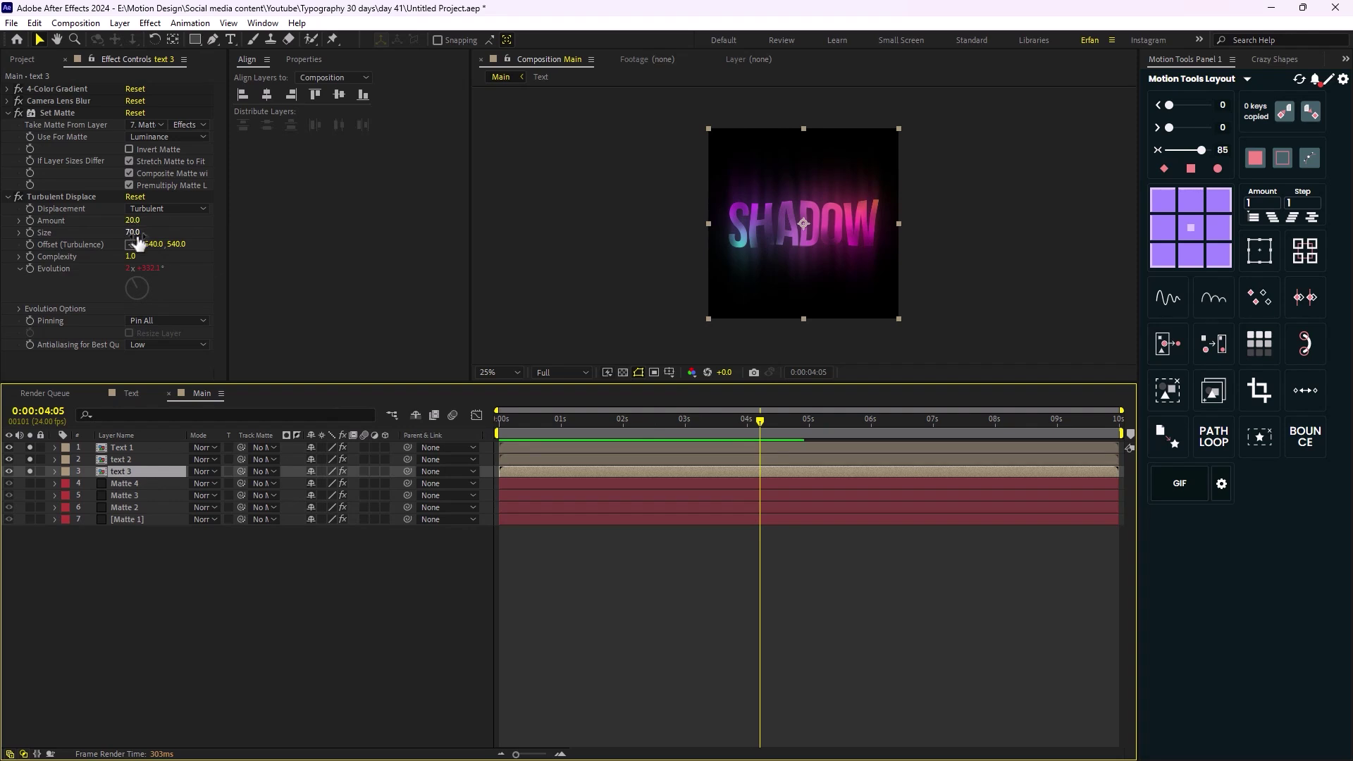
pyautogui.moveTo(129, 232)
pyautogui.mouseDown()
pyautogui.moveTo(113, 234)
pyautogui.moveTo(127, 222)
pyautogui.mouseUp()
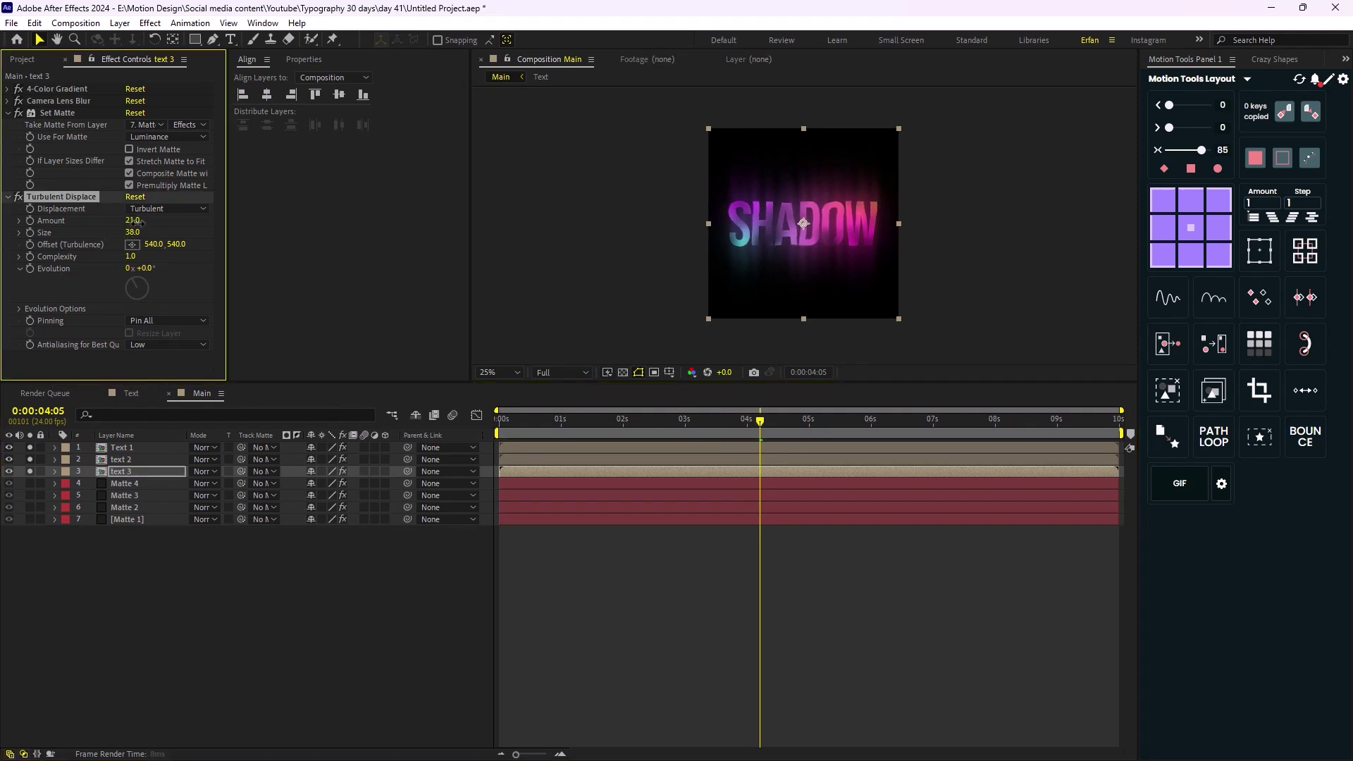
pyautogui.moveTo(716, 420); pyautogui.dragTo(488, 421)
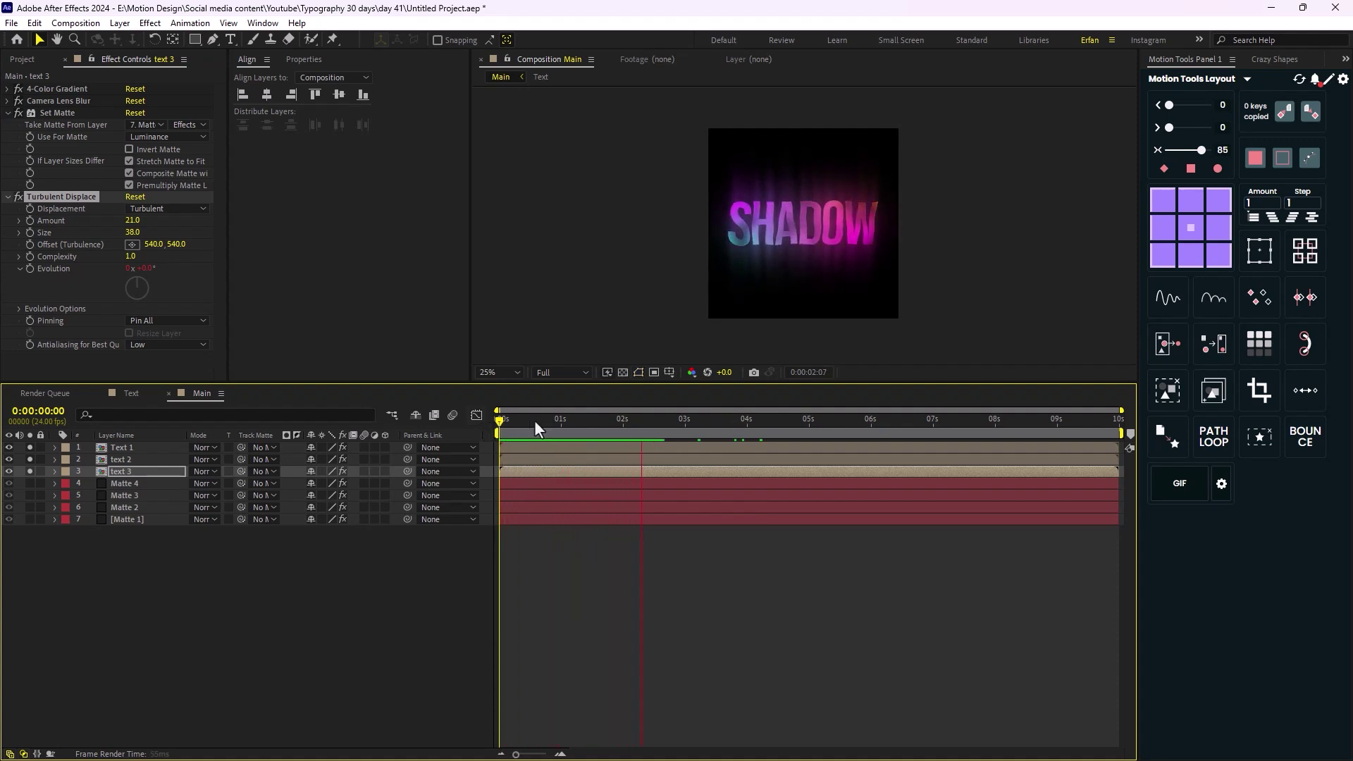
pyautogui.press('space')
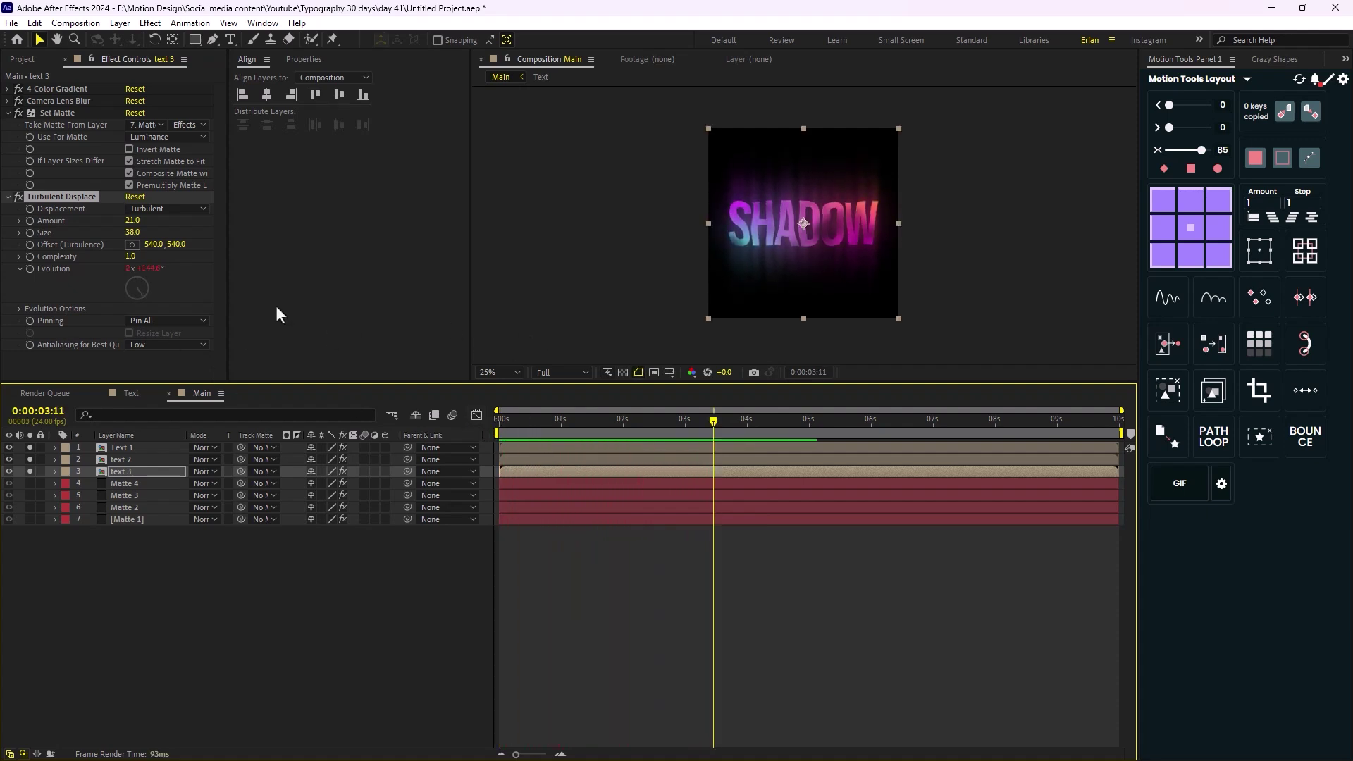
# Unsolo text 3 and hide the Matte 4, Matte 3, Matte 2 and Matte 1 layers.
pyautogui.click(8, 197)
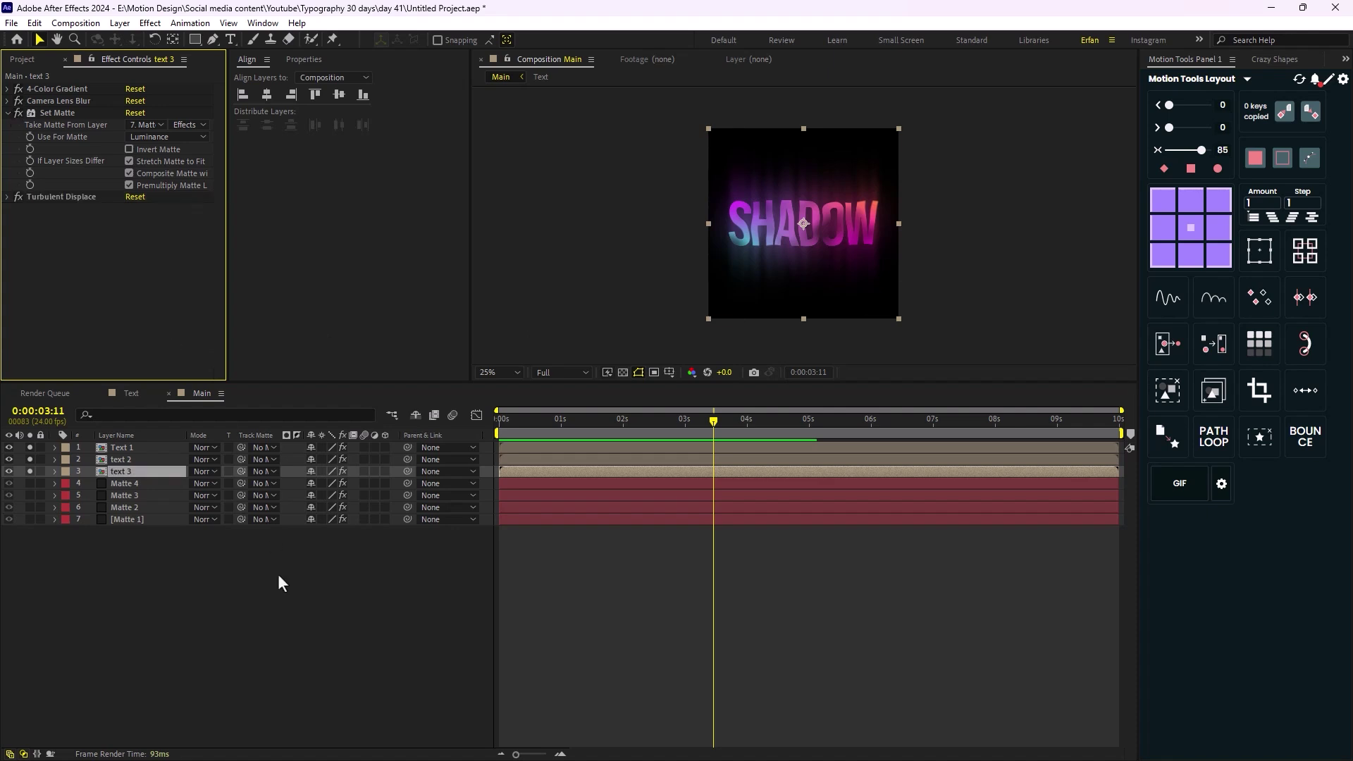
pyautogui.click(245, 638)
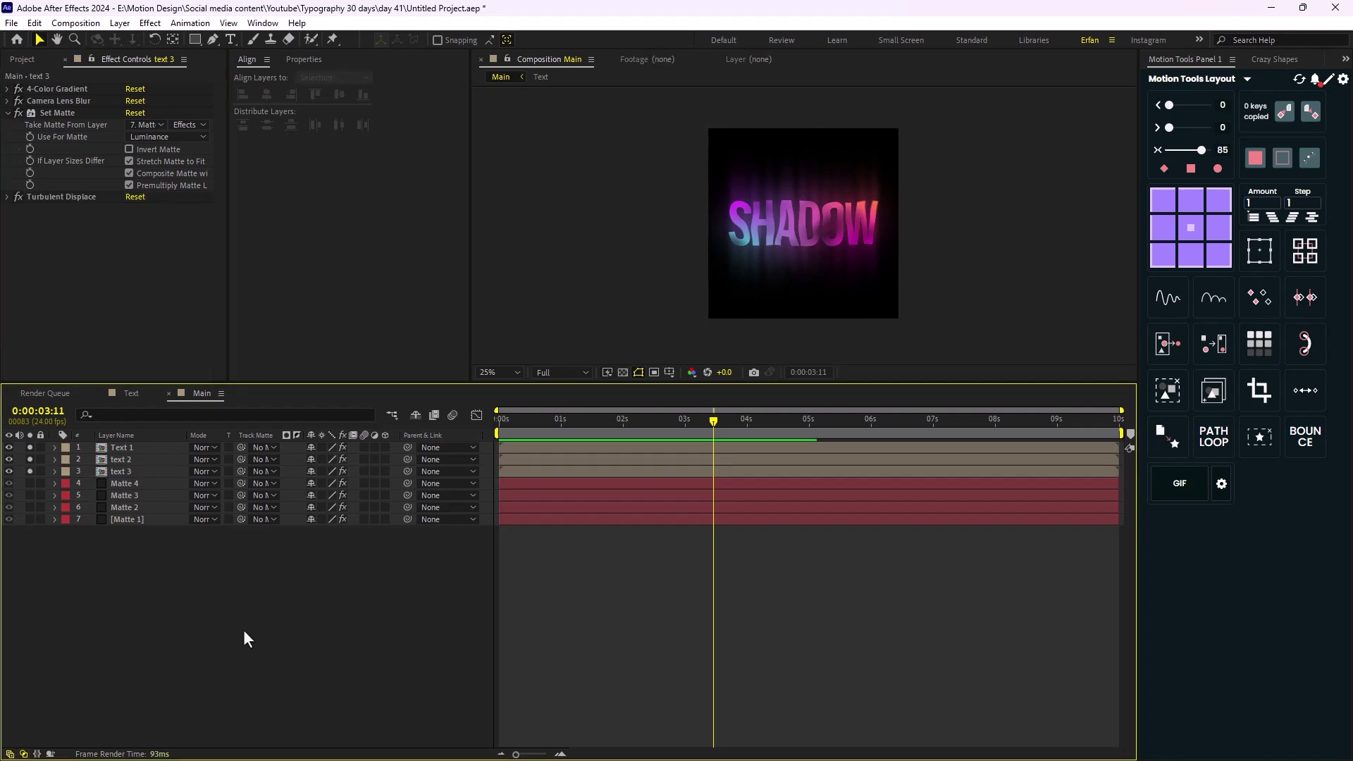
pyautogui.click(30, 471)
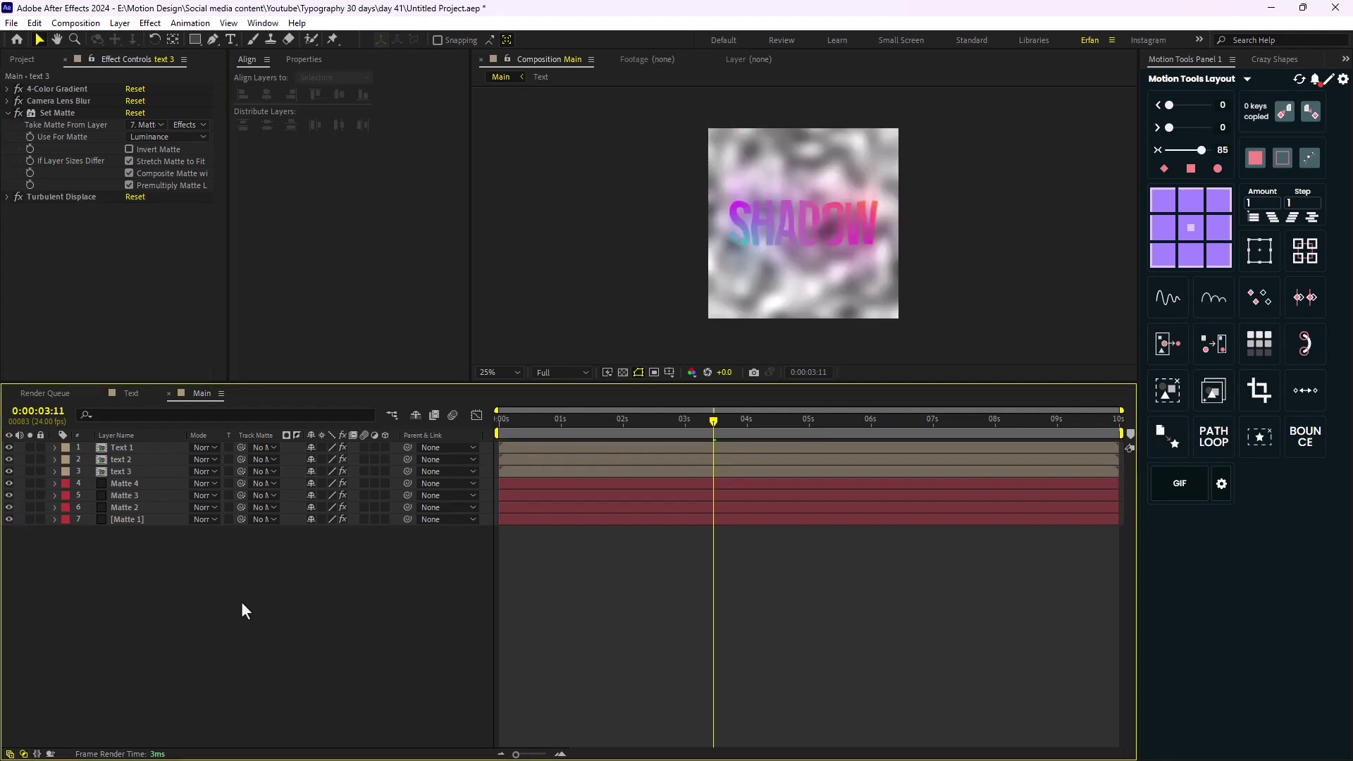
pyautogui.click(132, 485)
pyautogui.keyDown('shift'); pyautogui.click(136, 507); pyautogui.keyUp('shift')
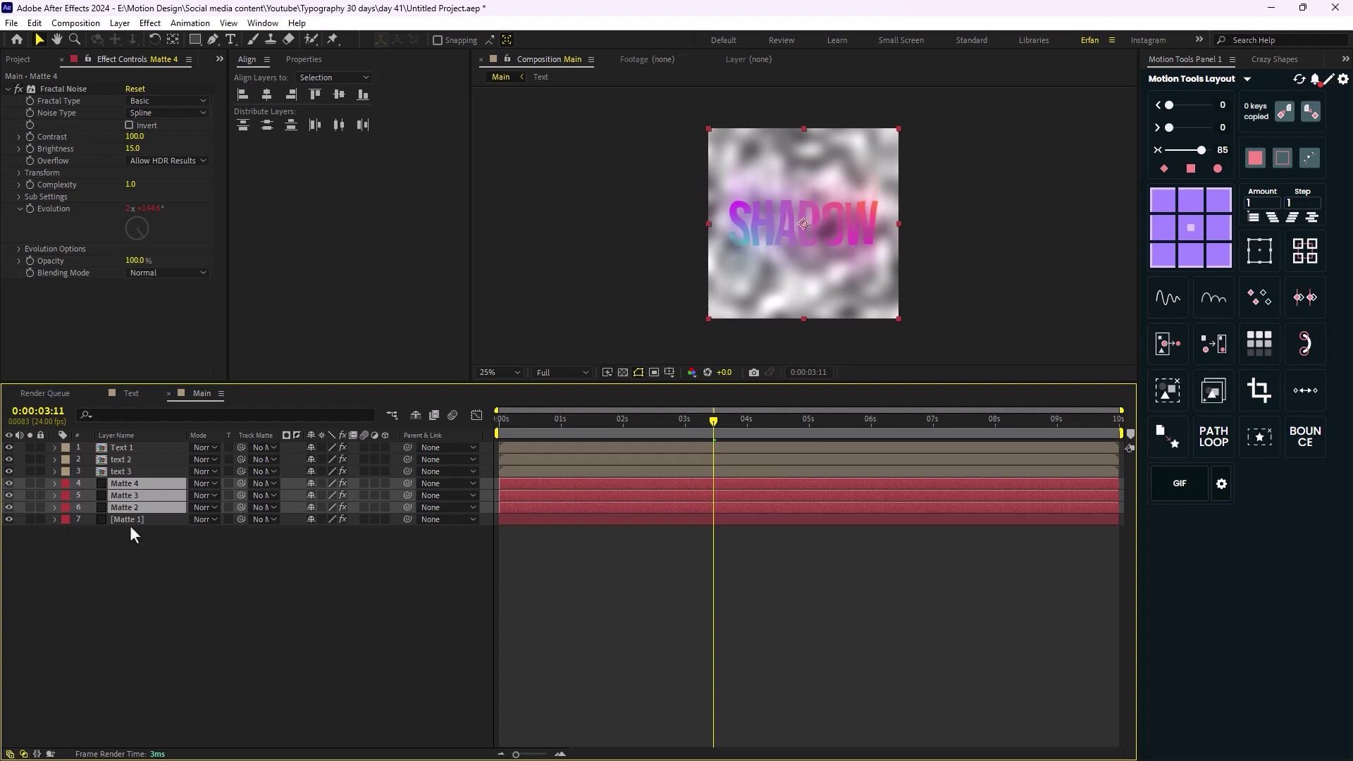
pyautogui.keyDown('shift'); pyautogui.click(130, 521); pyautogui.keyUp('shift')
pyautogui.click(10, 483)
pyautogui.click(88, 543)
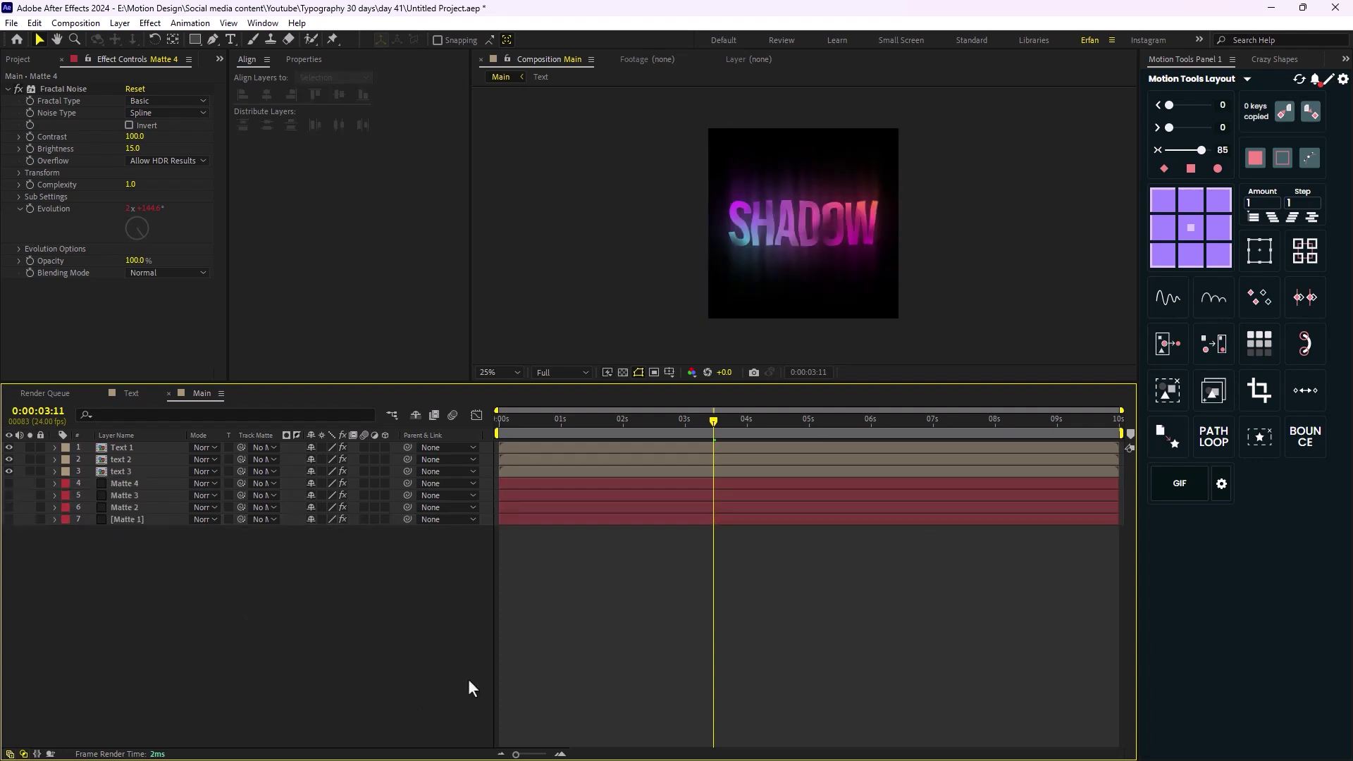
# Create a new solid layer named BG.
pyautogui.hotkey('ctrl', 'y')
pyautogui.write('B')
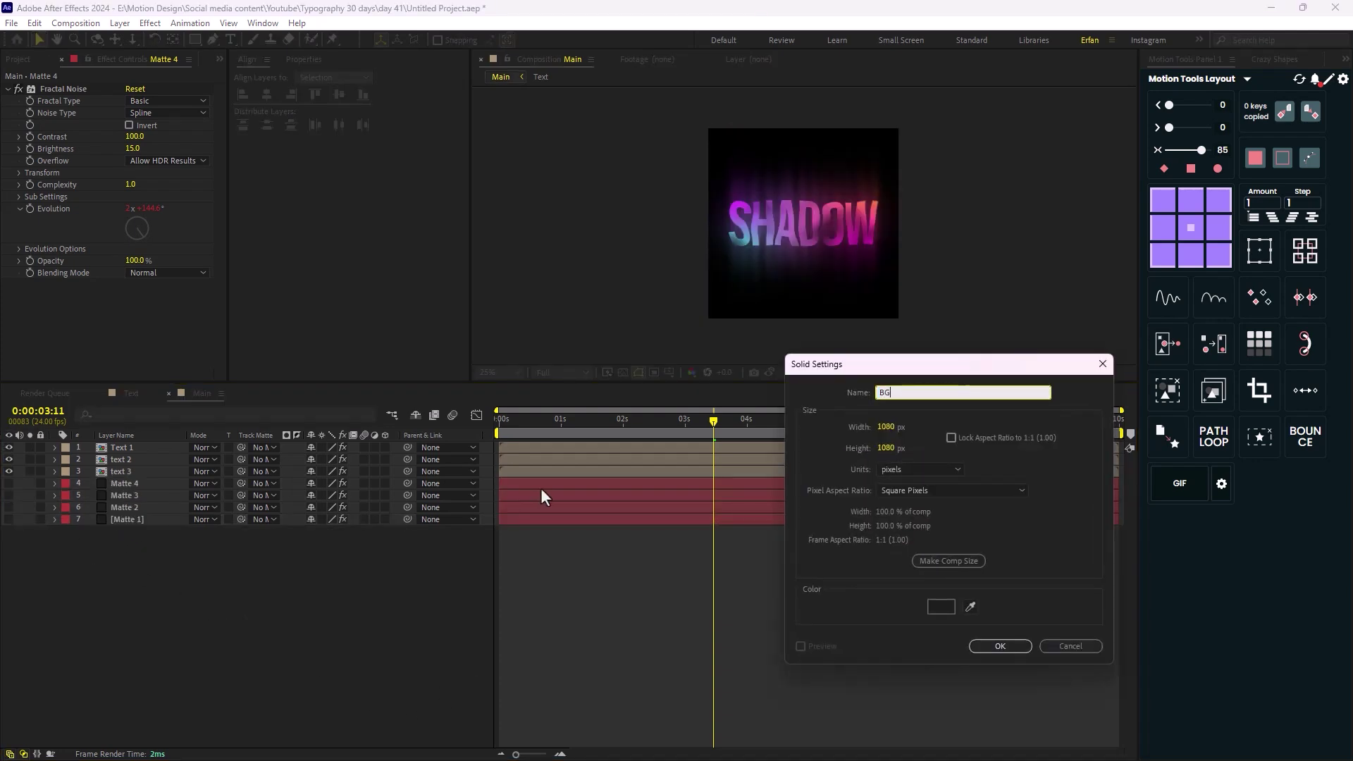
pyautogui.write('G')
pyautogui.press('Return')
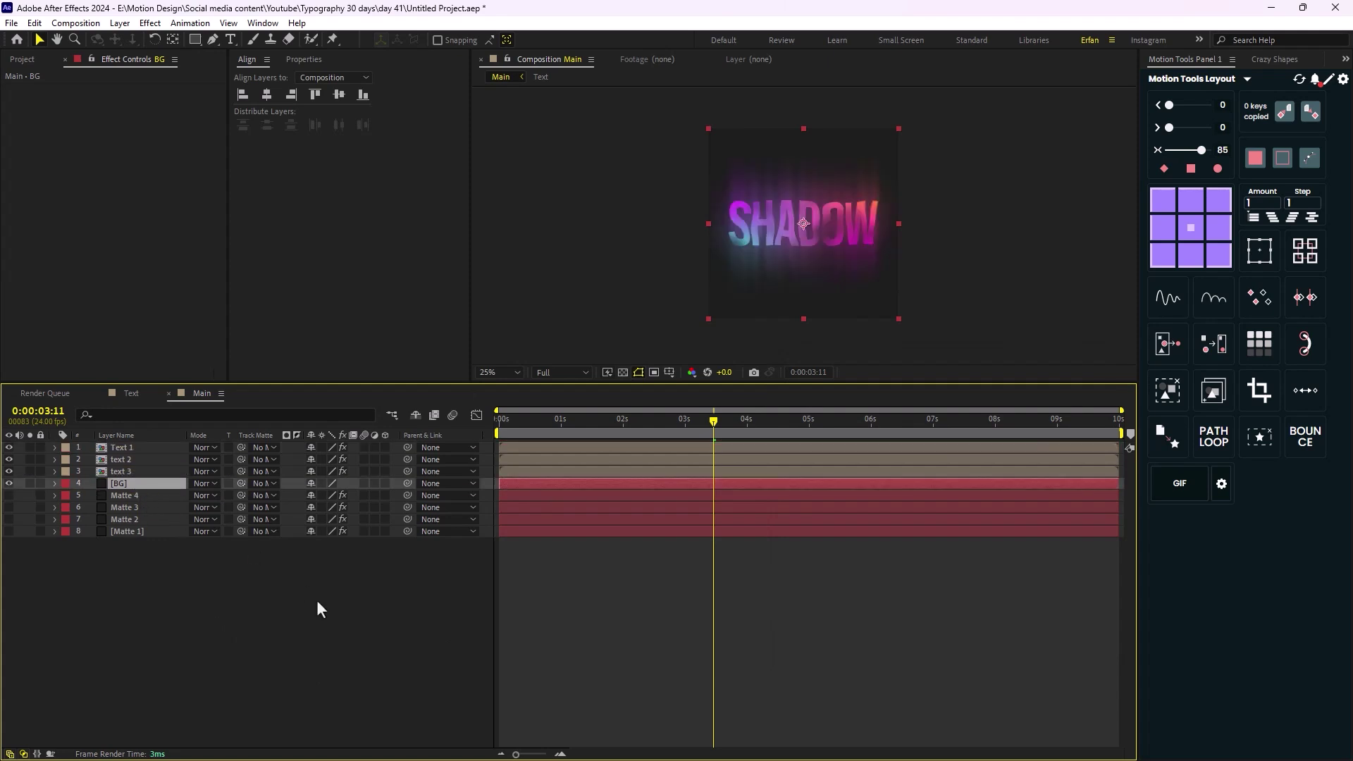
pyautogui.click(318, 606)
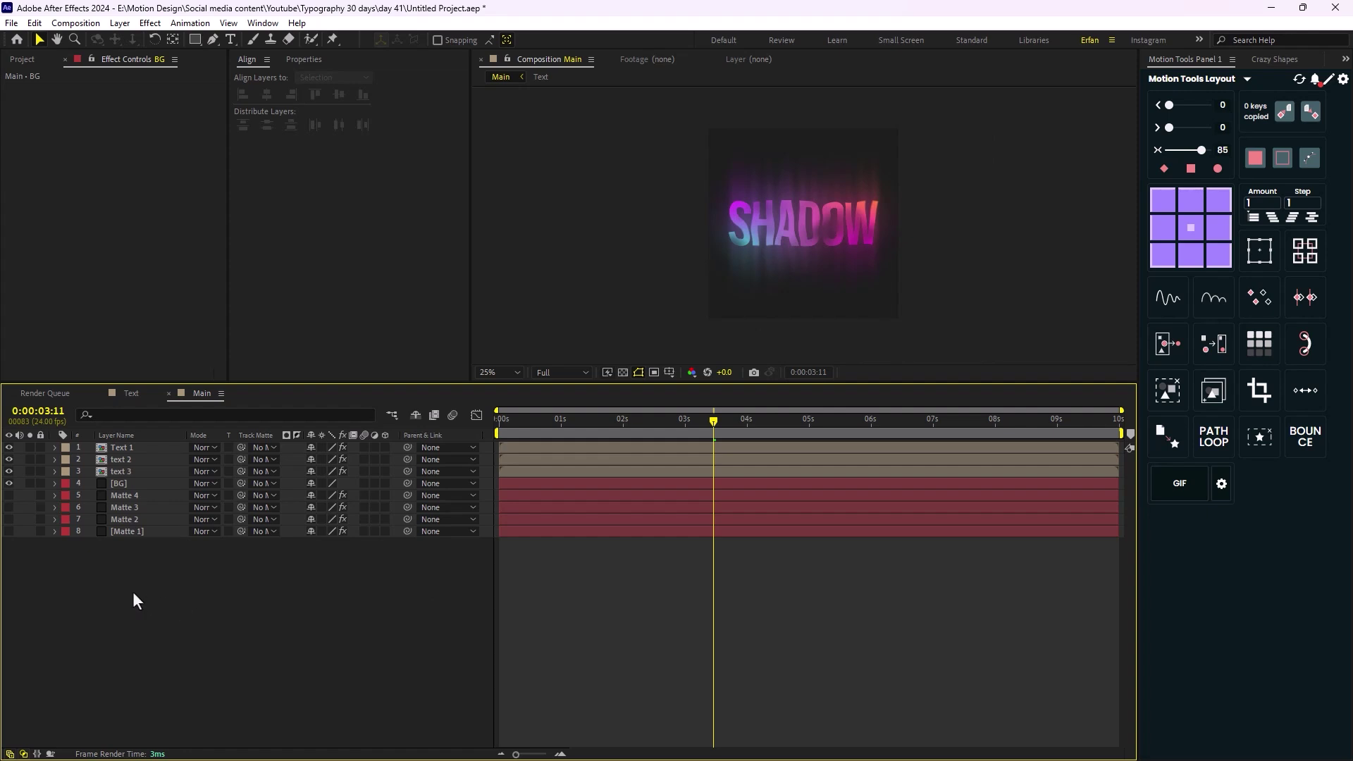
# Add a new adjustment layer at the top of the timeline and name it Color.
pyautogui.rightClick(159, 594)
pyautogui.moveTo(310, 420)
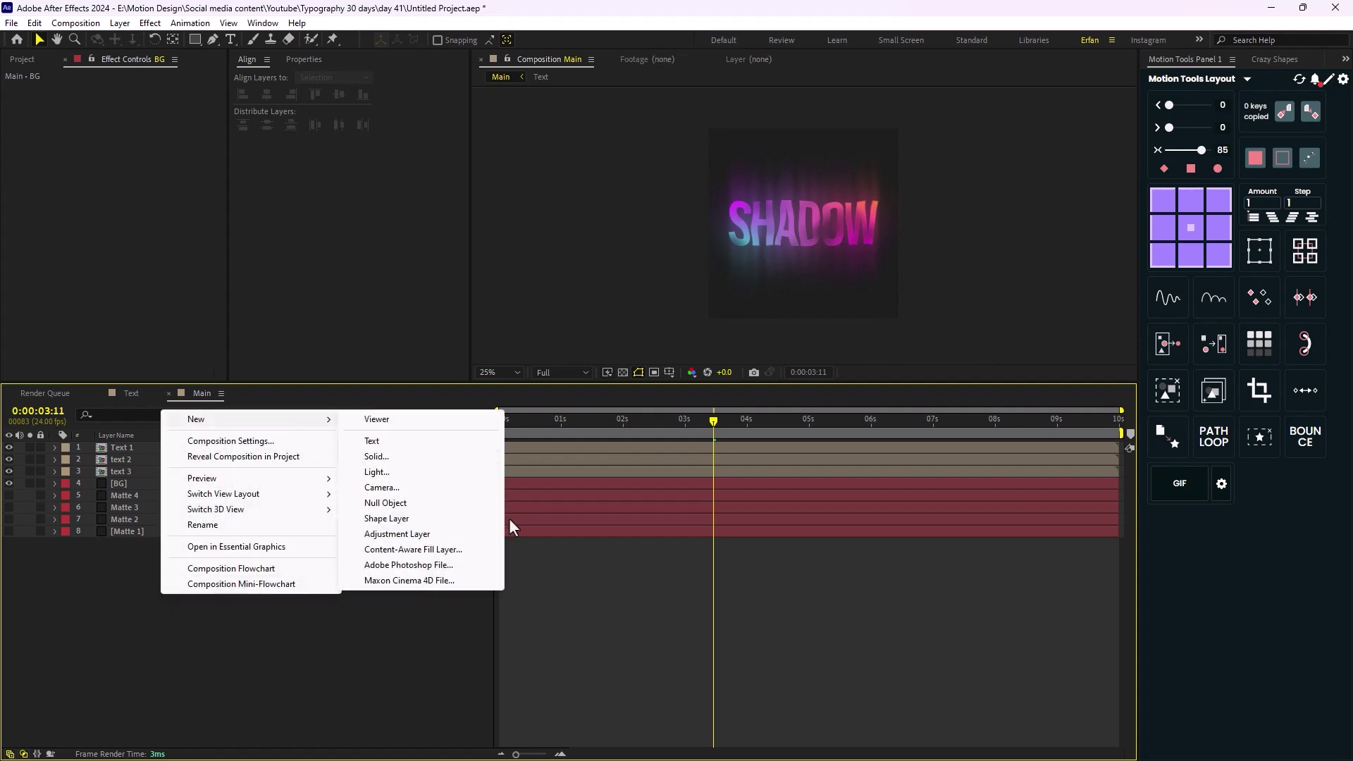
pyautogui.click(420, 538)
pyautogui.press('Return')
pyautogui.write('Color')
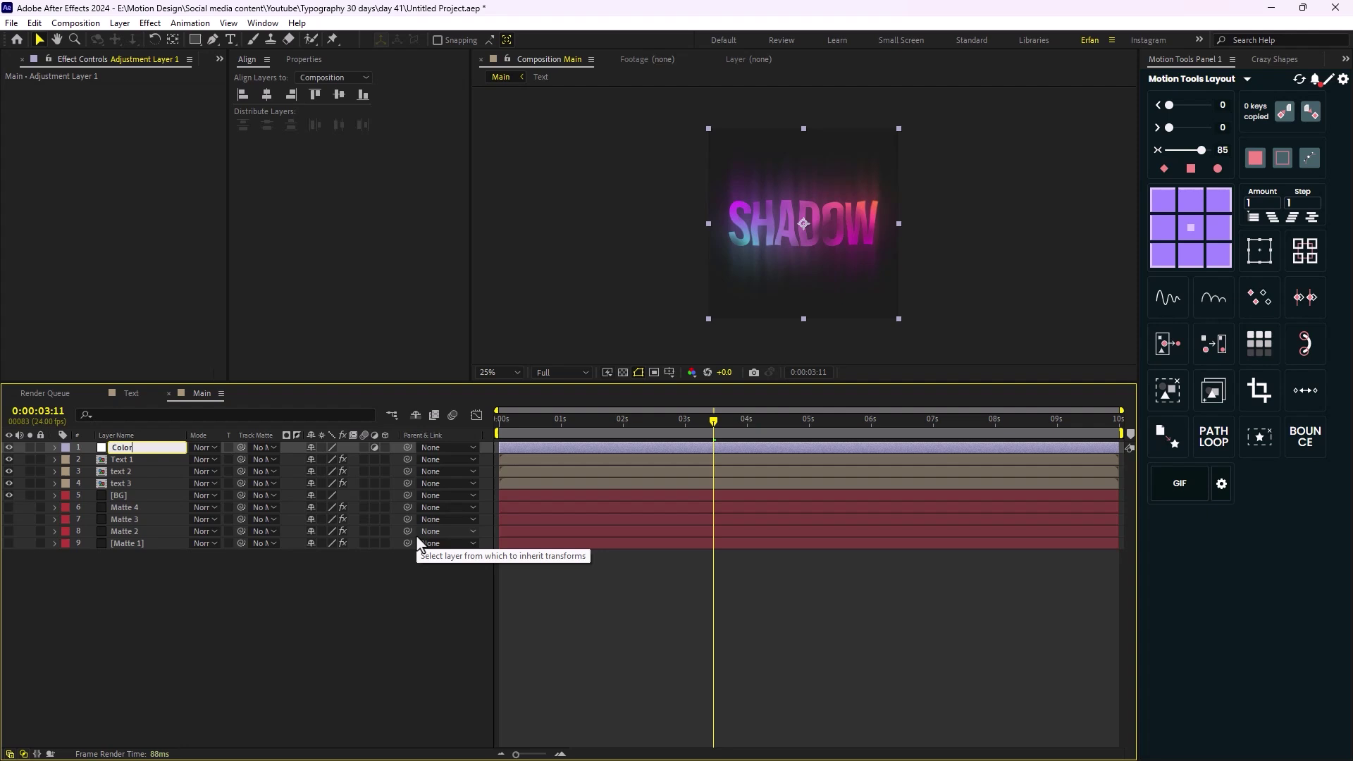
pyautogui.press('Return')
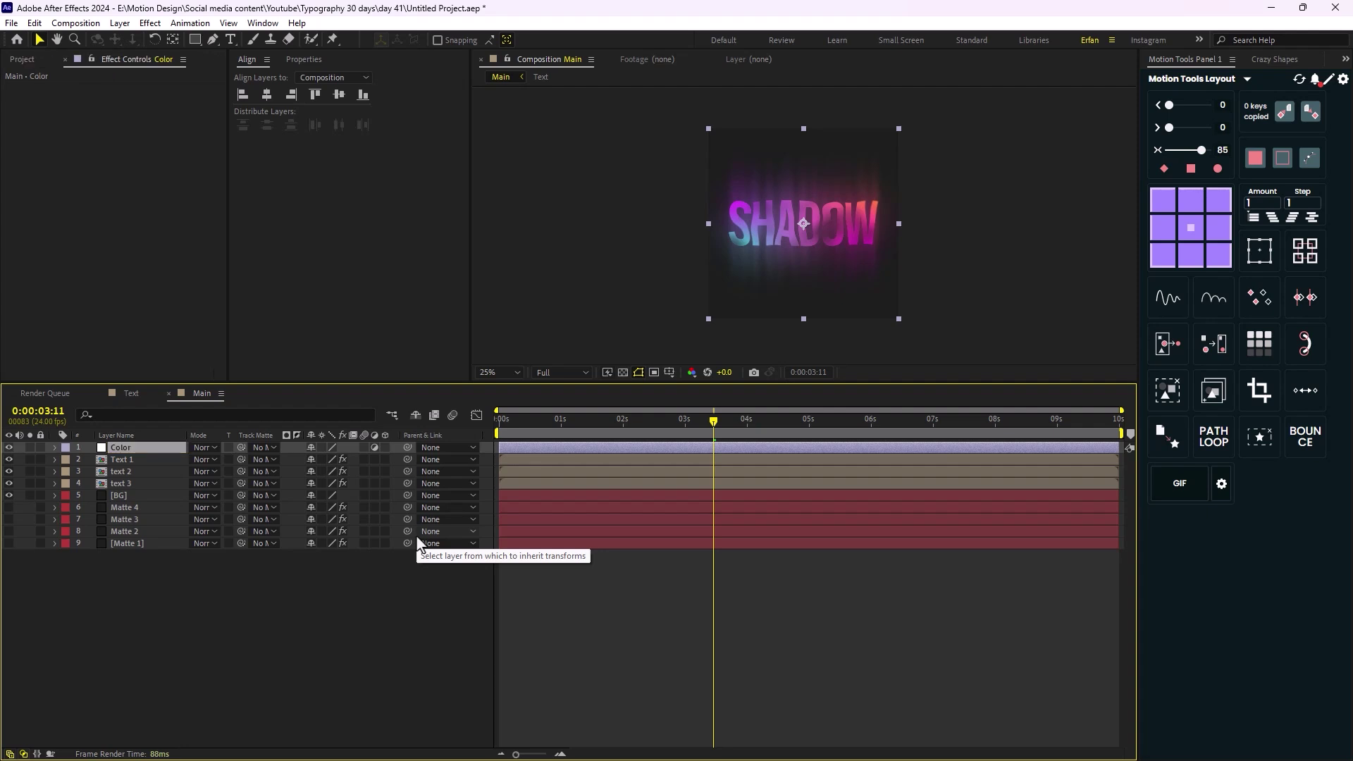
# Apply Curves to Color, darken the RGB curve, then adjust the Red, Green and Blue channels.
pyautogui.hotkey('ctrl', 'space')
pyautogui.write('Curve')
pyautogui.press('Return')
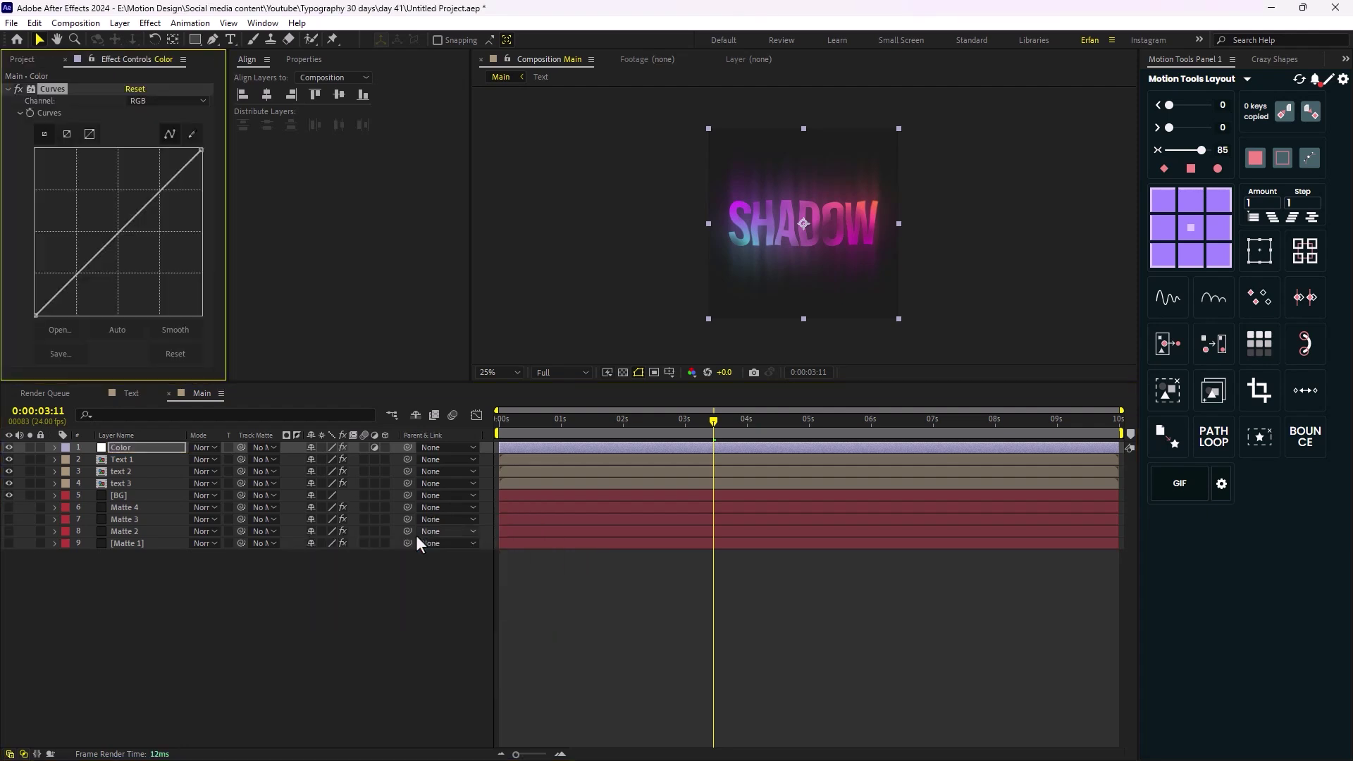
pyautogui.moveTo(128, 223)
pyautogui.mouseDown()
pyautogui.moveTo(141, 231)
pyautogui.moveTo(118, 211)
pyautogui.mouseUp()
pyautogui.click(173, 100)
pyautogui.click(159, 132)
pyautogui.click(194, 101)
pyautogui.click(188, 142)
pyautogui.click(186, 103)
pyautogui.click(160, 162)
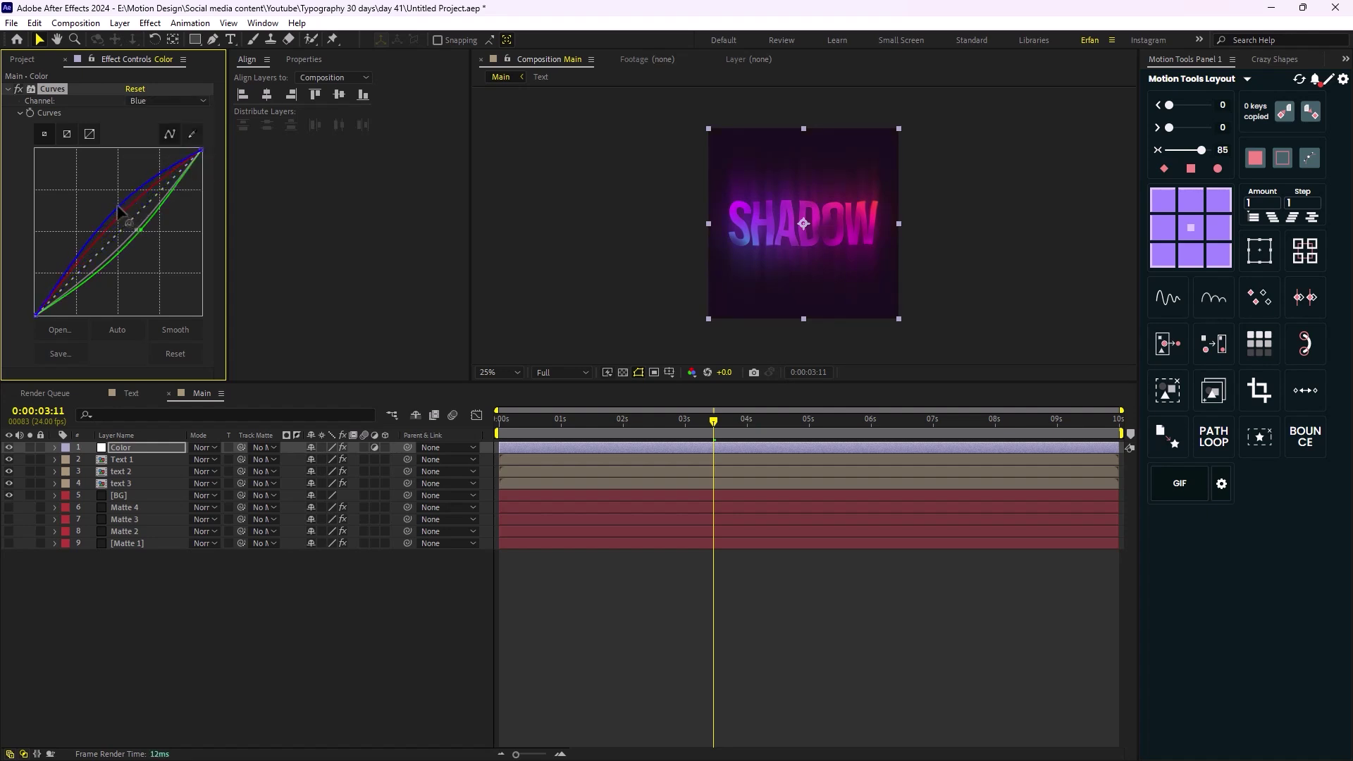
# Toggle the Curves grade off and on to compare, then scrub the timeline to check the look.
pyautogui.click(323, 583)
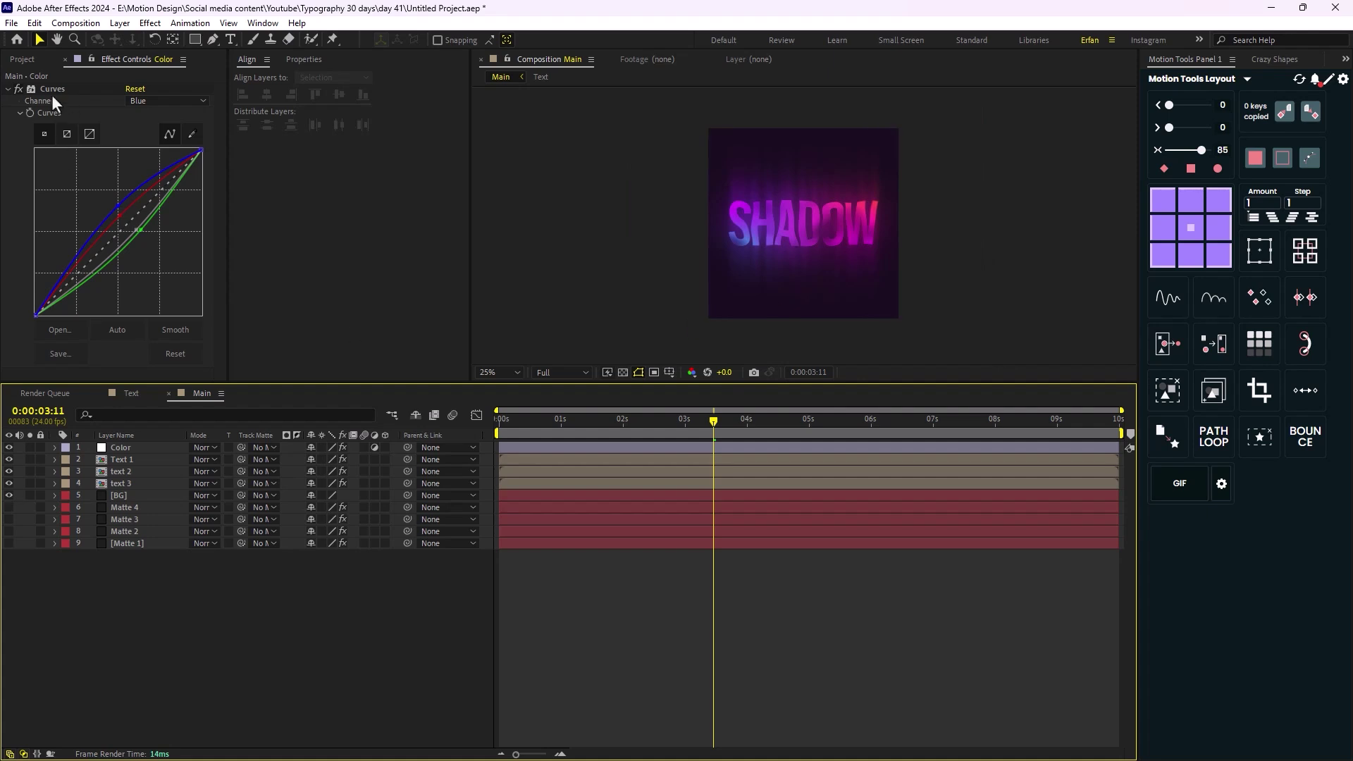
pyautogui.click(19, 89)
pyautogui.click(19, 91)
pyautogui.click(19, 90)
pyautogui.click(19, 90)
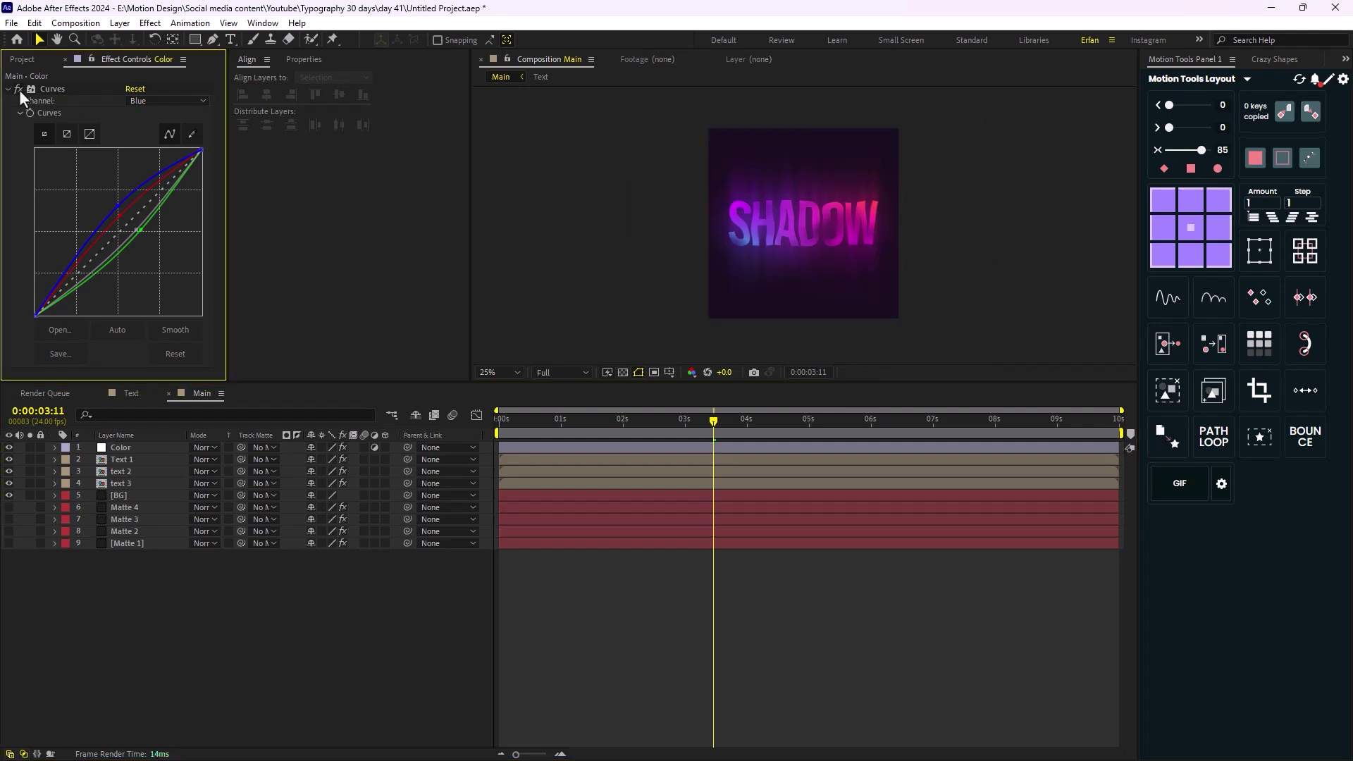
pyautogui.moveTo(718, 427)
pyautogui.mouseDown()
pyautogui.moveTo(700, 427)
pyautogui.moveTo(736, 427)
pyautogui.mouseUp()
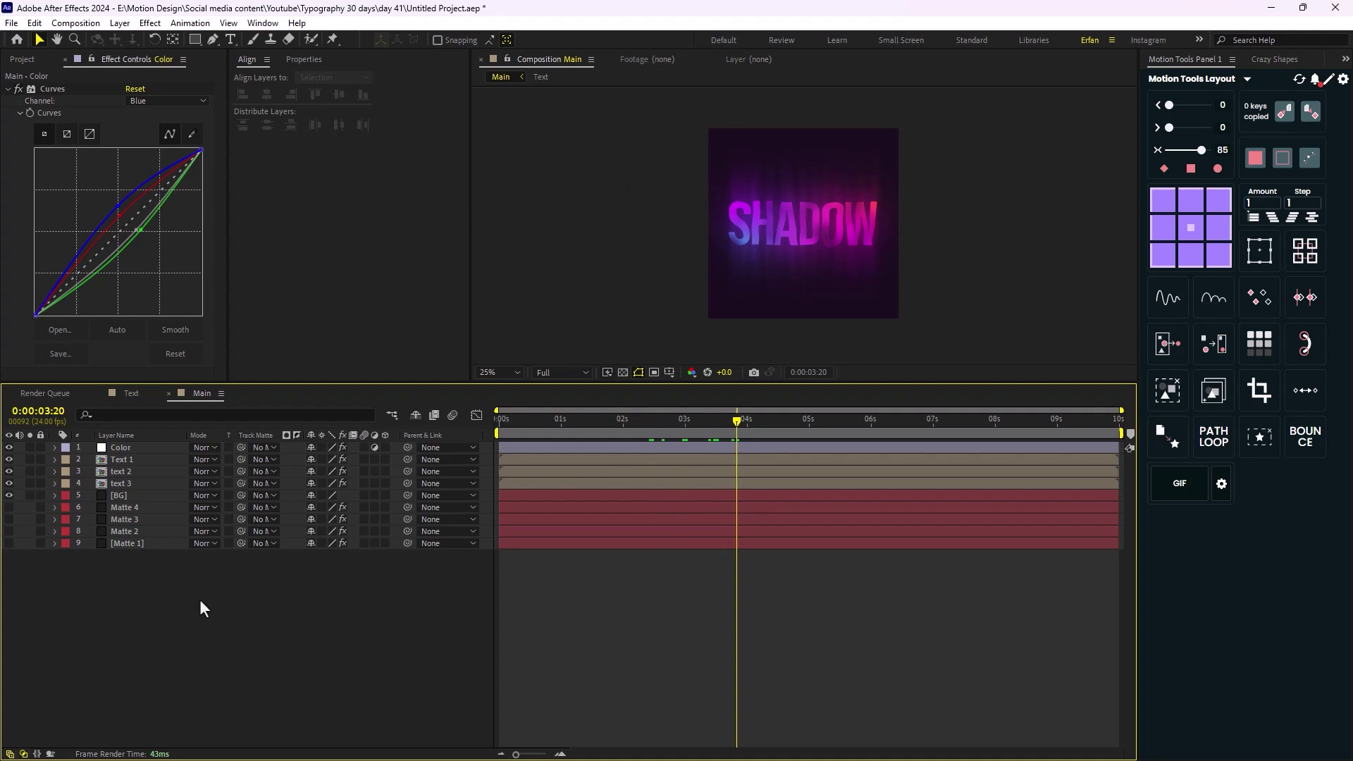
# Add another adjustment layer on top, show layer names, and rename it Fx.
pyautogui.rightClick(244, 596)
pyautogui.moveTo(339, 420)
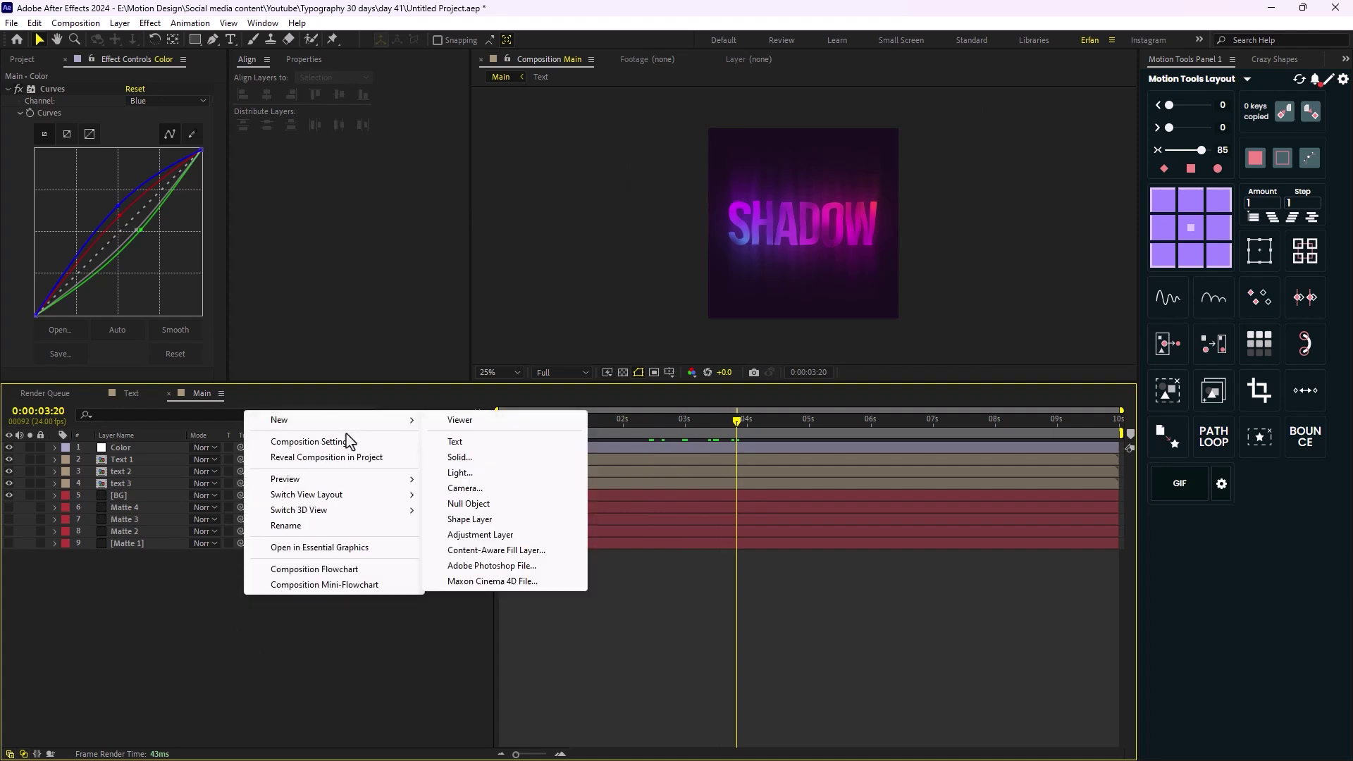
pyautogui.click(515, 539)
pyautogui.click(144, 437)
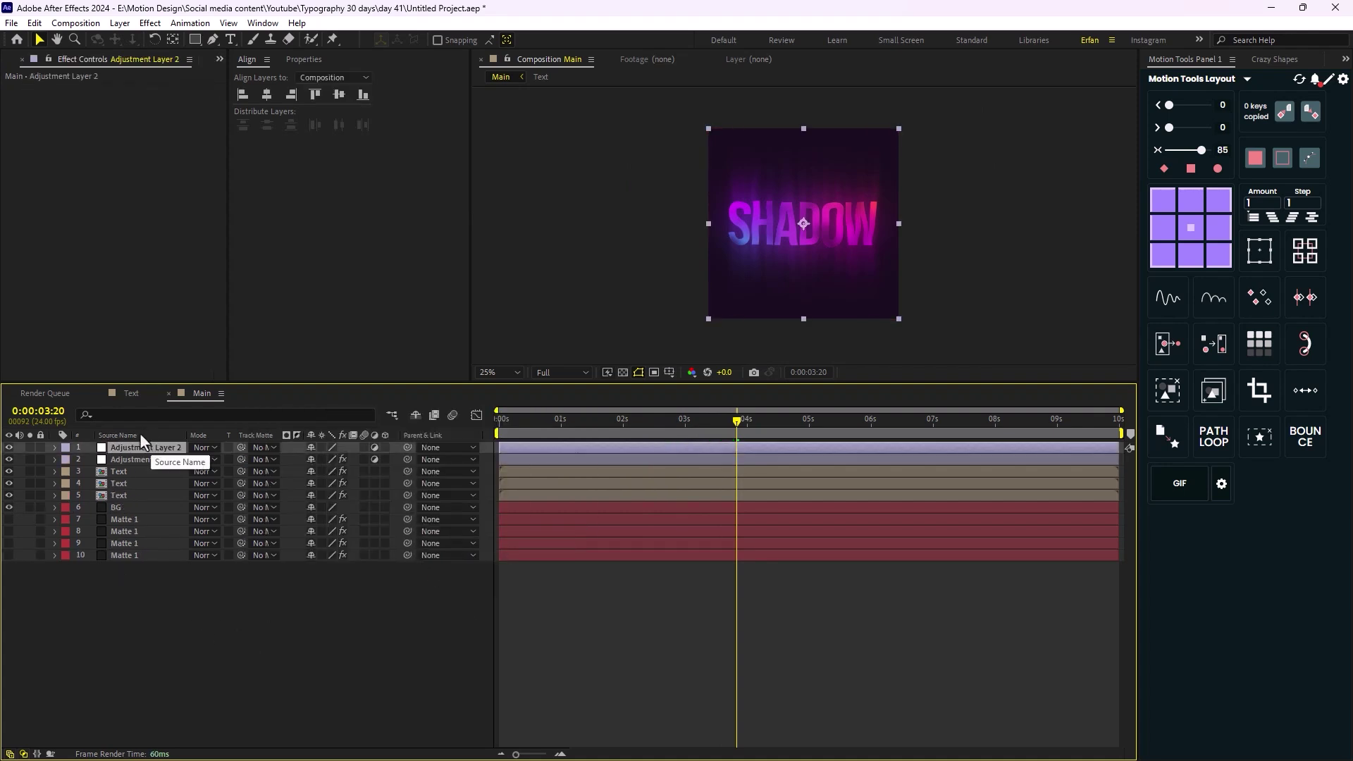
pyautogui.click(140, 436)
pyautogui.press('Return')
pyautogui.write('Fx')
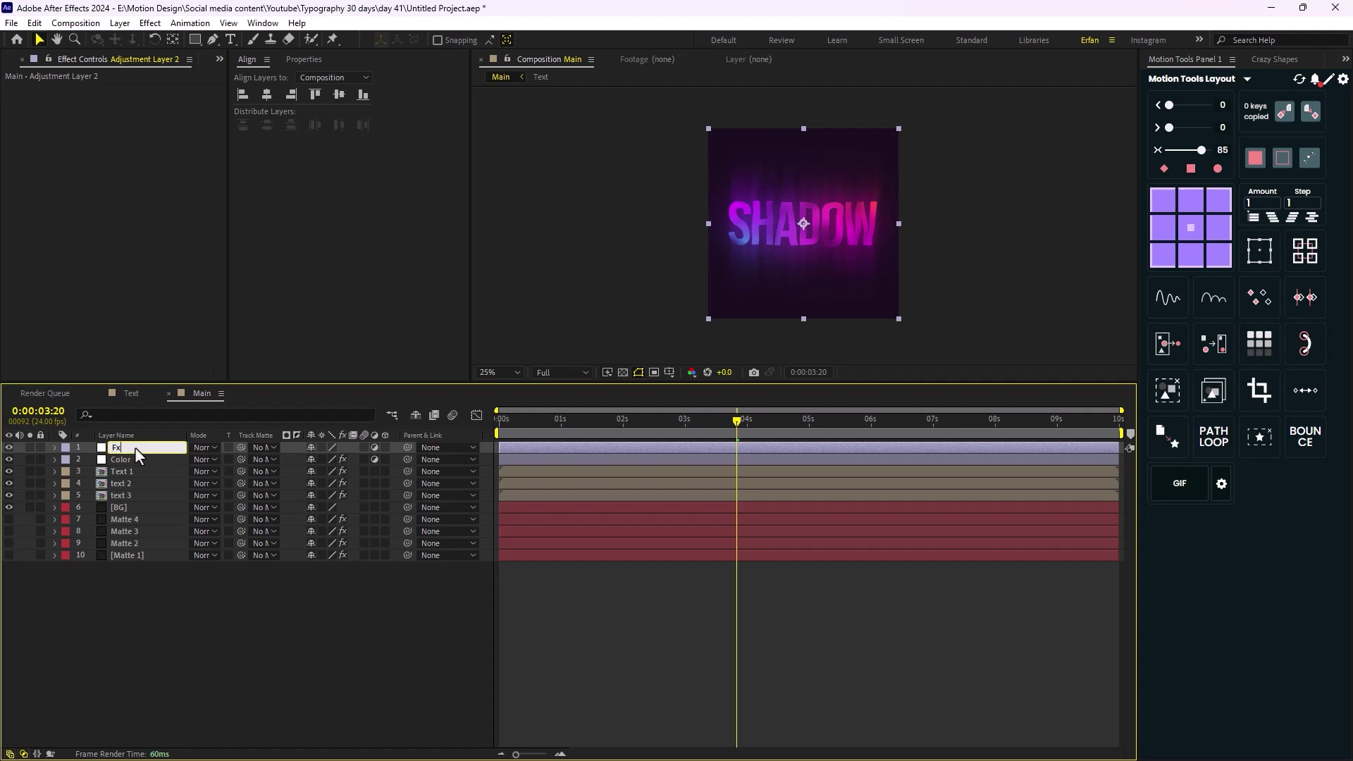
pyautogui.press('Return')
# Apply Fast Box Blur to Fx with a Blur Radius of 0.7.
pyautogui.hotkey('ctrl', 'space')
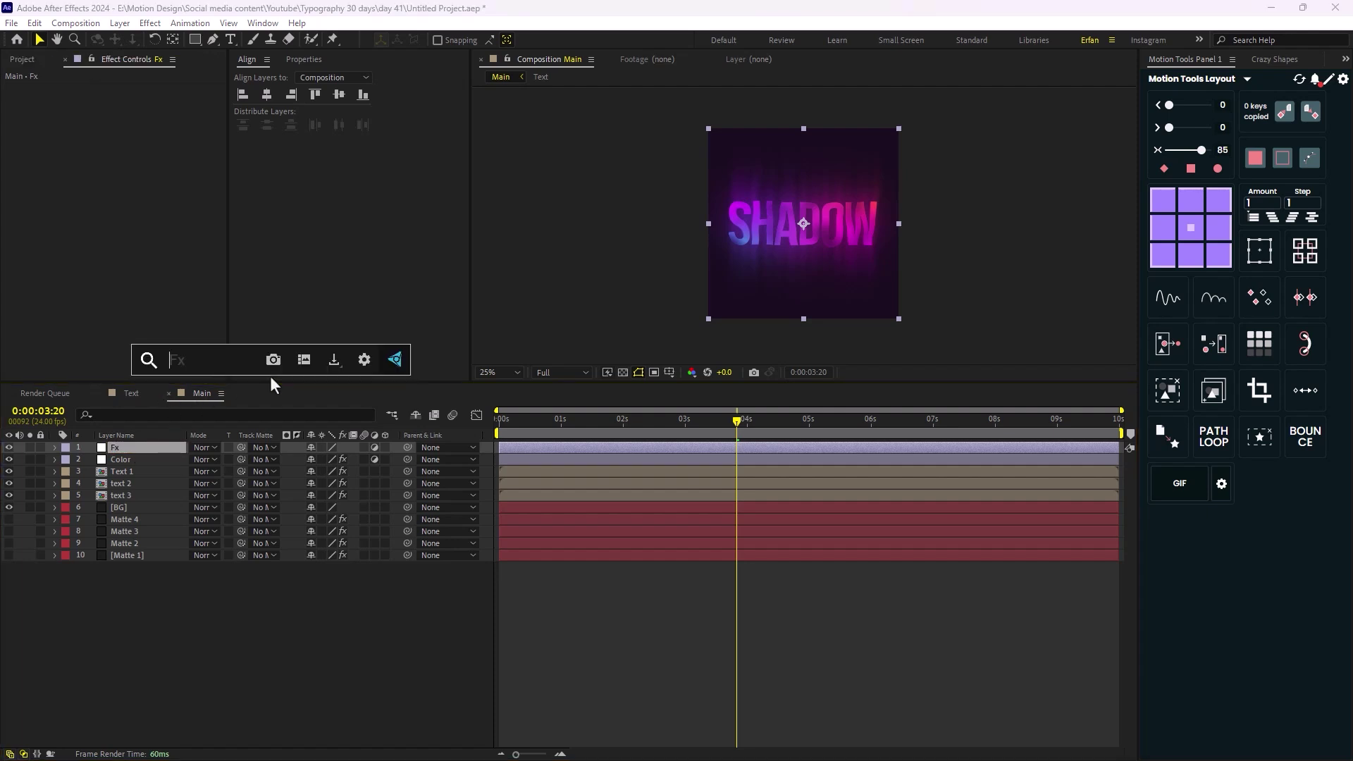
pyautogui.write('fa')
pyautogui.press('Return')
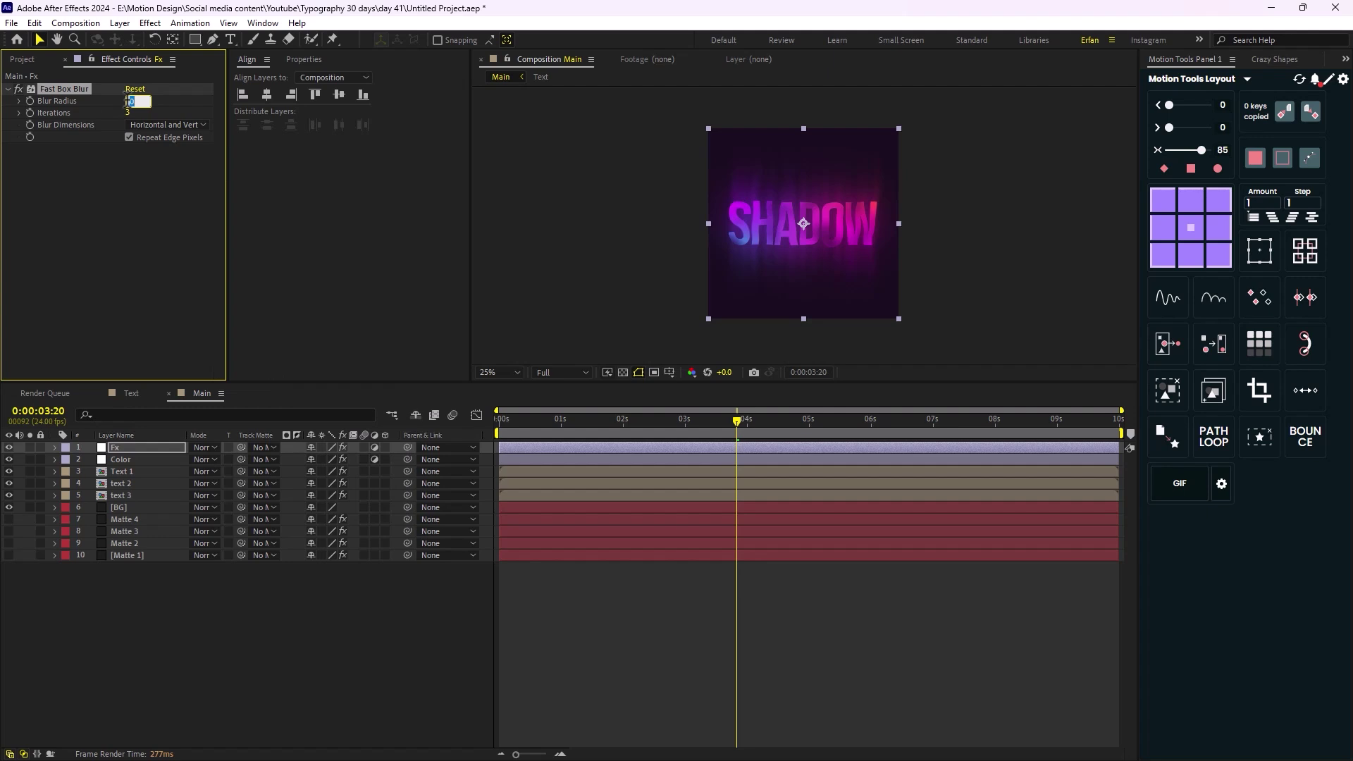
pyautogui.click(127, 101)
pyautogui.write('0.7')
pyautogui.press('Return')
pyautogui.press('.')
pyautogui.press(',')
# Add Sharpen to Fx and raise its Amount to 120.
pyautogui.hotkey('ctrl', 'space')
pyautogui.write('sharp')
pyautogui.press('Return')
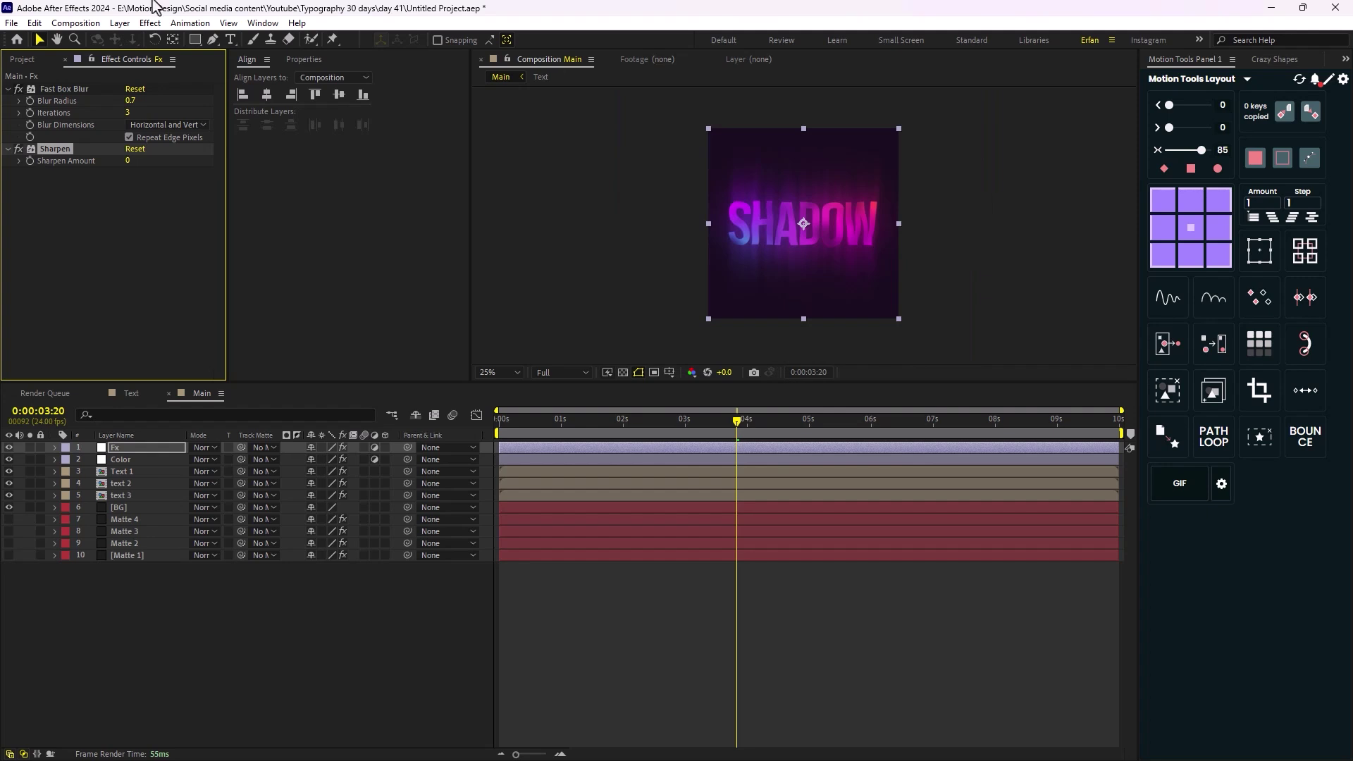
pyautogui.moveTo(174, 171); pyautogui.dragTo(275, 186)
# Add Noise to Fx, trying 10% before settling on 7%.
pyautogui.hotkey('ctrl', 'space')
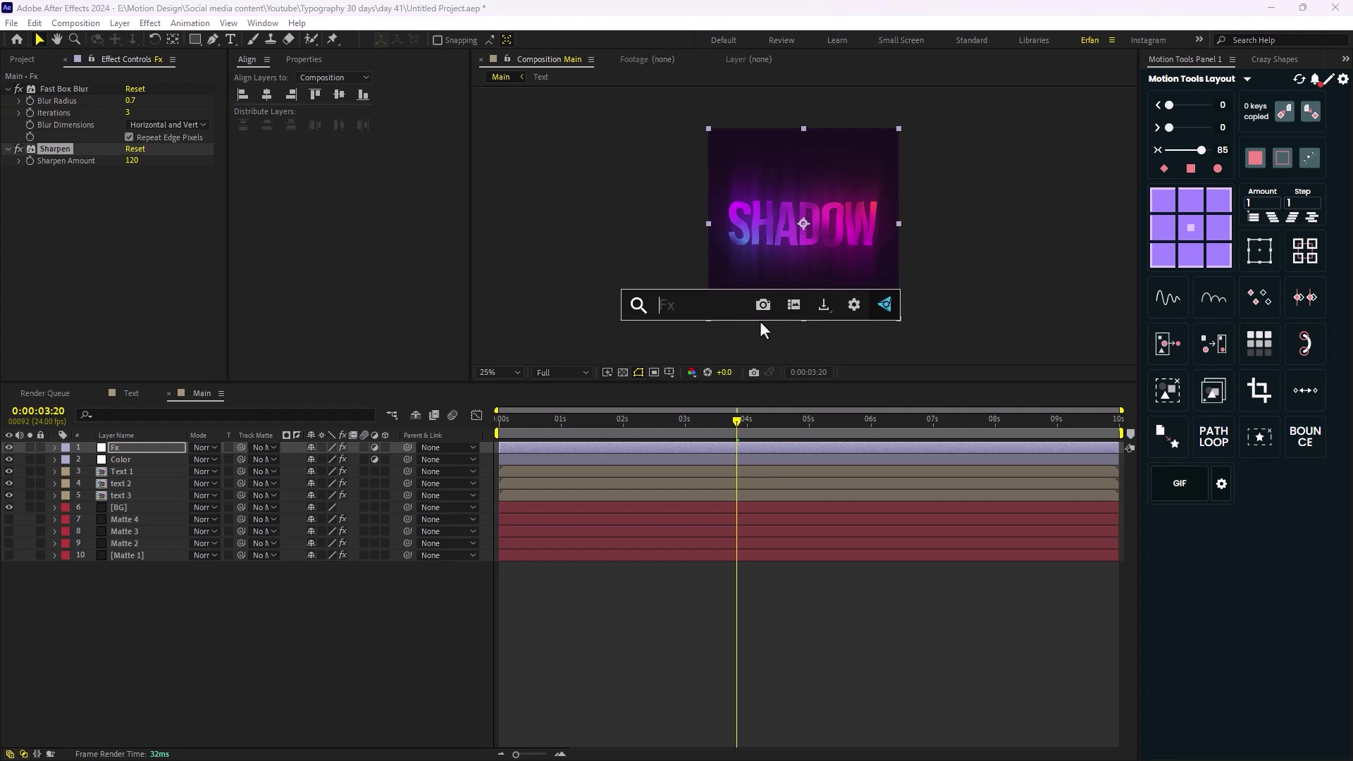
pyautogui.write('noise')
pyautogui.press('Return')
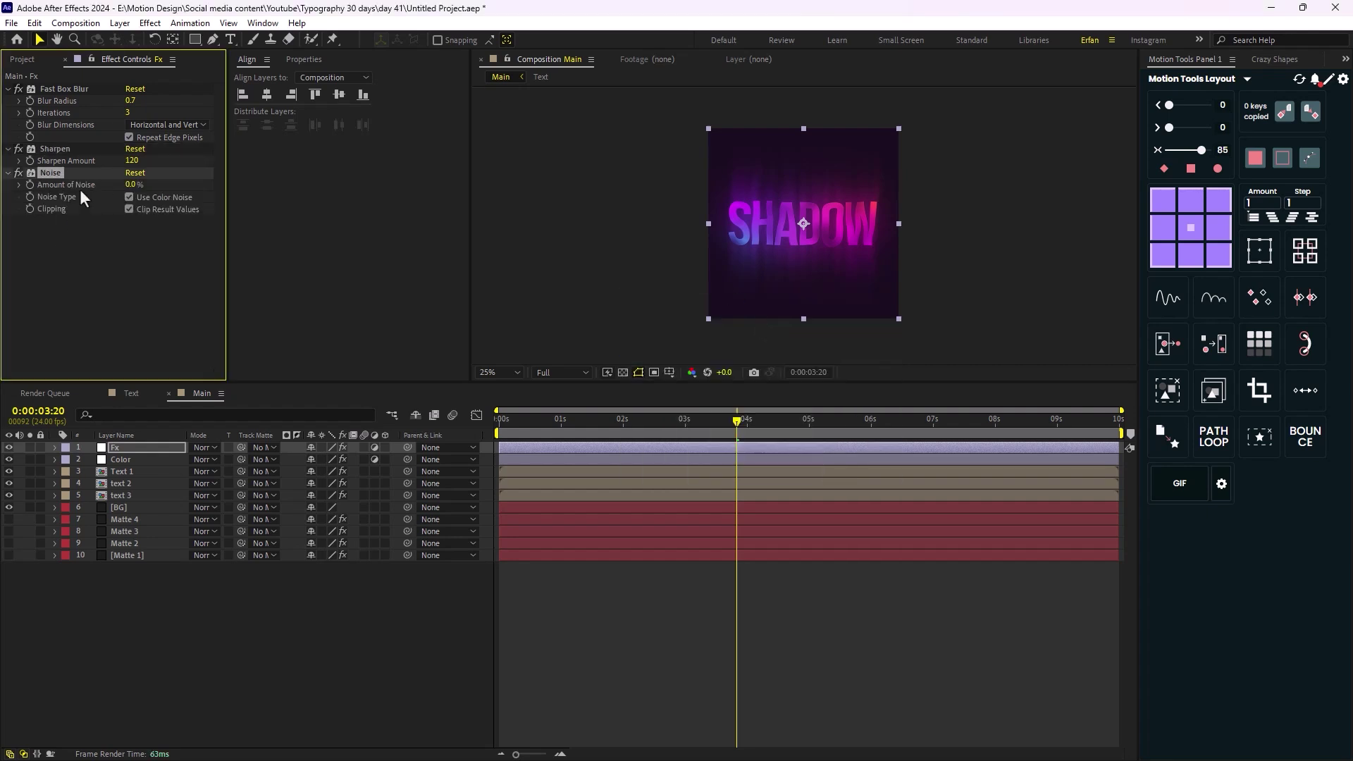
pyautogui.click(132, 184)
pyautogui.write('10')
pyautogui.press('Return')
pyautogui.press('.')
pyautogui.press('.')
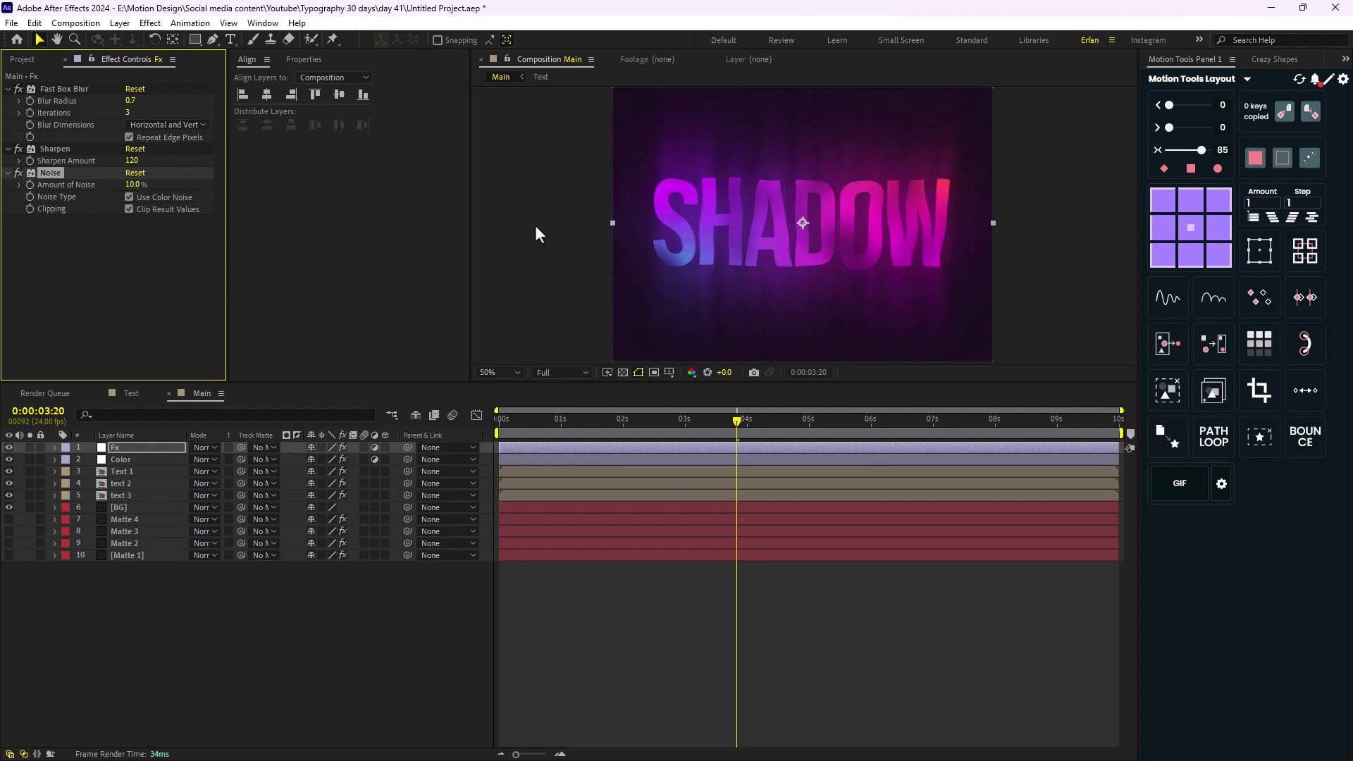
pyautogui.click(136, 185)
pyautogui.write('7')
pyautogui.press('Return')
pyautogui.press(',')
pyautogui.press(',')
# Play the composition from the start to preview the finished look.
pyautogui.click(129, 446)
pyautogui.press('Home')
pyautogui.press('space')
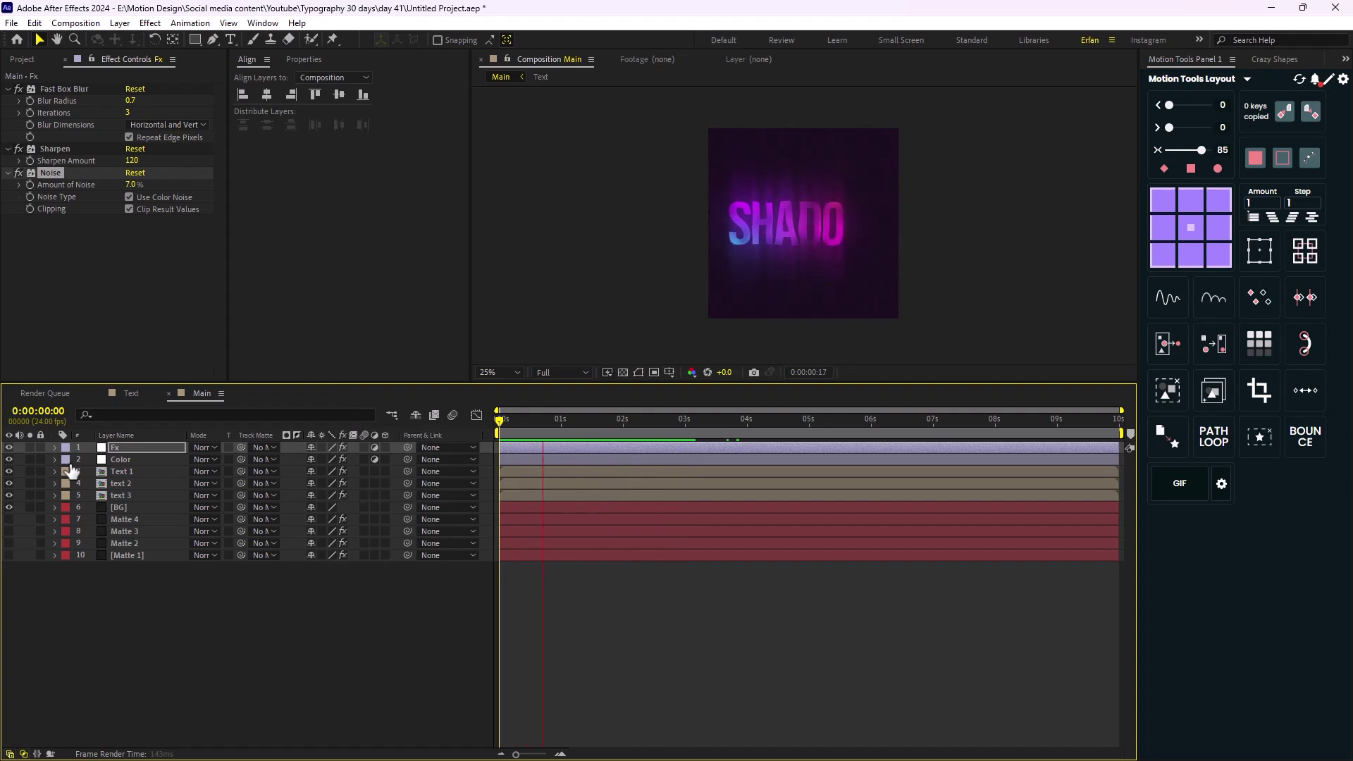